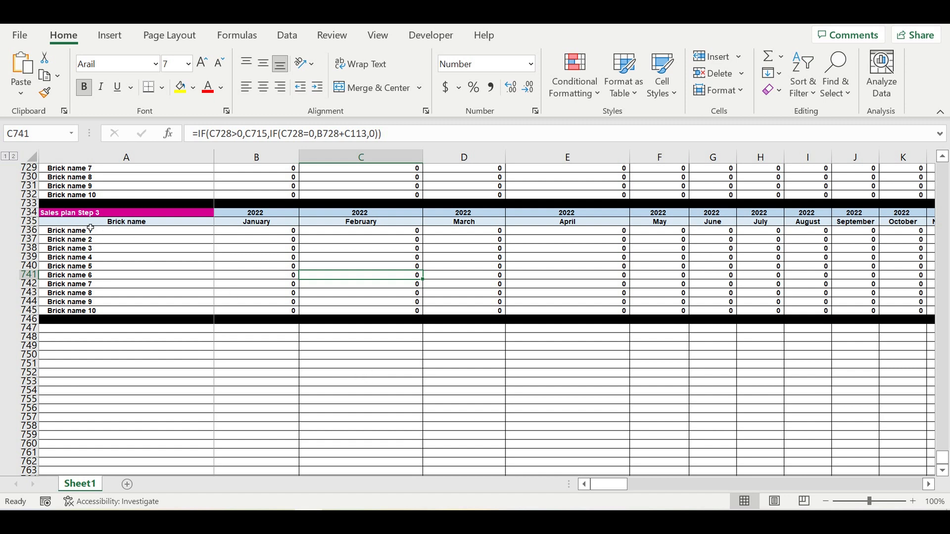
Review the Sales plan Step 3 rows for all ten bricks across the months from October 2022 to December 2023
left_click_drag(41, 231, 42, 316)
left_click(616, 485)
left_click_drag(617, 489, 640, 489)
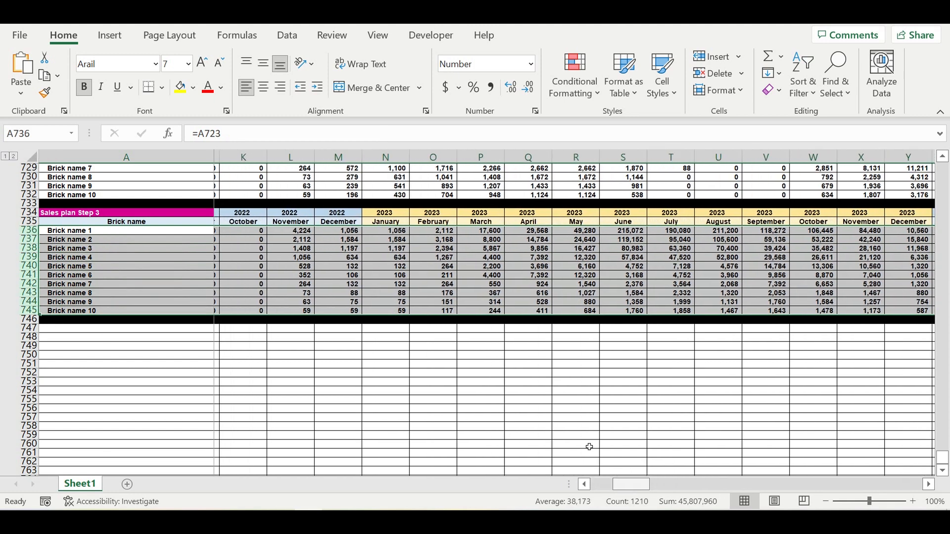
left_click_drag(75, 234, 99, 307)
left_click(101, 267)
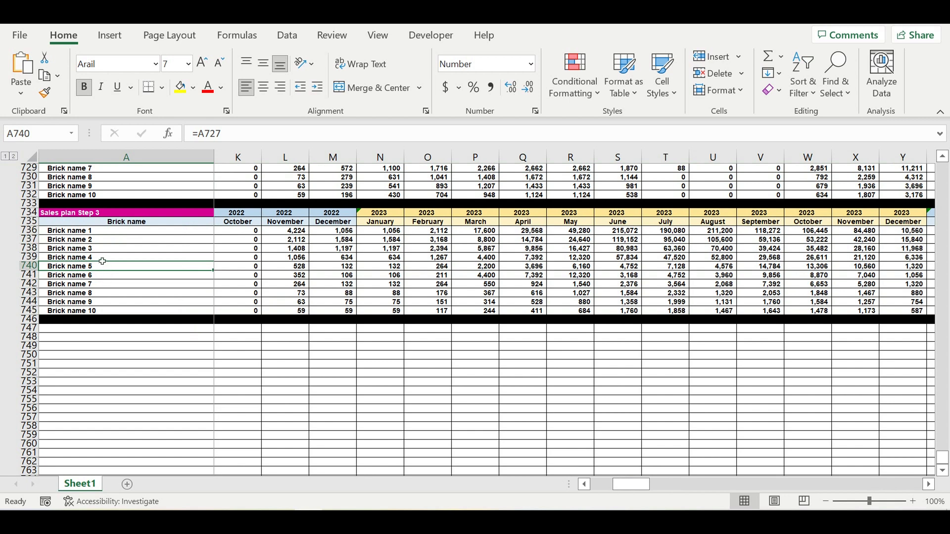
left_click_drag(91, 233, 92, 312)
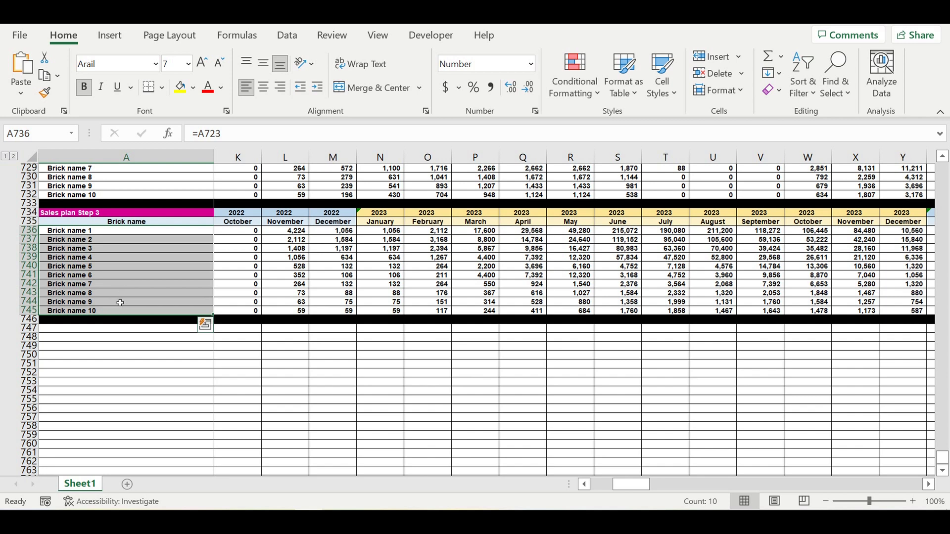
Enter the section heading "Pricing and payments" in cell A747 below the Sales plan Step 3 table
left_click(115, 338)
left_click(101, 329)
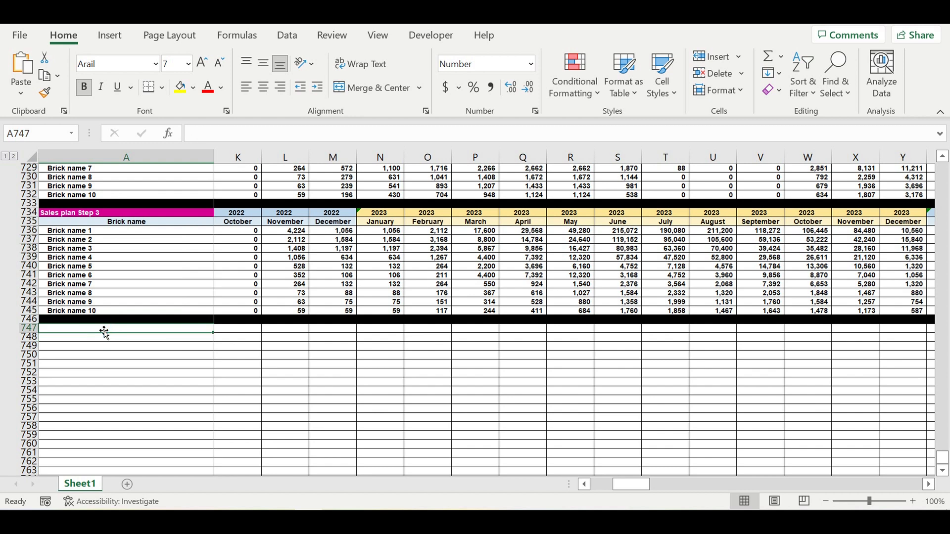
type("Pricin")
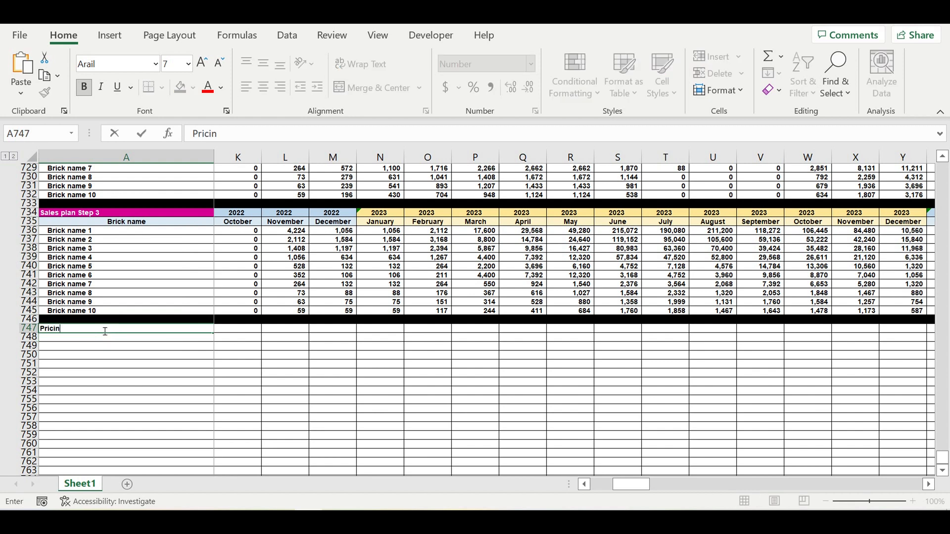
type("g and payment")
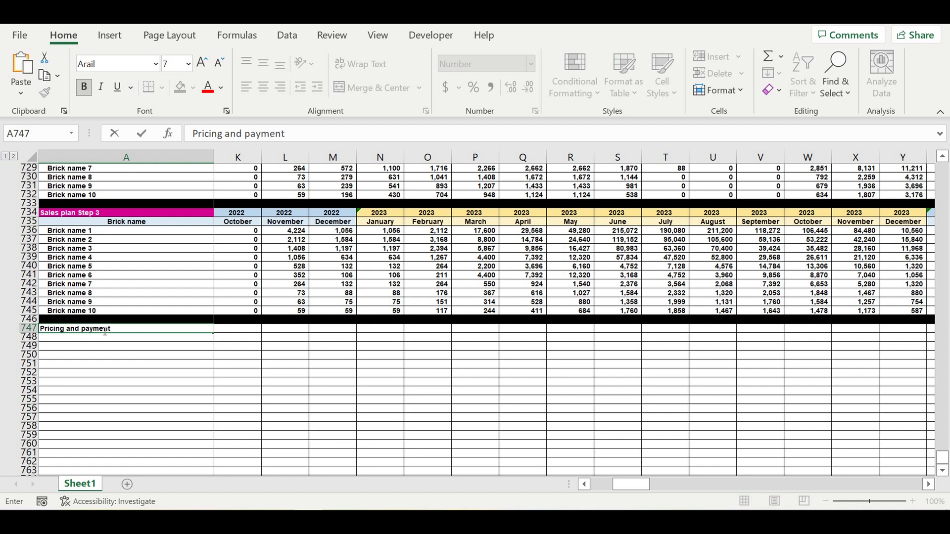
type("s")
key("ctrl+Return")
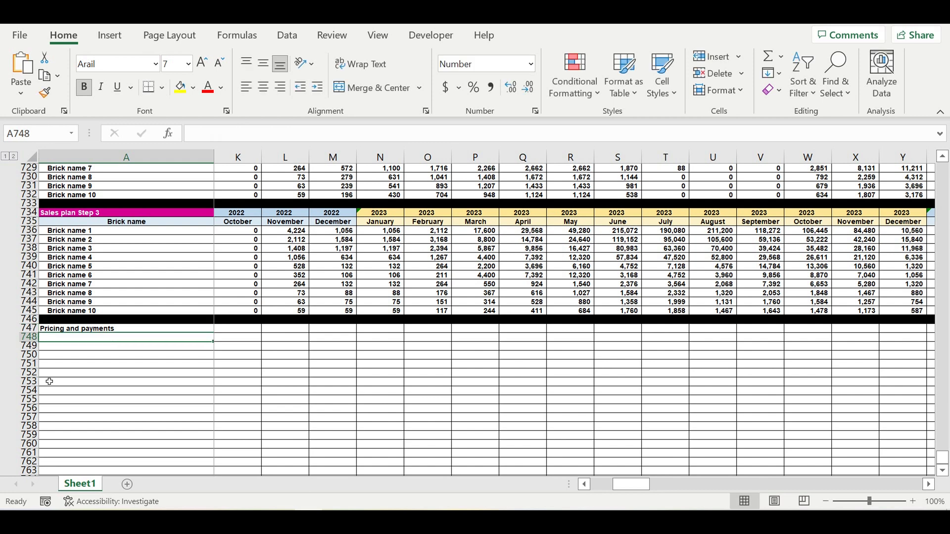
Format the "Pricing and payments" heading cell with a purple fill and white text
left_click(102, 330)
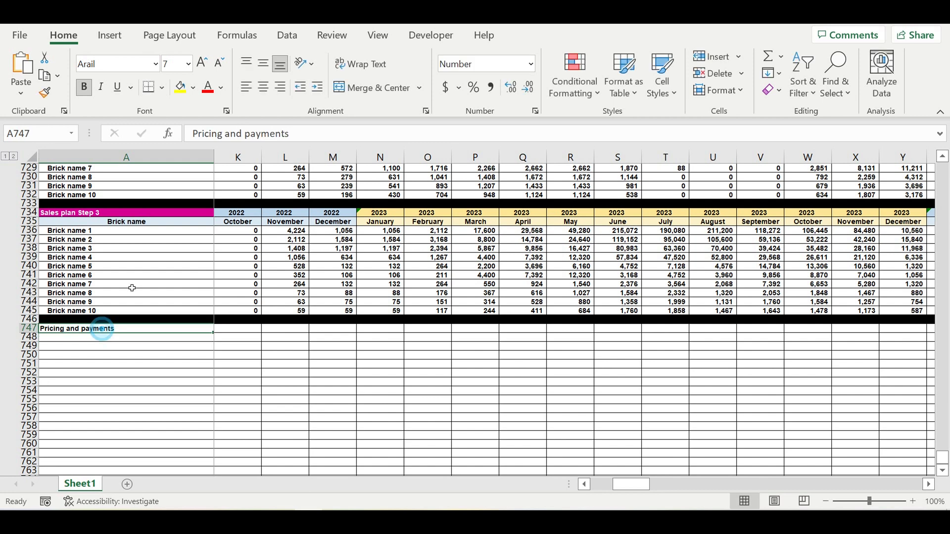
left_click(193, 88)
left_click(295, 227)
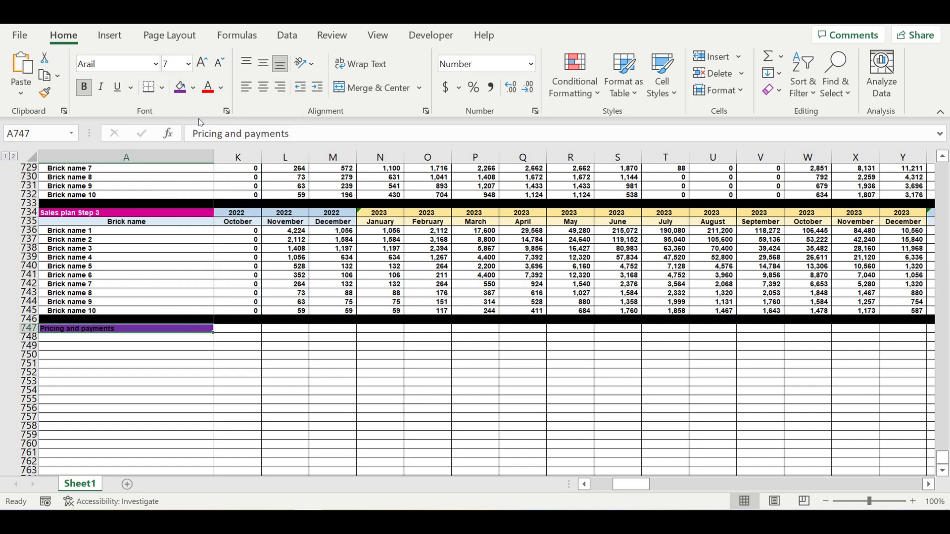
left_click(221, 87)
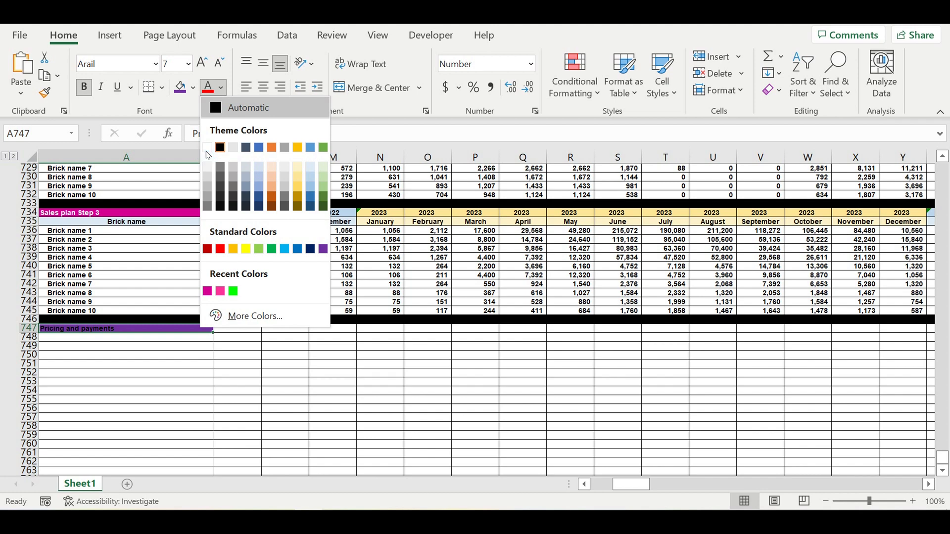
left_click(208, 148)
left_click(317, 366)
left_click(255, 373)
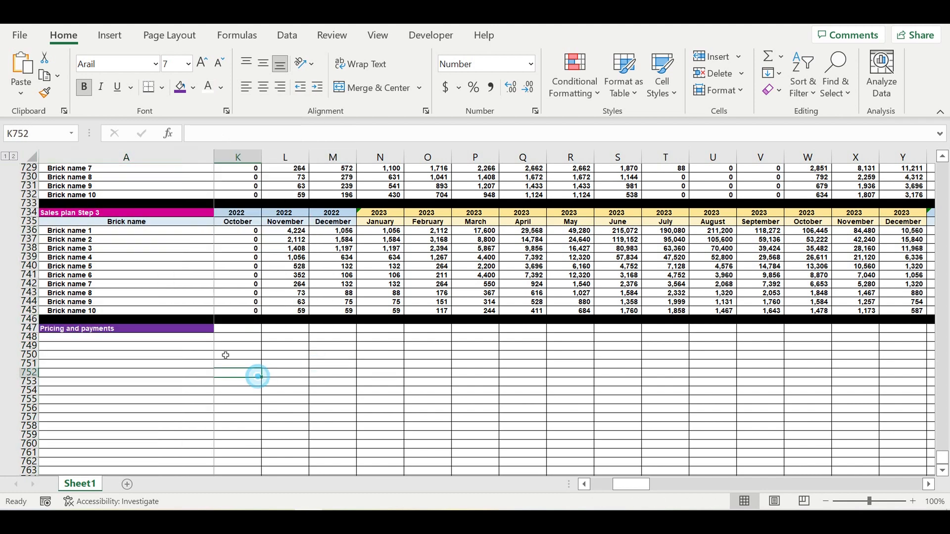
Link cell A748 to the first brick name with the formula =A736
left_click(198, 338)
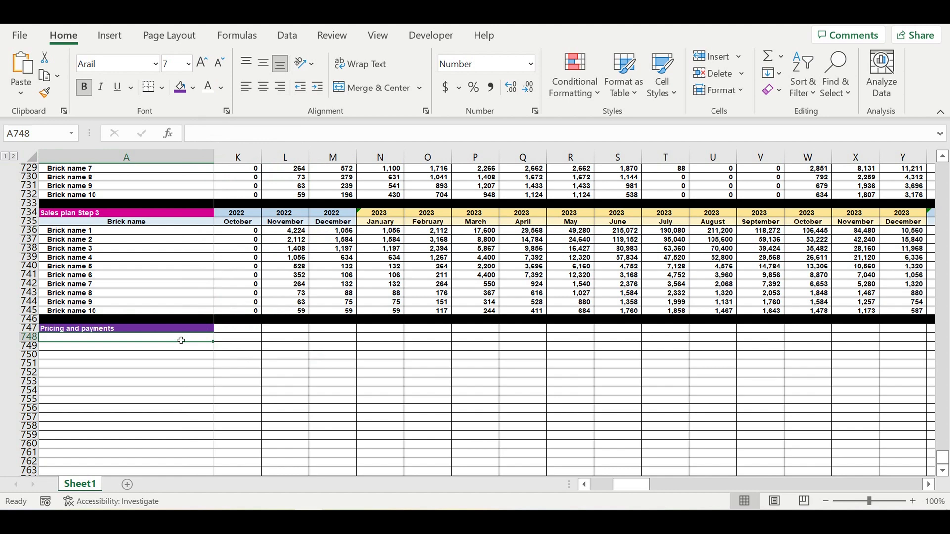
type("=")
left_click(67, 231)
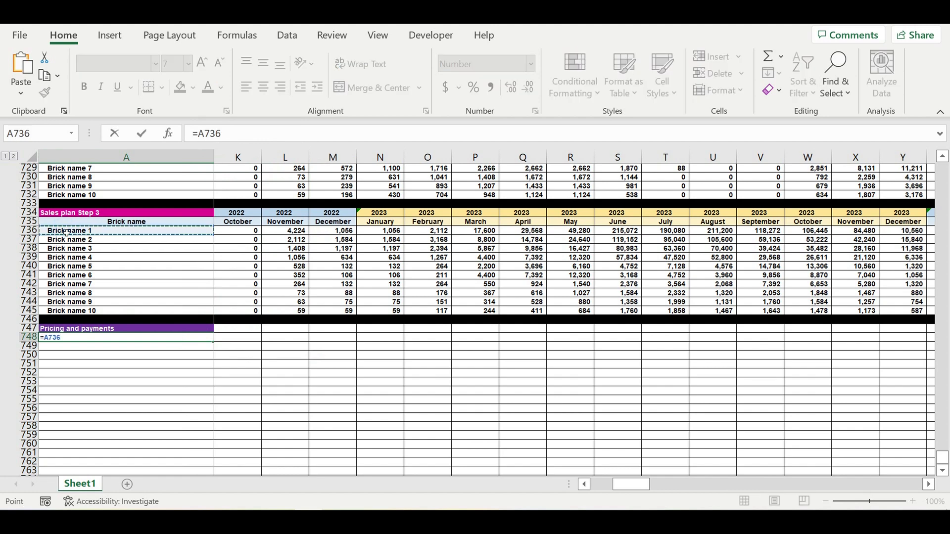
key("Return")
left_click(141, 337)
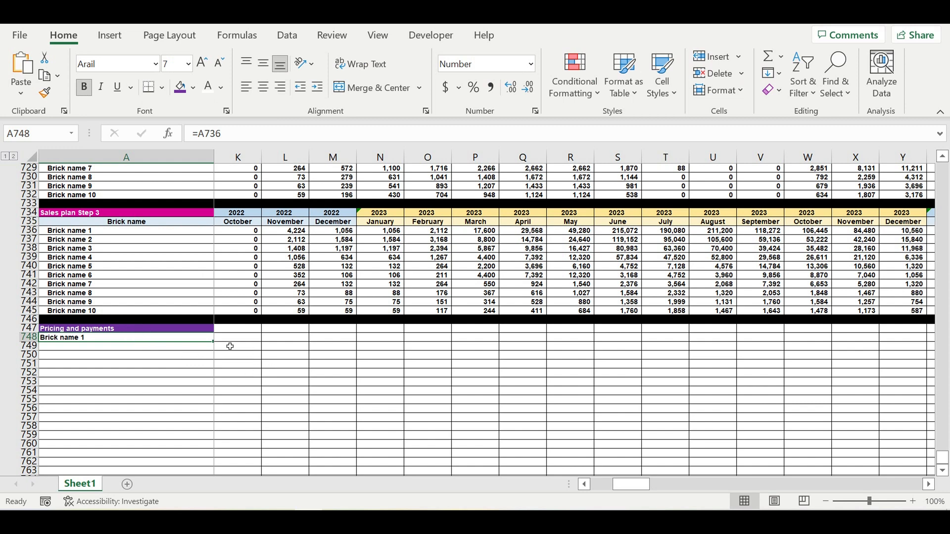
left_click(84, 341)
Enter the label "Customer type 1" in K748 and widen column K to suit the label
left_click(240, 338)
type("Cu")
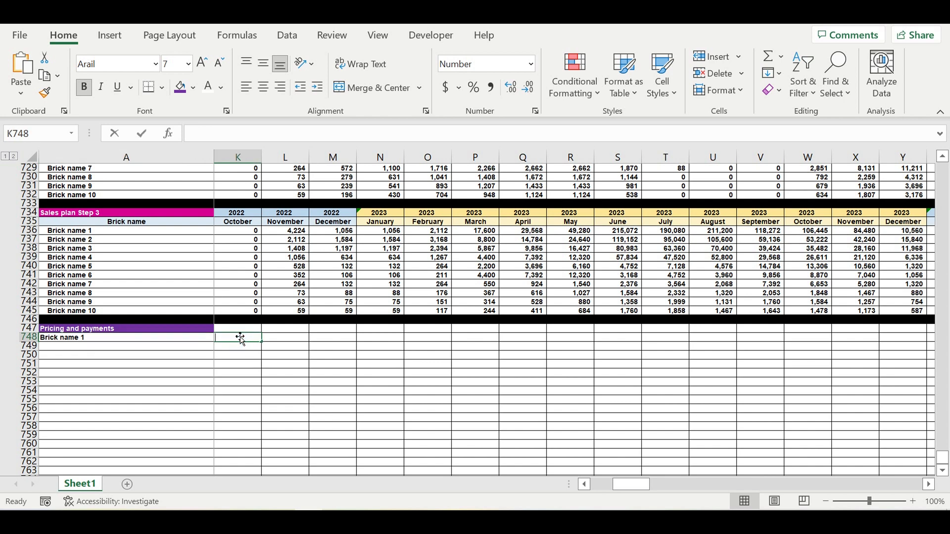
type("stom")
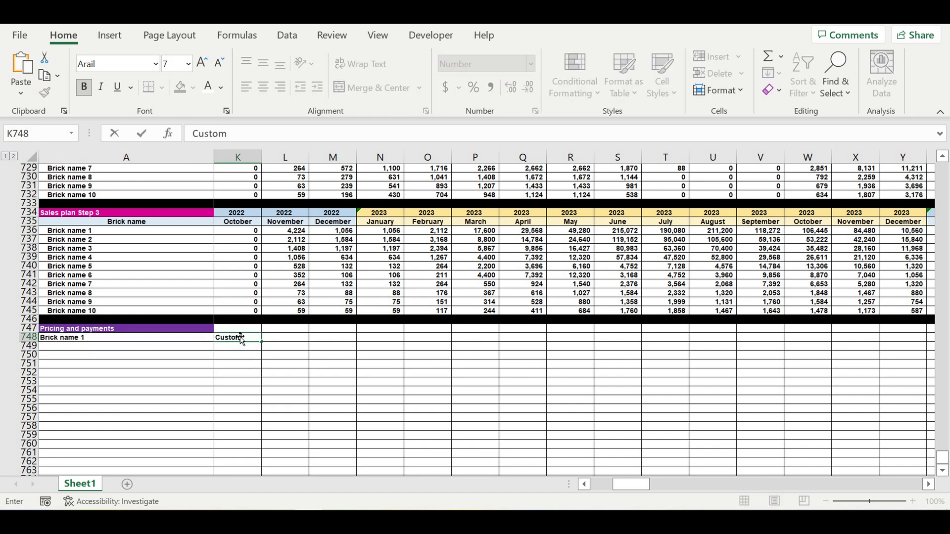
type("er type")
key("Return")
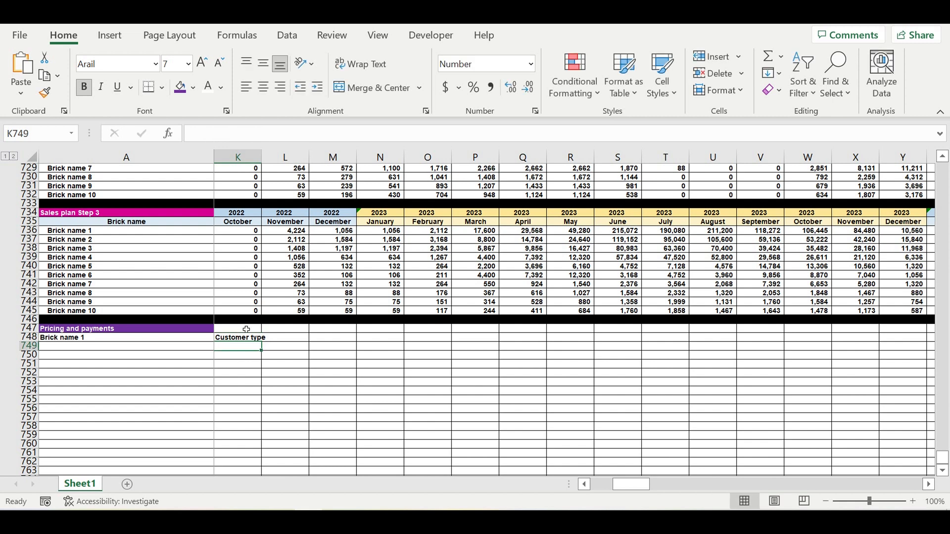
left_click(249, 339)
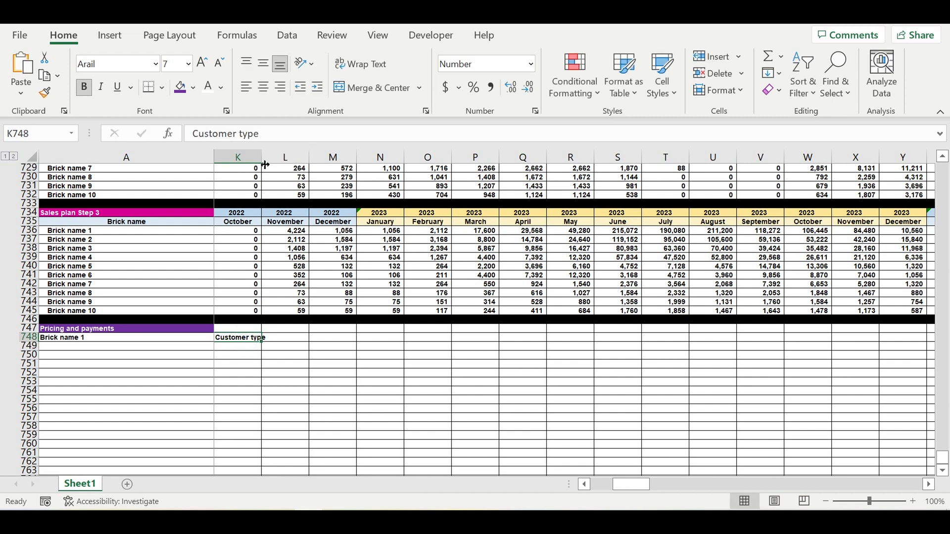
double_click(261, 157)
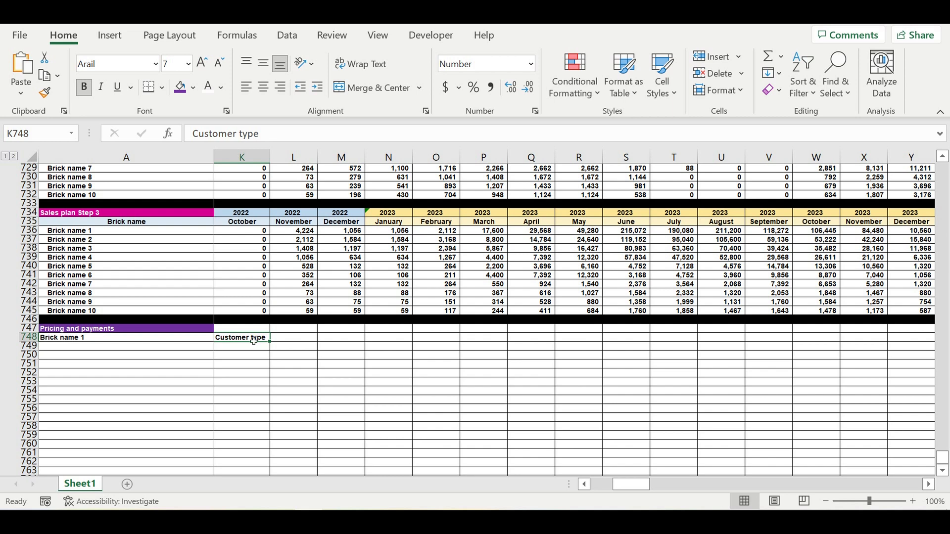
left_click(283, 141)
type("1")
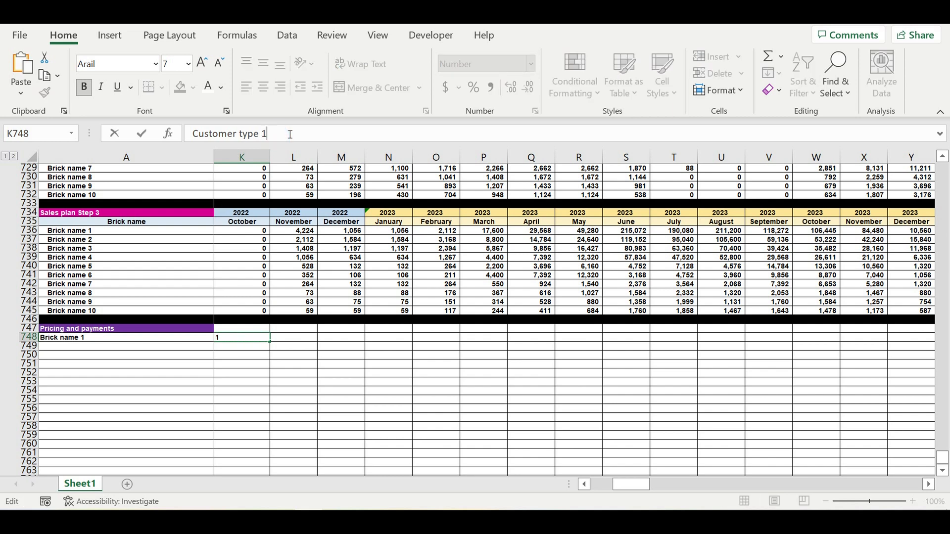
key("Return")
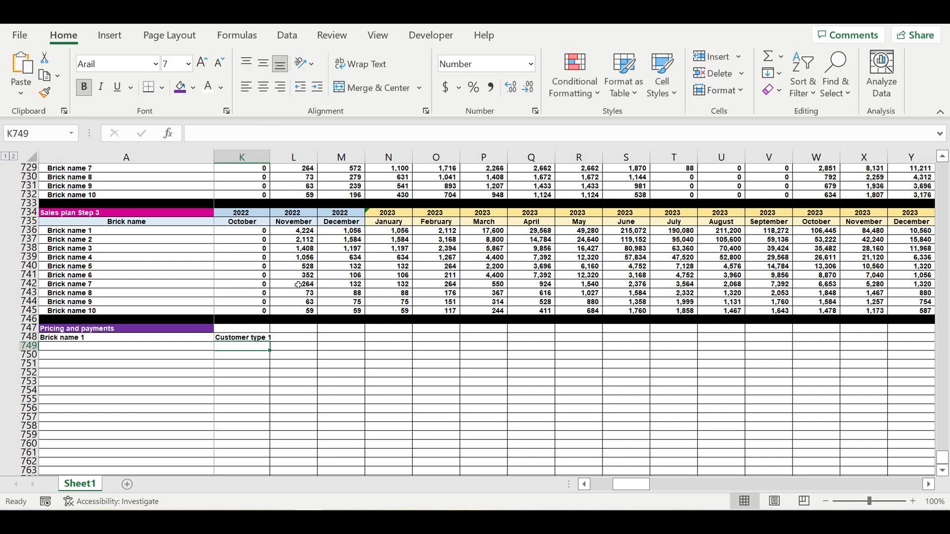
Extend the customer type labels down to K752 as a series ending at Customer type 5, and fit column K's width
left_click(259, 340)
left_click_drag(272, 345, 282, 376)
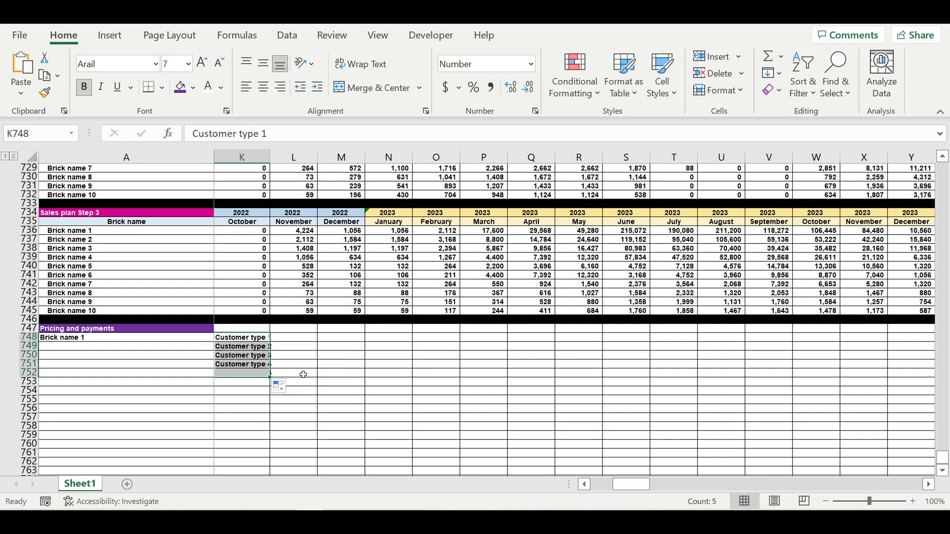
double_click(270, 157)
left_click(350, 409)
Merge and center A748:A752 for Brick name 1 and set its vertical alignment to Center
left_click_drag(199, 340, 197, 374)
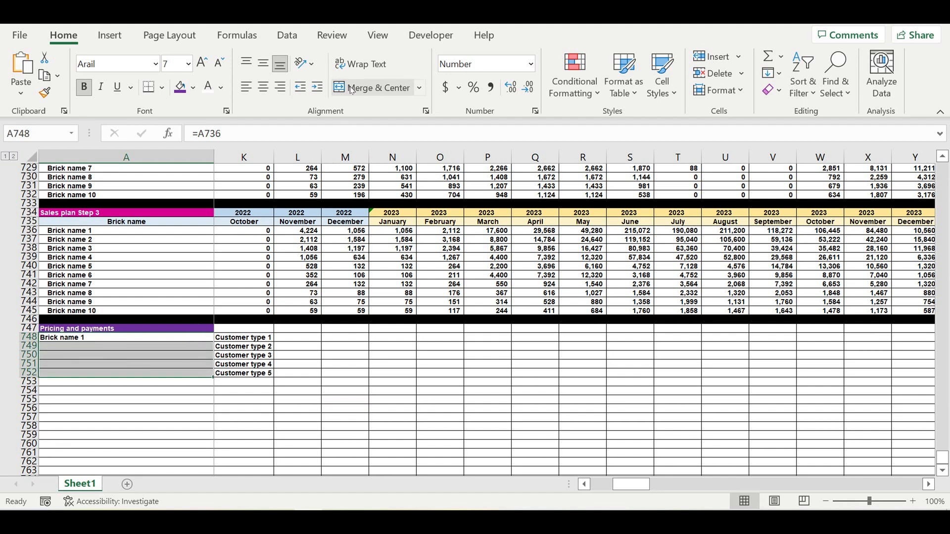
left_click(375, 88)
right_click(135, 356)
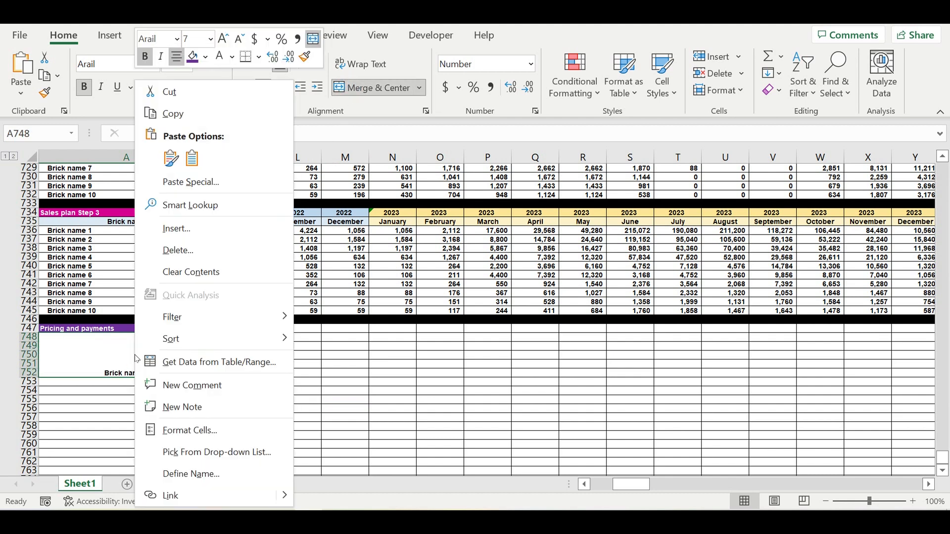
left_click(181, 430)
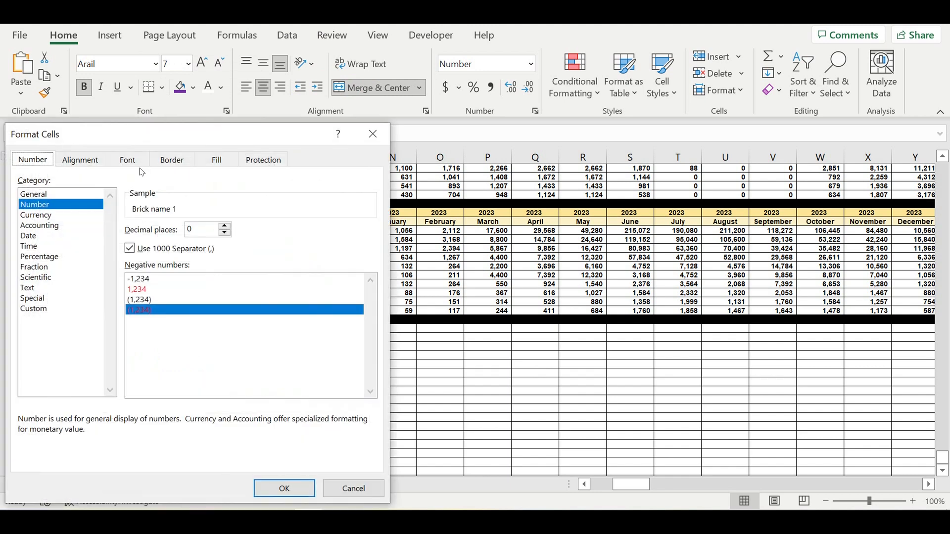
left_click(84, 161)
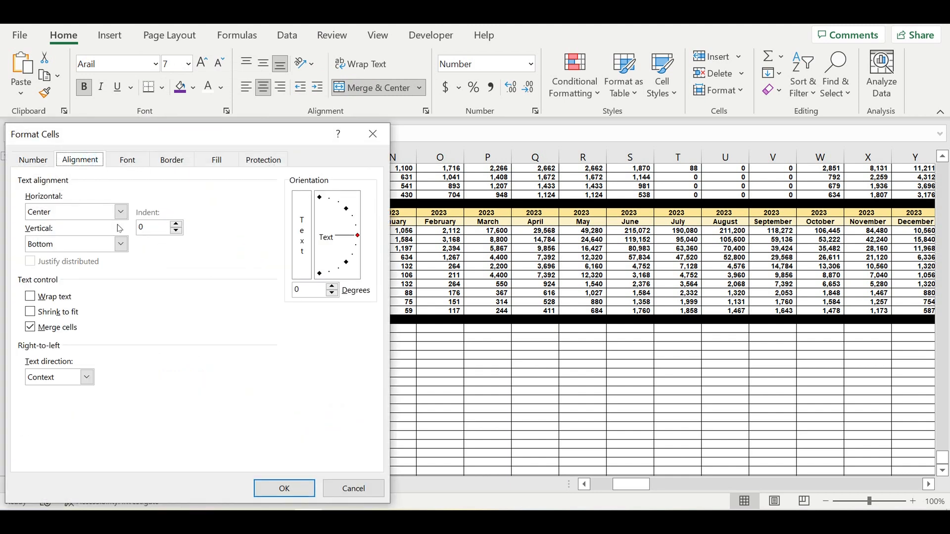
left_click(120, 245)
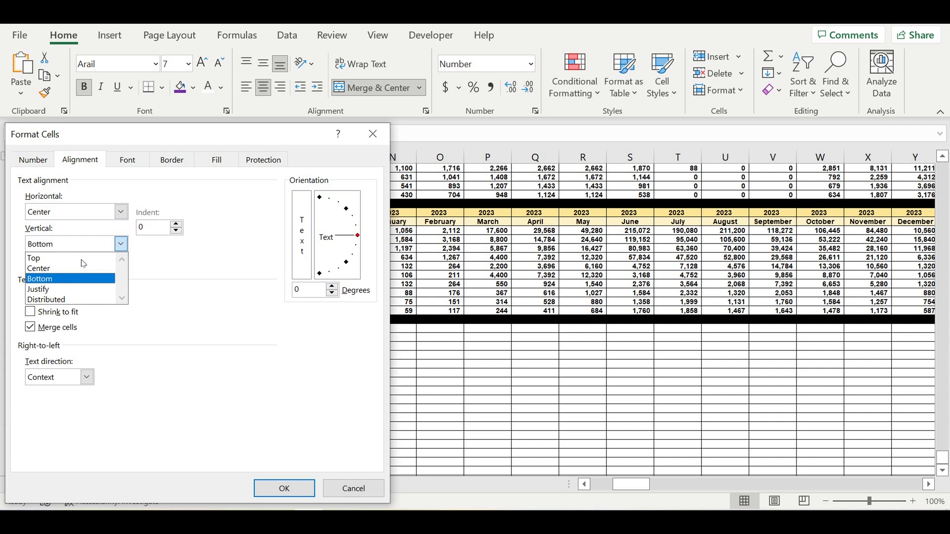
left_click(50, 271)
left_click(284, 489)
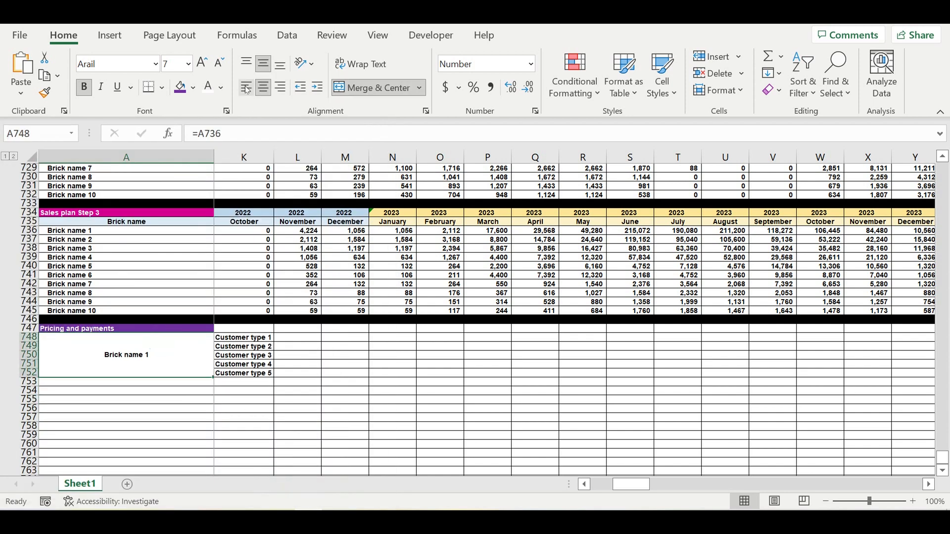
left_click(366, 356)
left_click(248, 356)
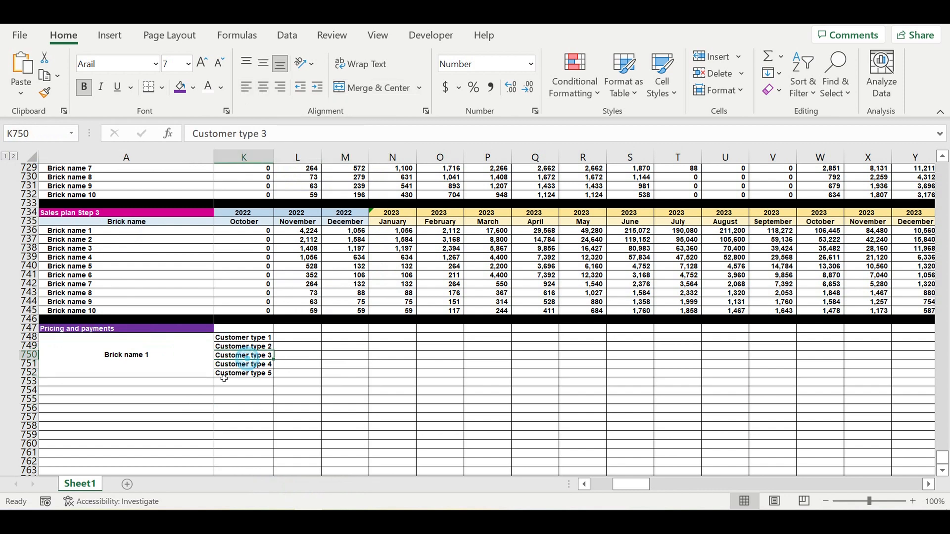
left_click(120, 361)
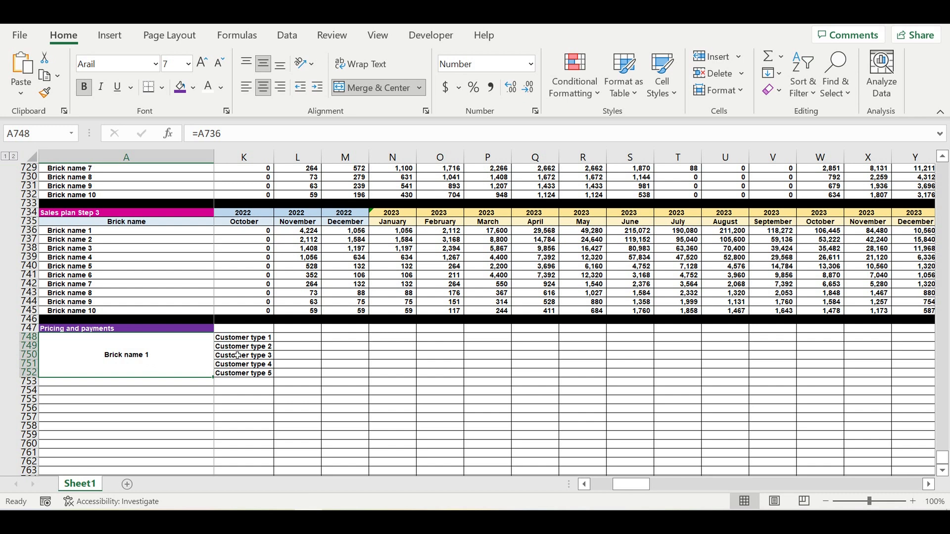
left_click_drag(252, 340, 262, 374)
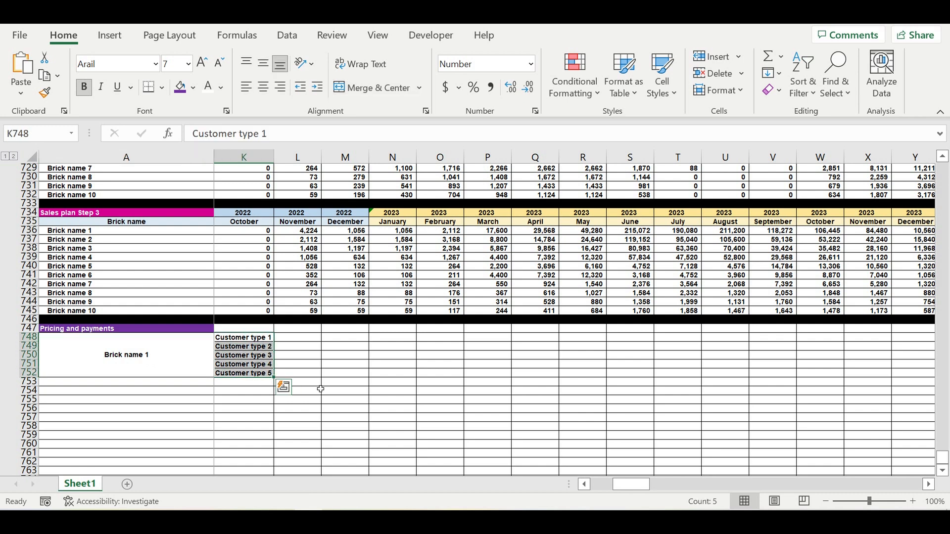
left_click_drag(257, 342, 258, 379)
left_click(252, 349)
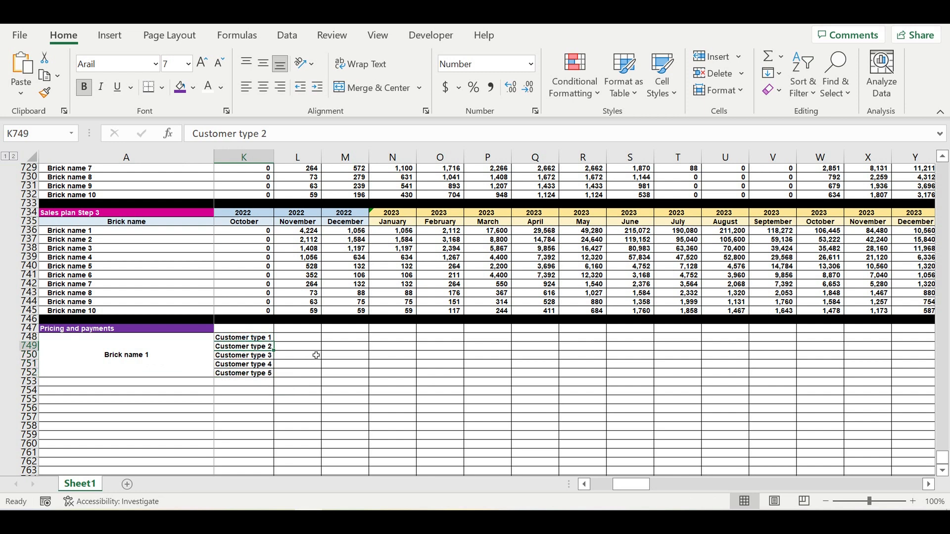
Enter the column headings "1 month", "2 month" and "3 month" in L747, M747 and N747
left_click(302, 338)
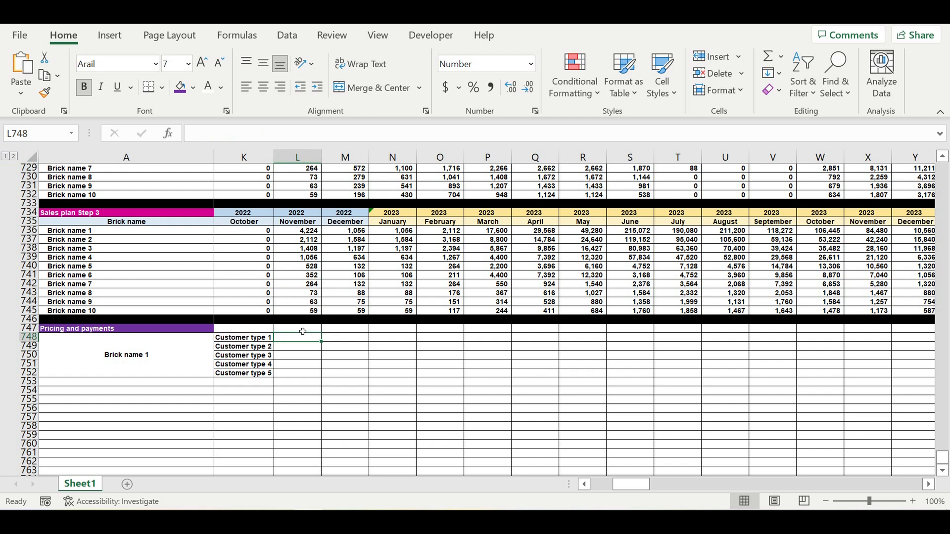
left_click(303, 331)
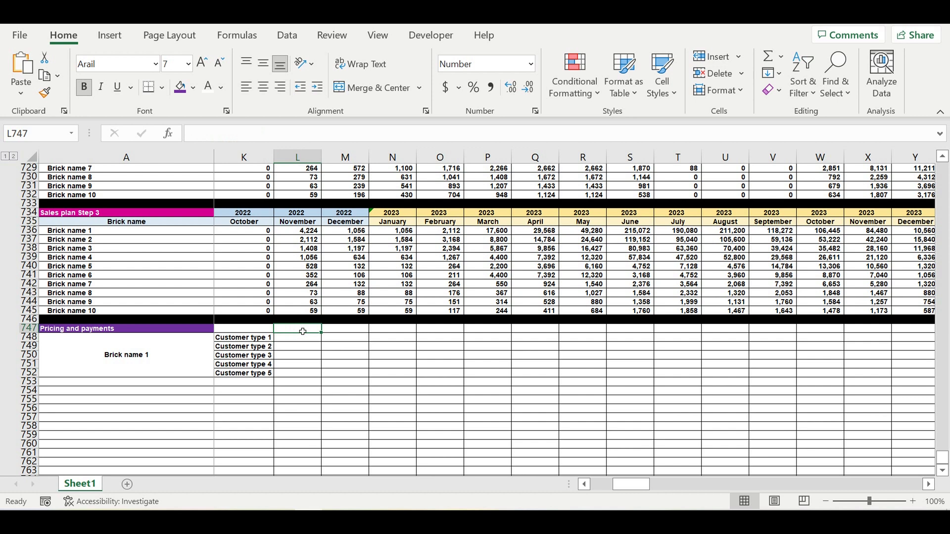
type("1 month")
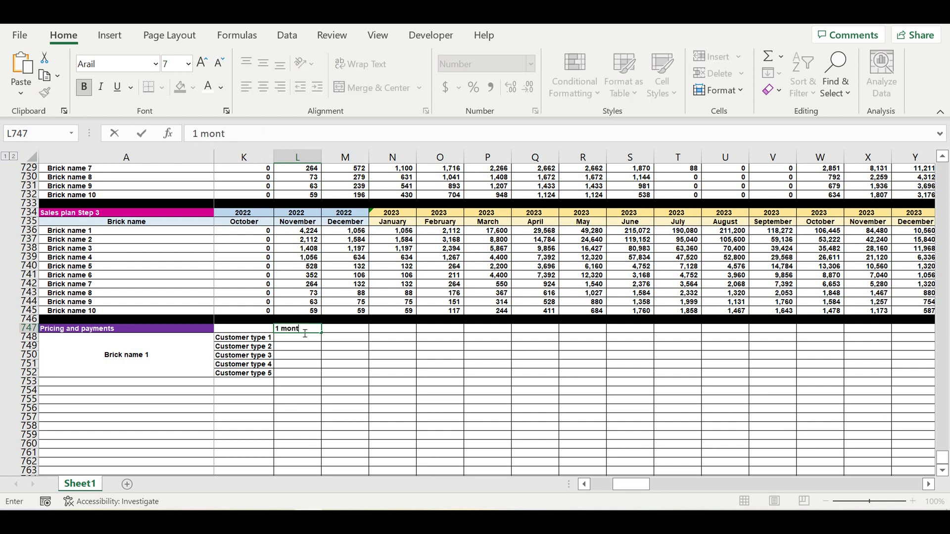
key("Return")
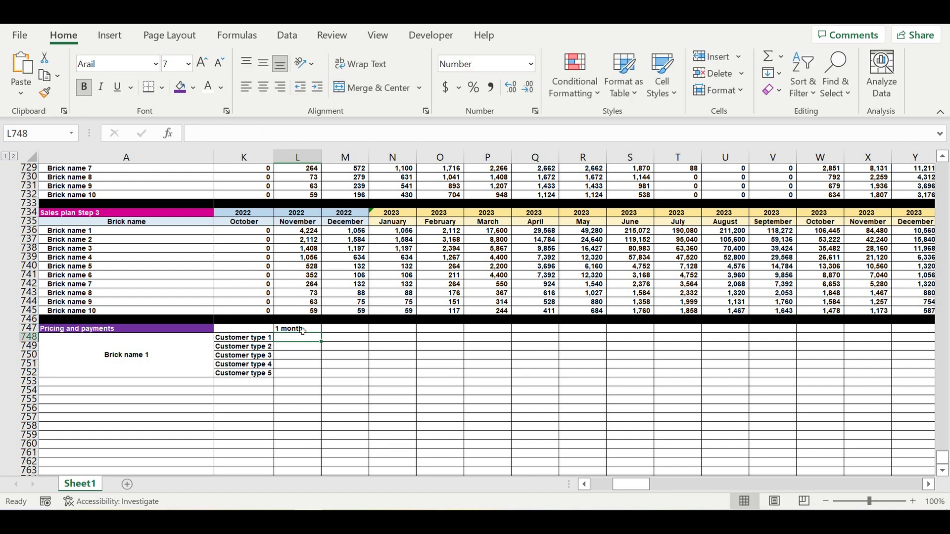
left_click(303, 330)
key("Right")
type("2 month")
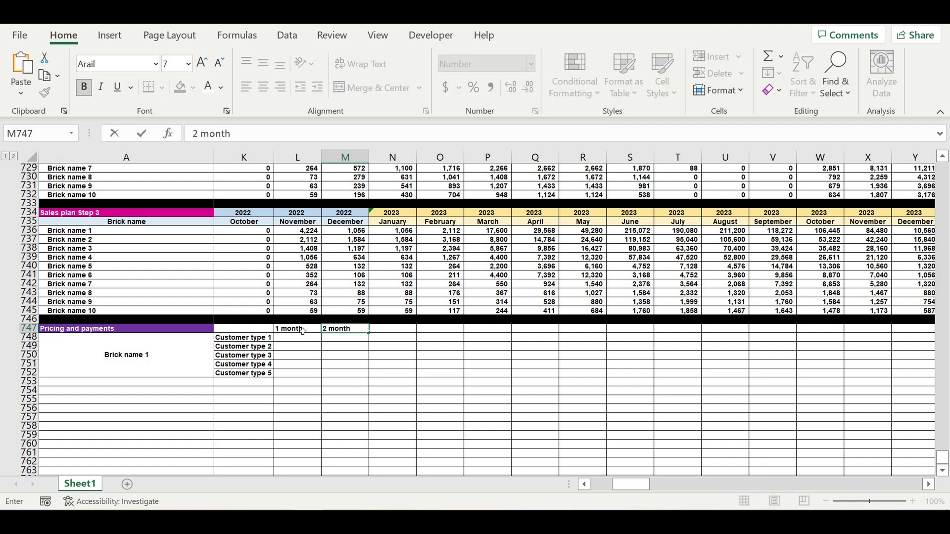
key("Tab")
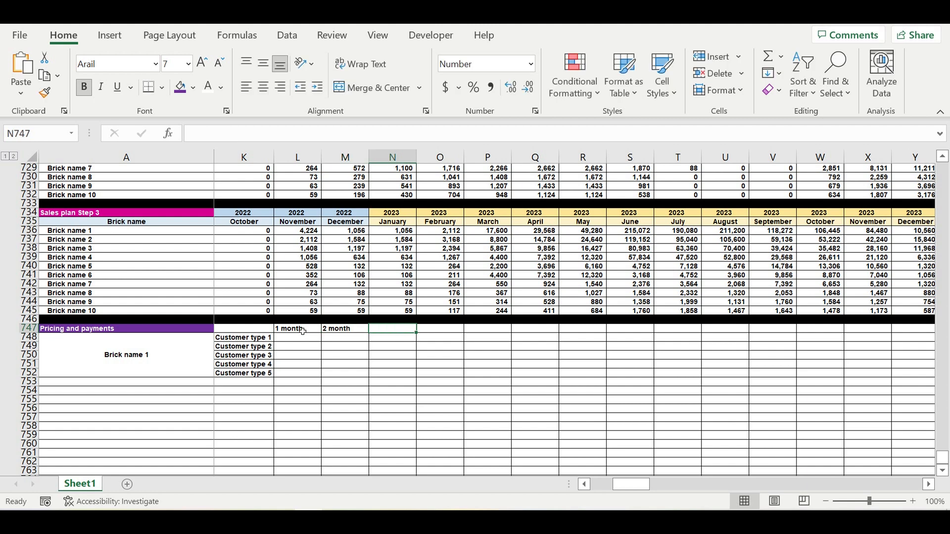
type("3 month")
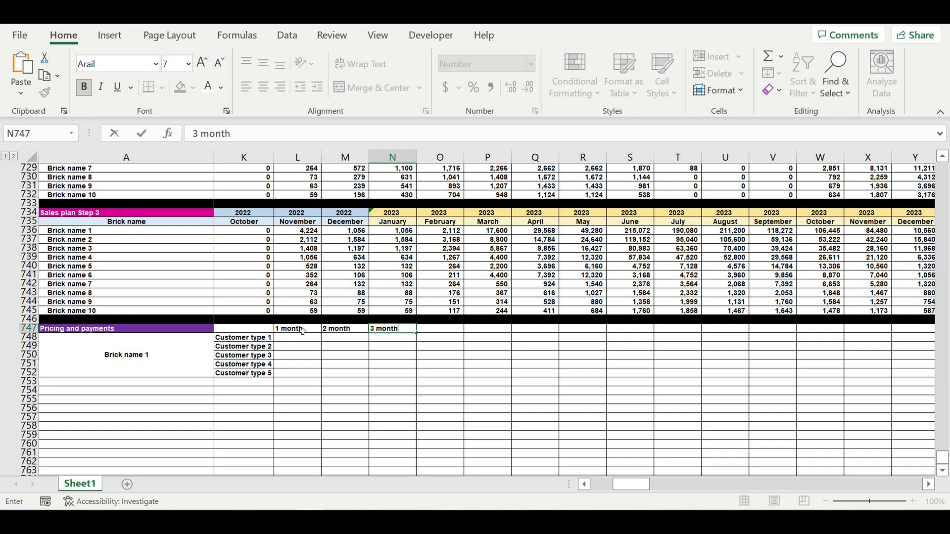
key("Return")
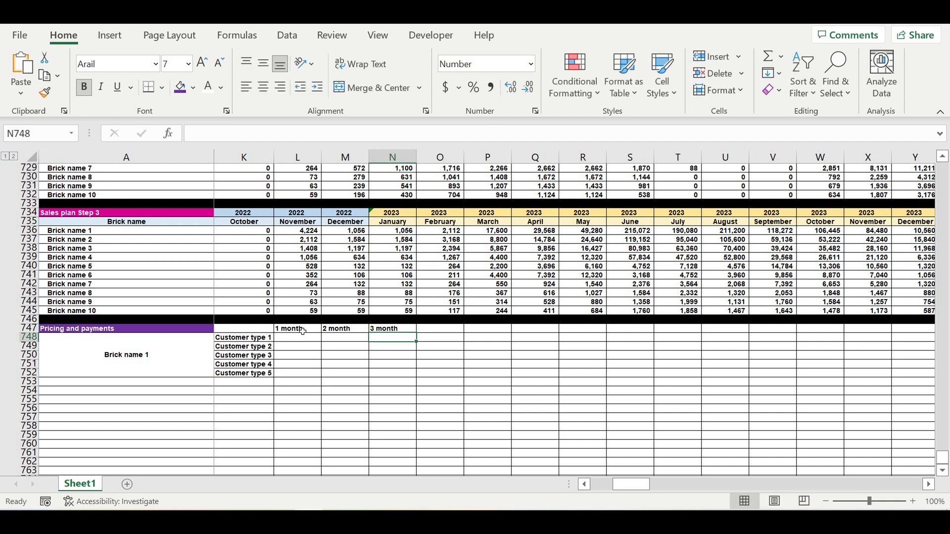
Move the three month headings from L747:N747 to N747:P747
left_click(387, 348)
left_click_drag(304, 332, 399, 332)
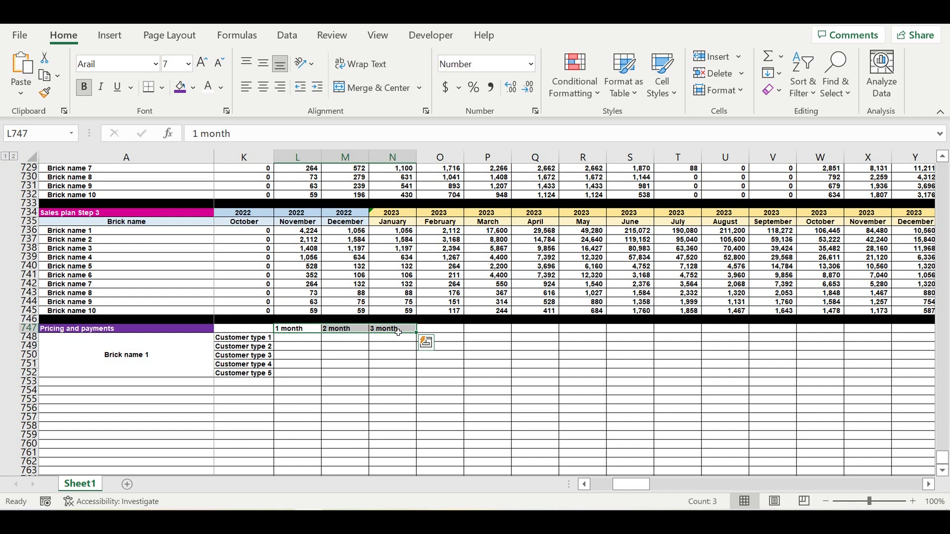
key("ctrl+c")
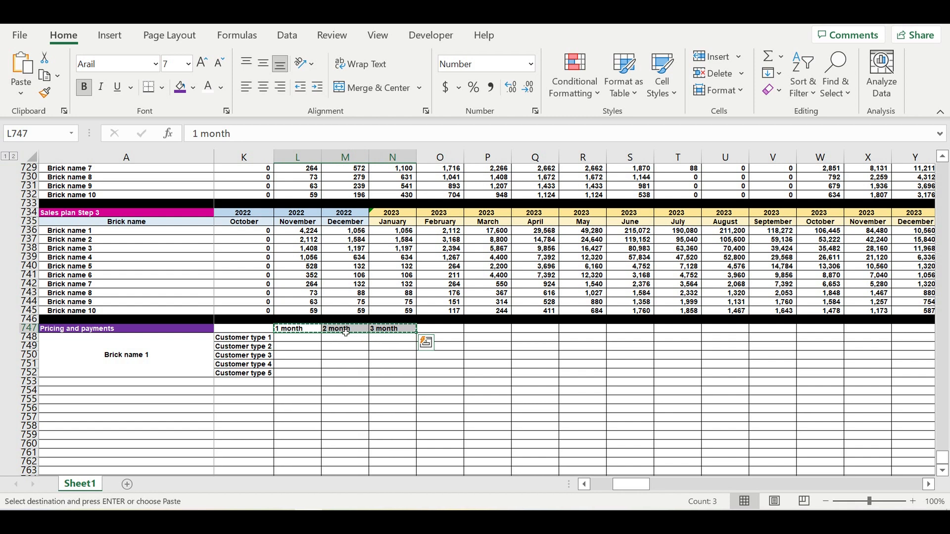
left_click_drag(346, 333, 439, 336)
left_click(389, 366)
Format L748:L752 beside the customer types as percentages and fill the cells with the standard light blue
left_click_drag(297, 338, 297, 378)
left_click_drag(249, 339, 251, 377)
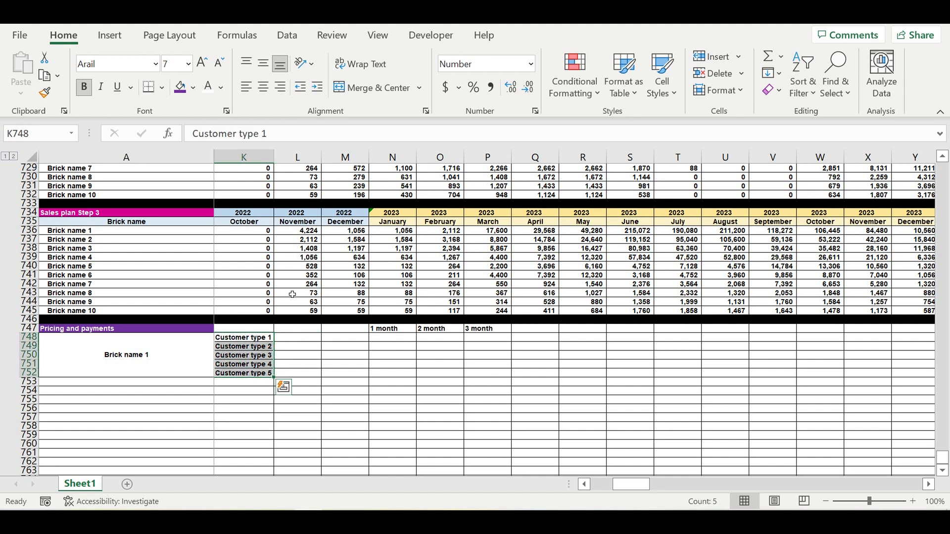
left_click(308, 231)
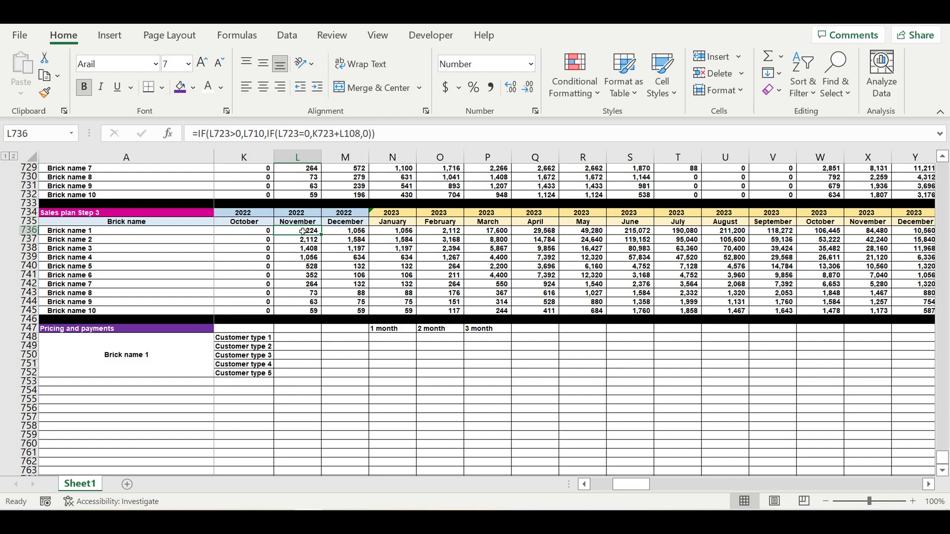
left_click_drag(247, 340, 251, 375)
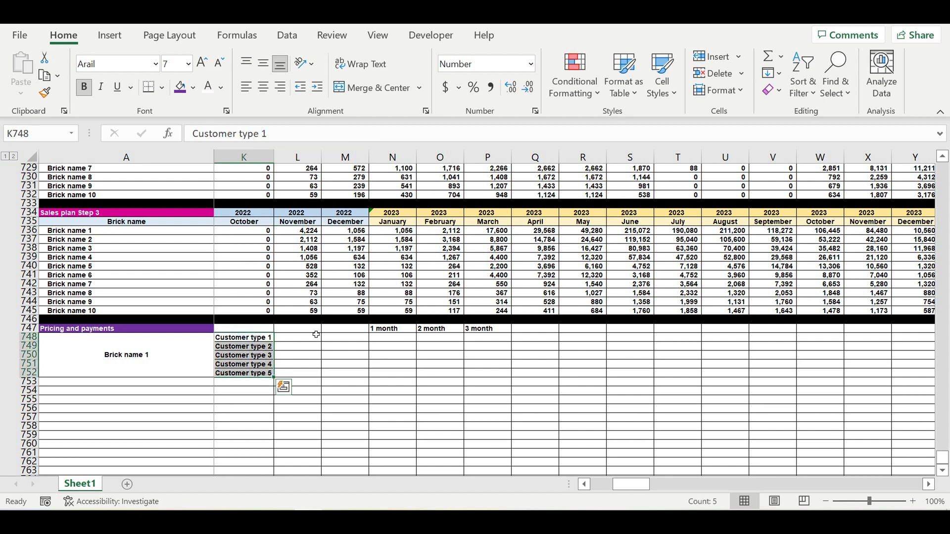
left_click_drag(305, 340, 303, 374)
left_click(474, 88)
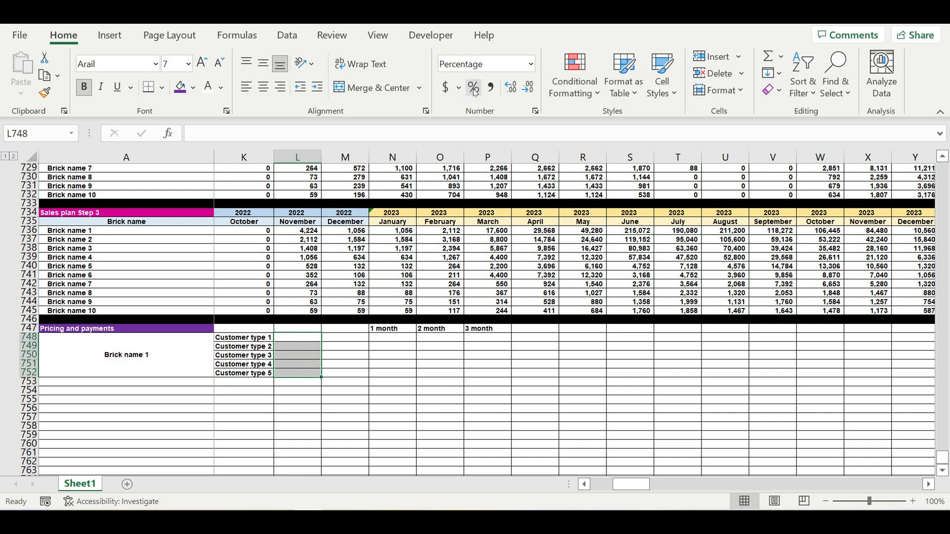
left_click(196, 91)
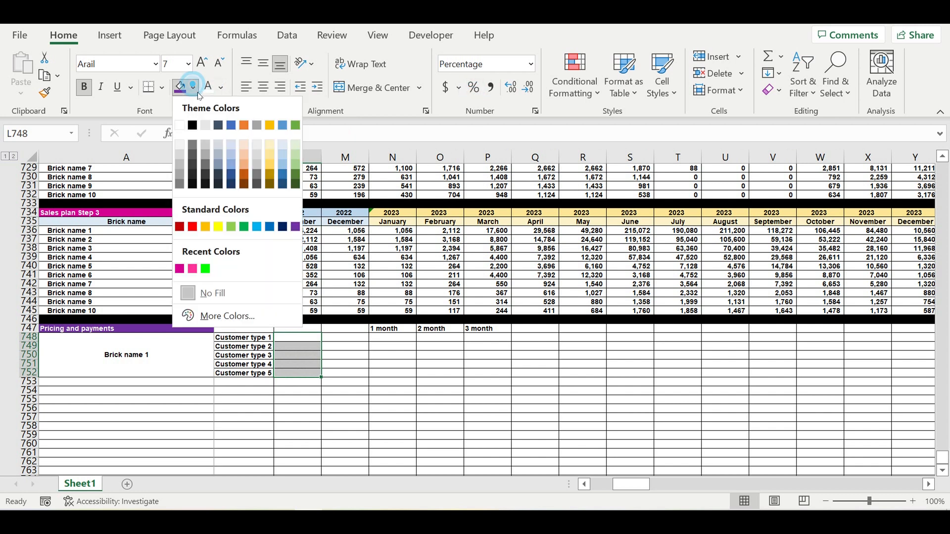
left_click(257, 226)
left_click(380, 371)
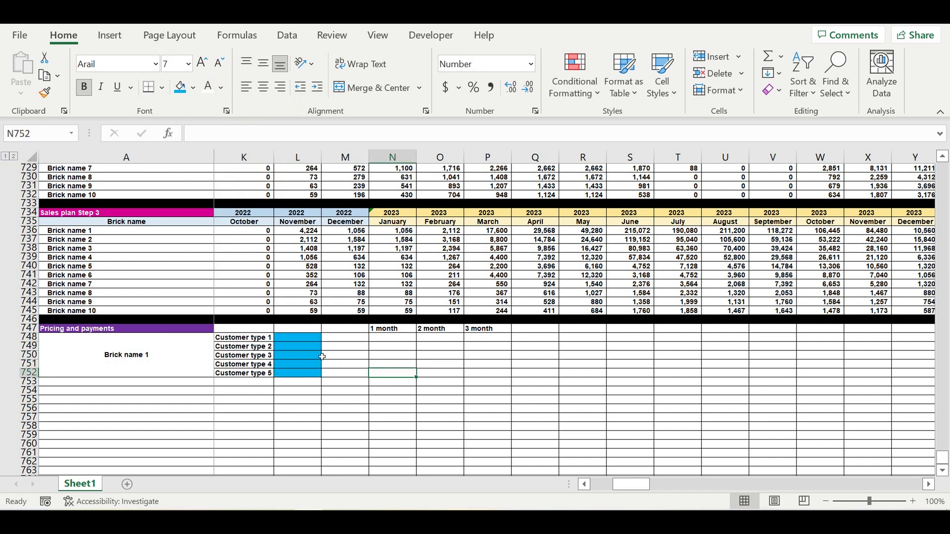
Enter the shares 5%, 15% and 50% for Customer types 1, 2 and 3 in L748:L750
left_click(297, 342)
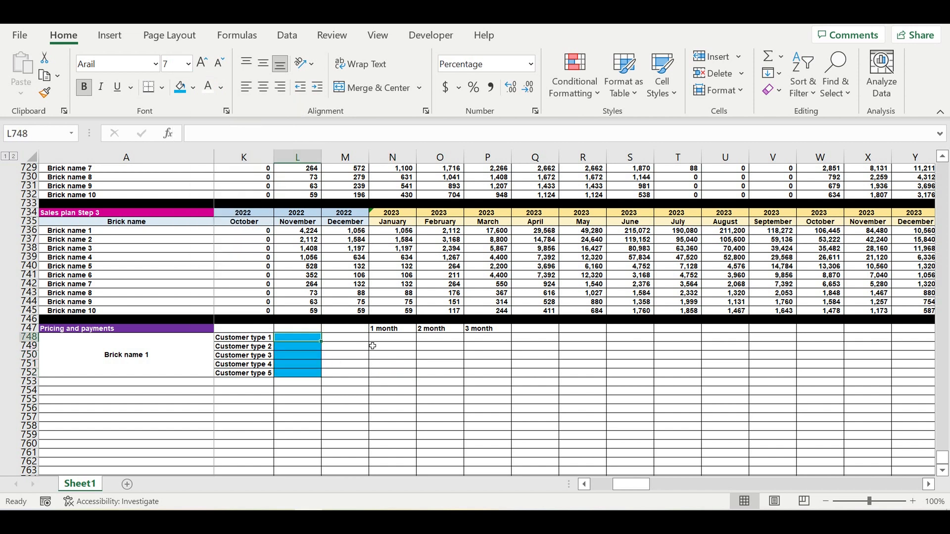
type("5")
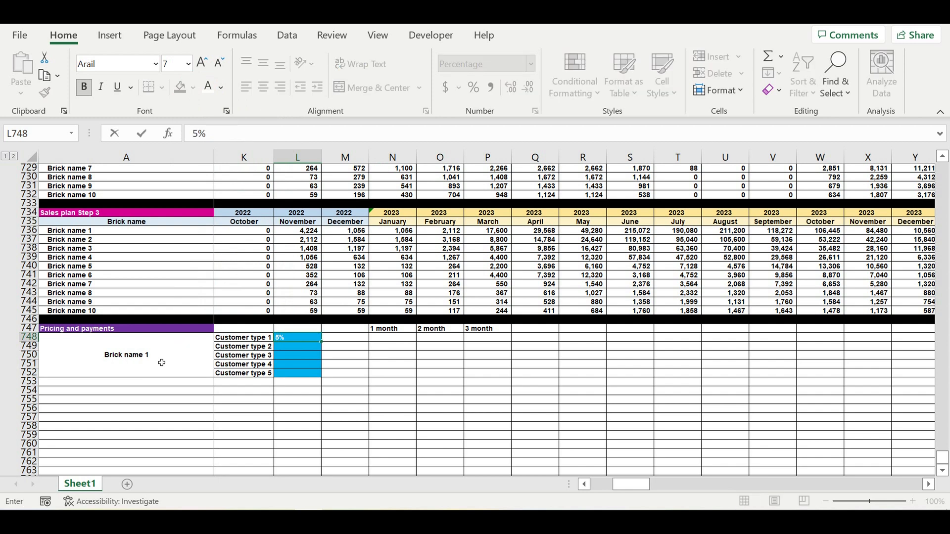
key("Return")
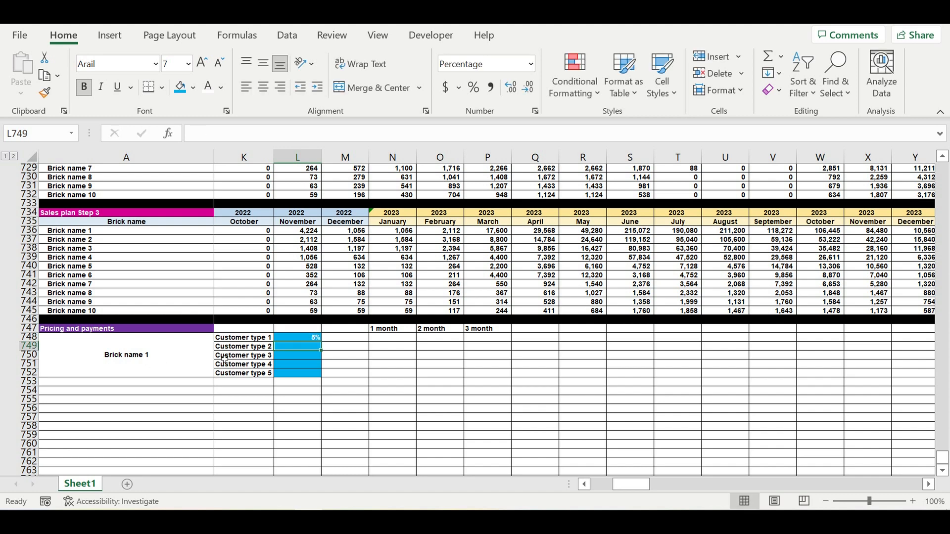
left_click(250, 339)
left_click(298, 348)
type("15")
key("Return")
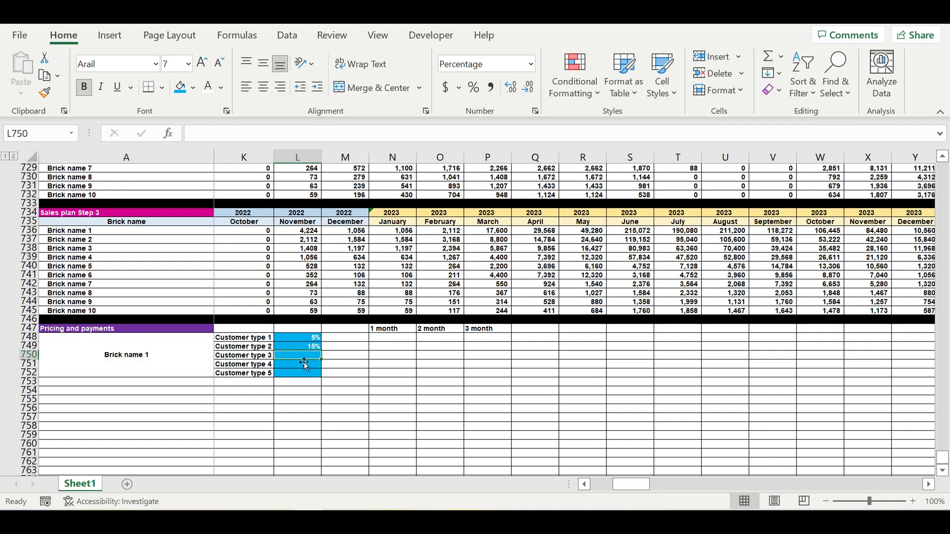
type("50")
key("Return")
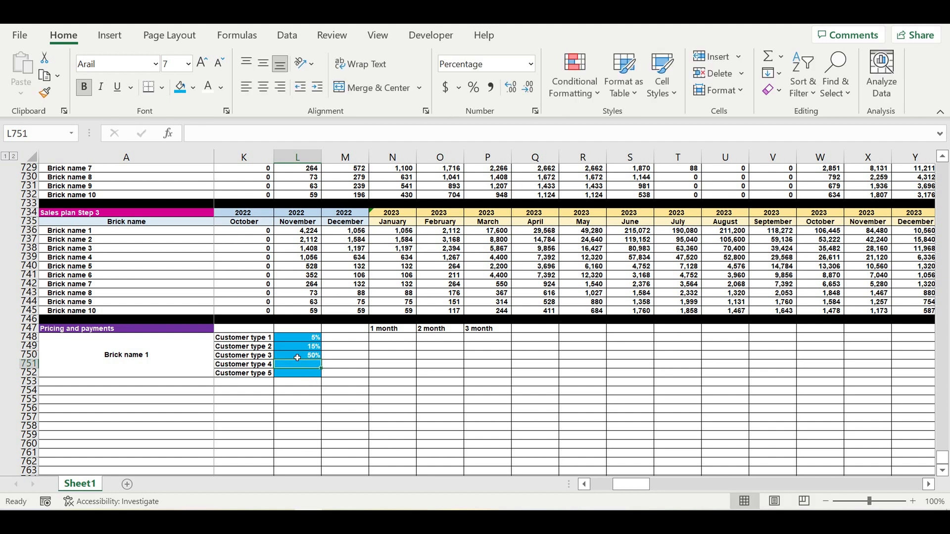
Merge and center M748:M752 and total the customer shares there with =SUM(L748:L752)
left_click_drag(343, 340, 344, 374)
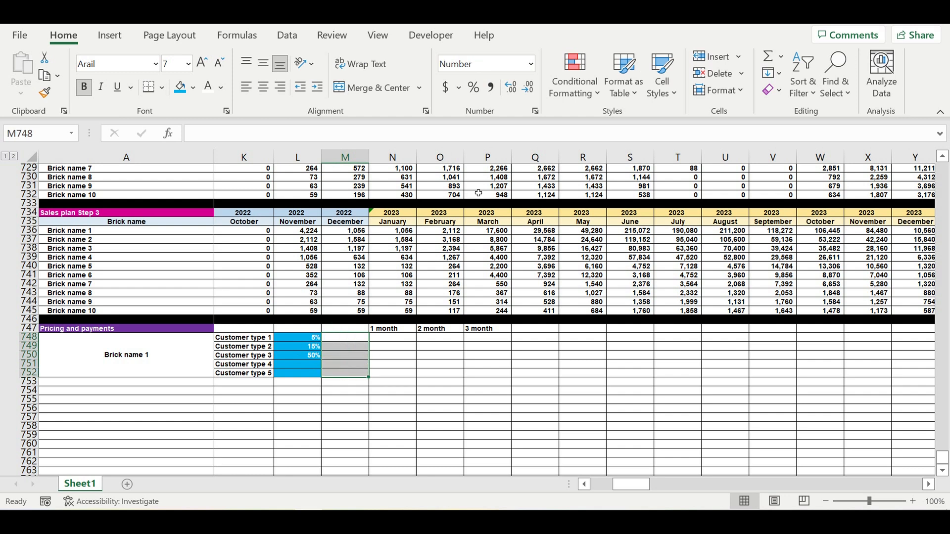
left_click(353, 89)
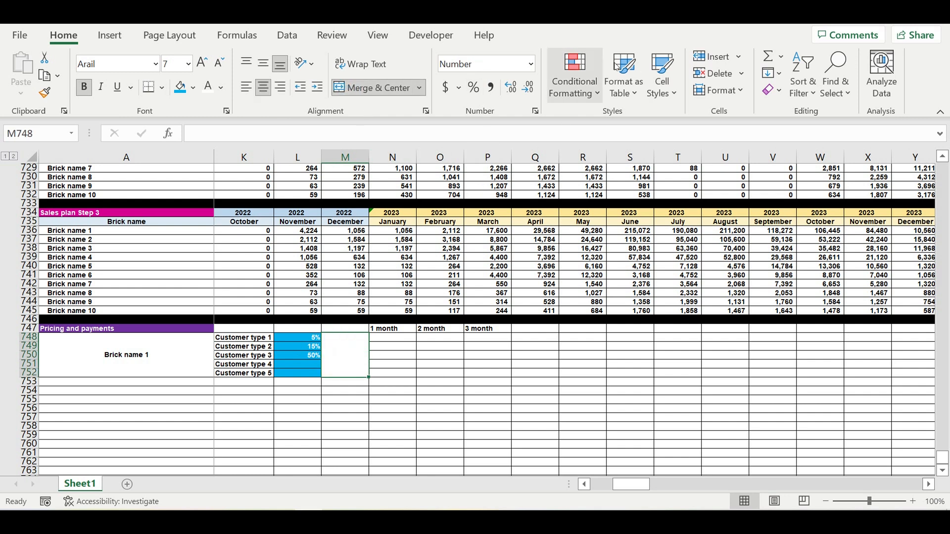
left_click(768, 56)
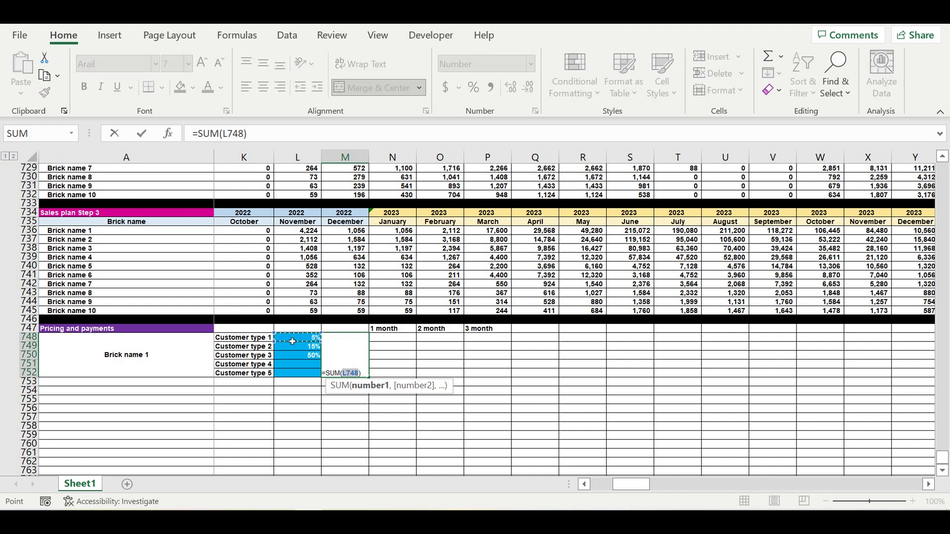
left_click_drag(292, 342, 297, 379)
key("Return")
Format the merged total in M748 as a percentage and set its vertical alignment to Center
left_click(345, 372)
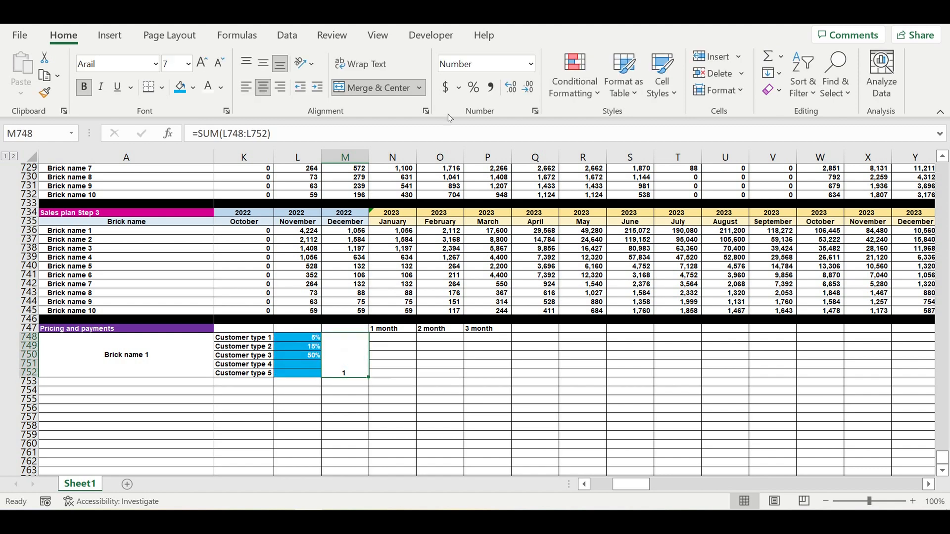
left_click(475, 88)
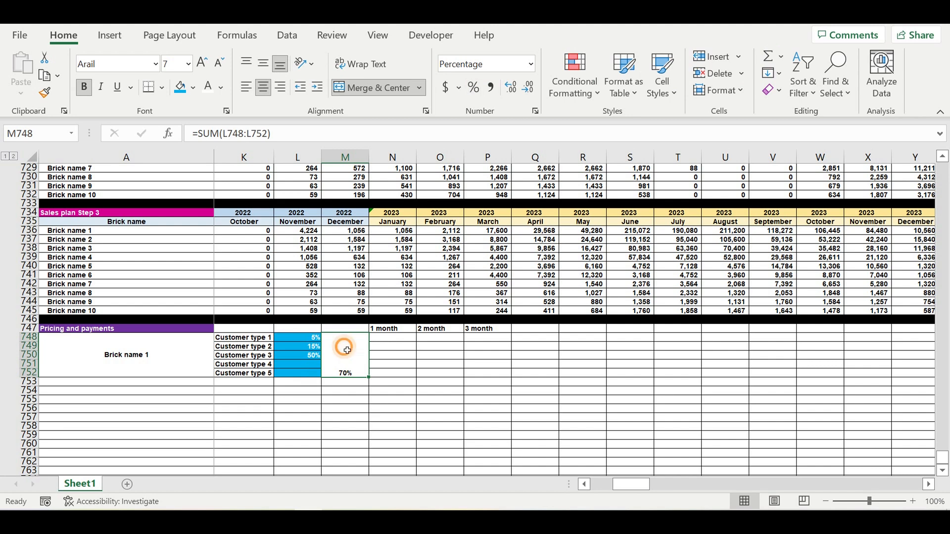
right_click(346, 350)
left_click(402, 430)
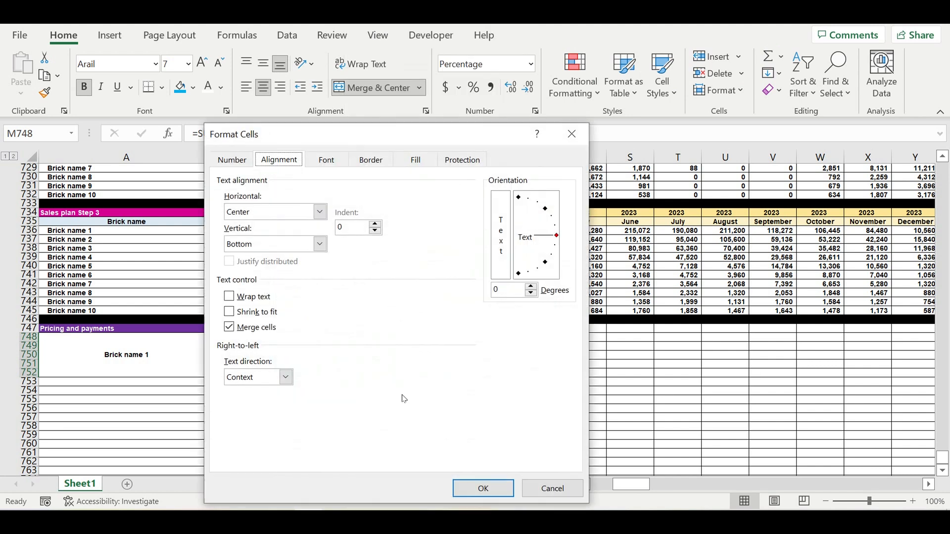
left_click(319, 244)
left_click(263, 268)
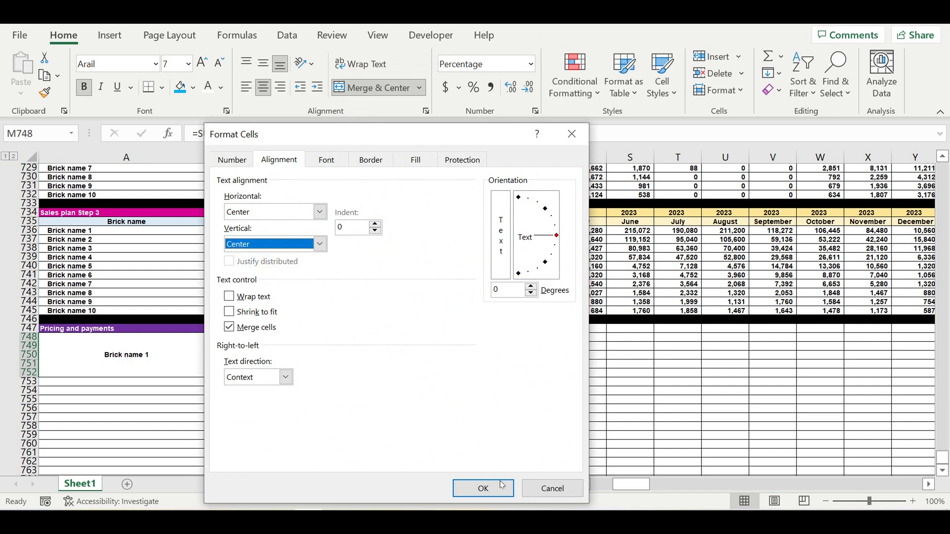
left_click(483, 489)
left_click(418, 407)
left_click(339, 361)
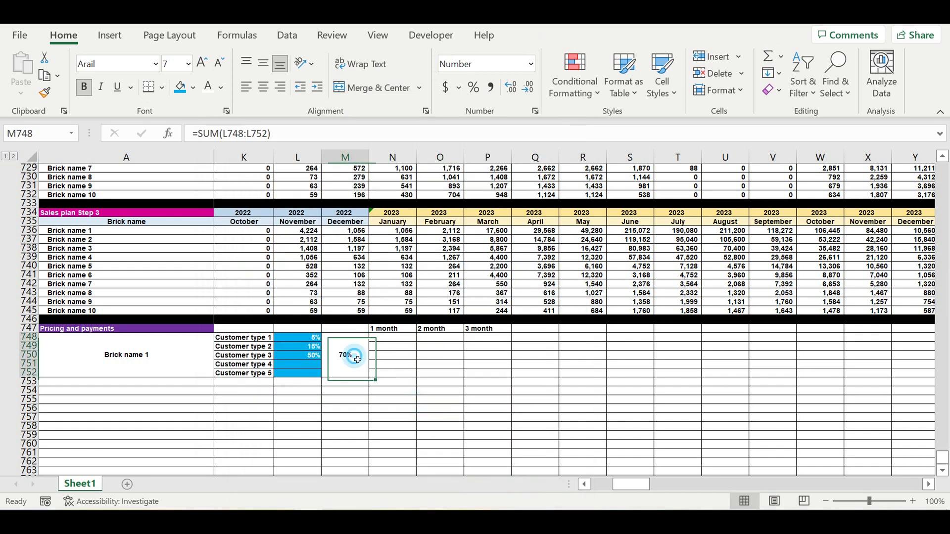
Enter the shares 12% for Customer type 4 in L751 and 18% for Customer type 5 in L752
left_click(298, 364)
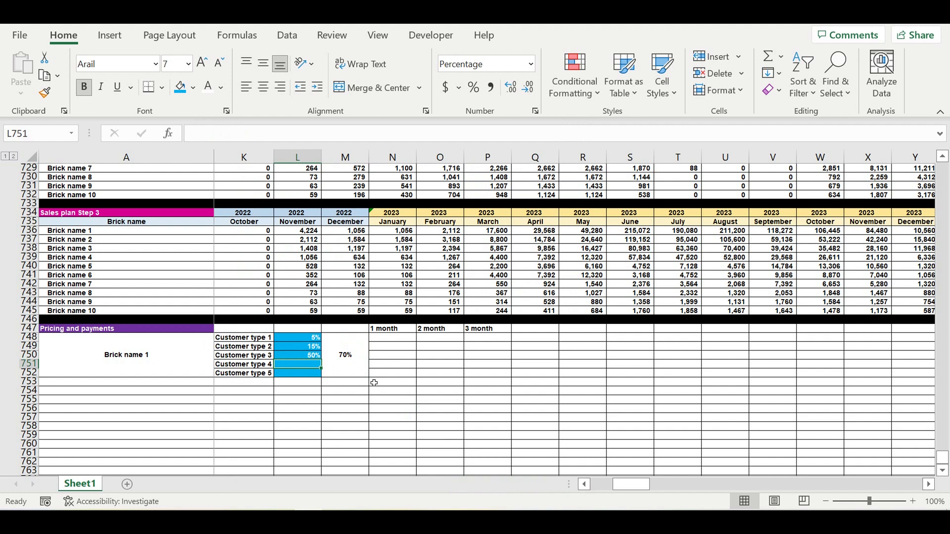
type("12")
key("Return")
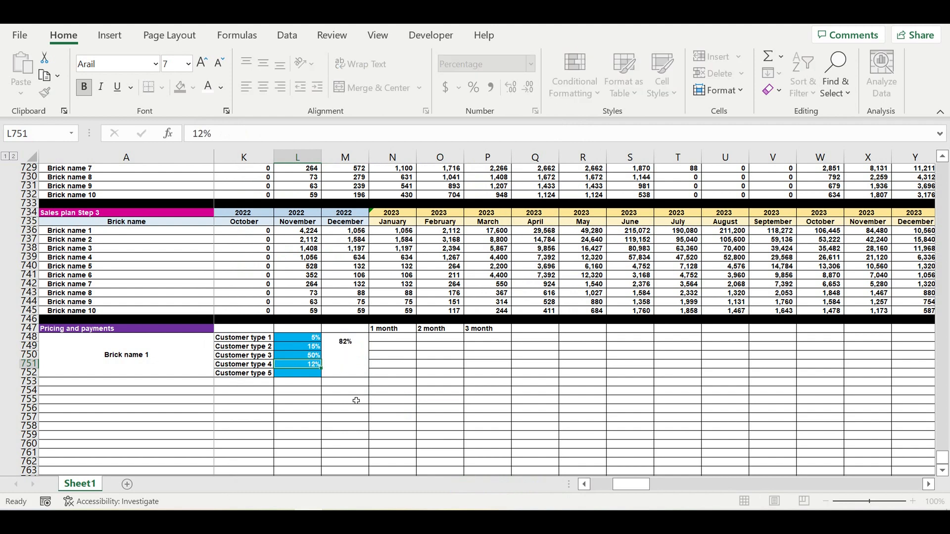
left_click(349, 400)
left_click(314, 376)
type("18")
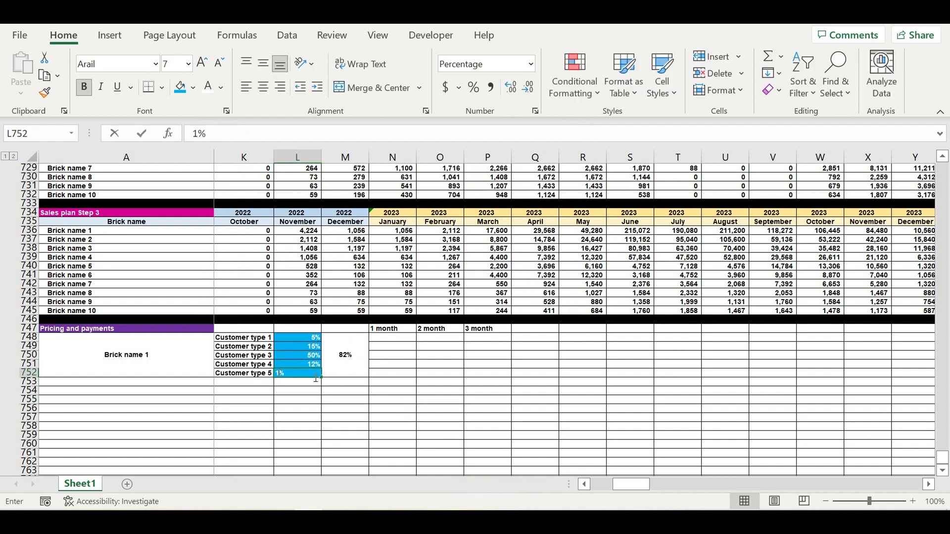
key("Return")
Fill the merged total cell M748 with the recently used bright green
left_click(345, 366)
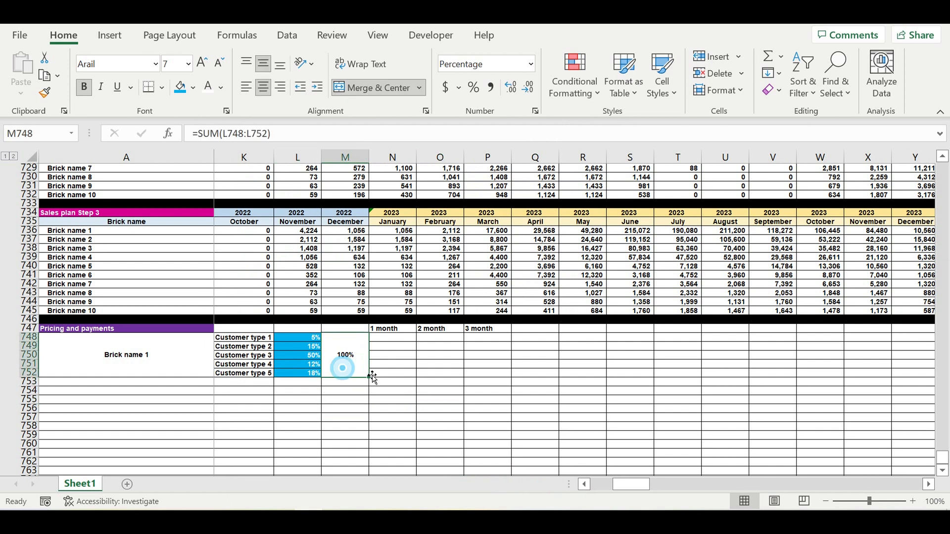
left_click(193, 87)
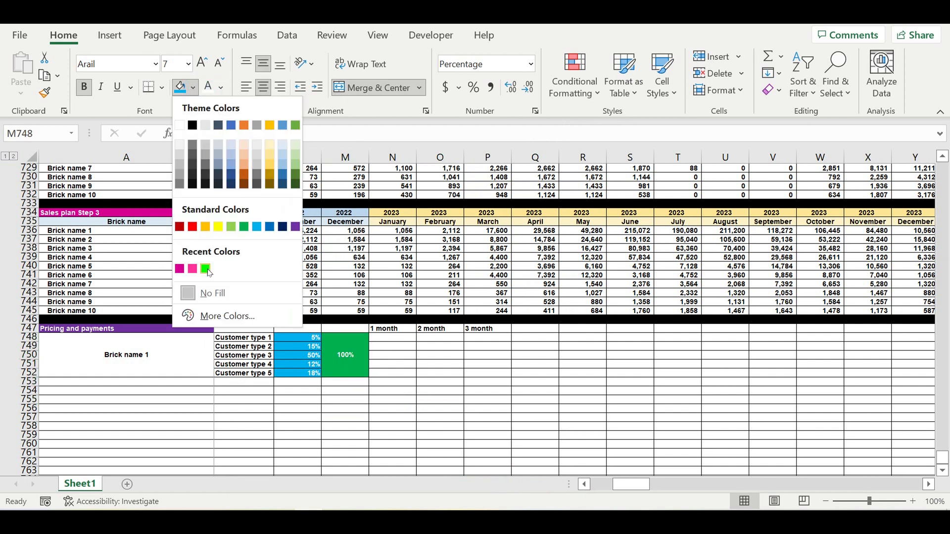
left_click(205, 268)
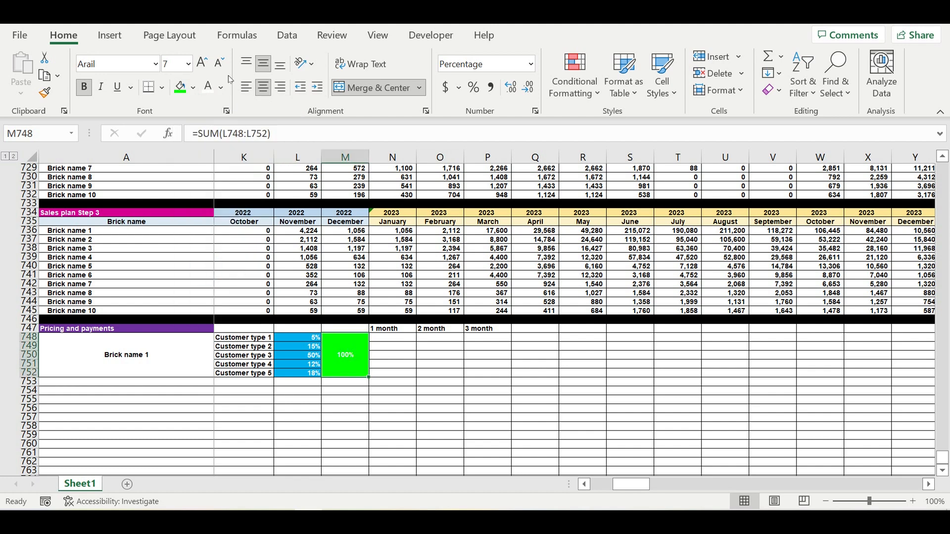
Change the fill of the merged total cell M748 to the standard red
left_click(223, 88)
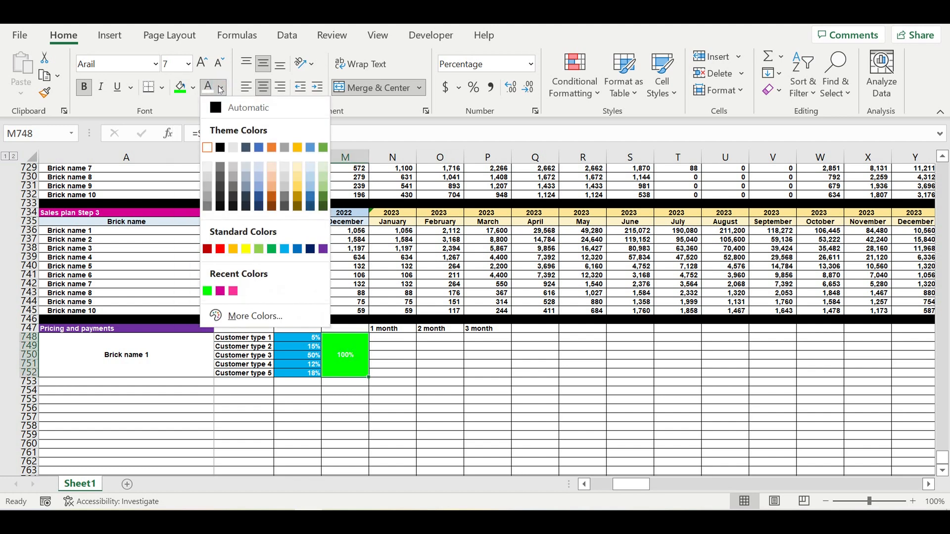
left_click(193, 88)
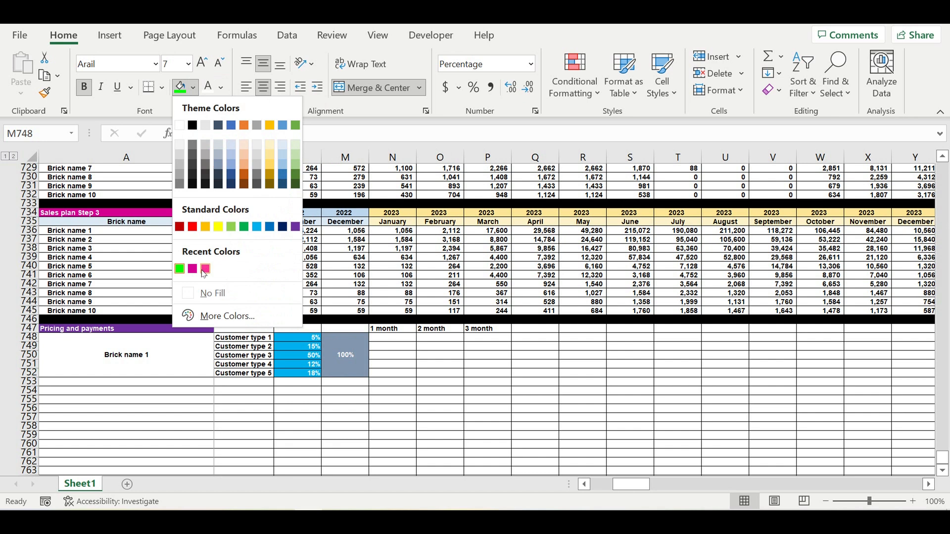
left_click(195, 233)
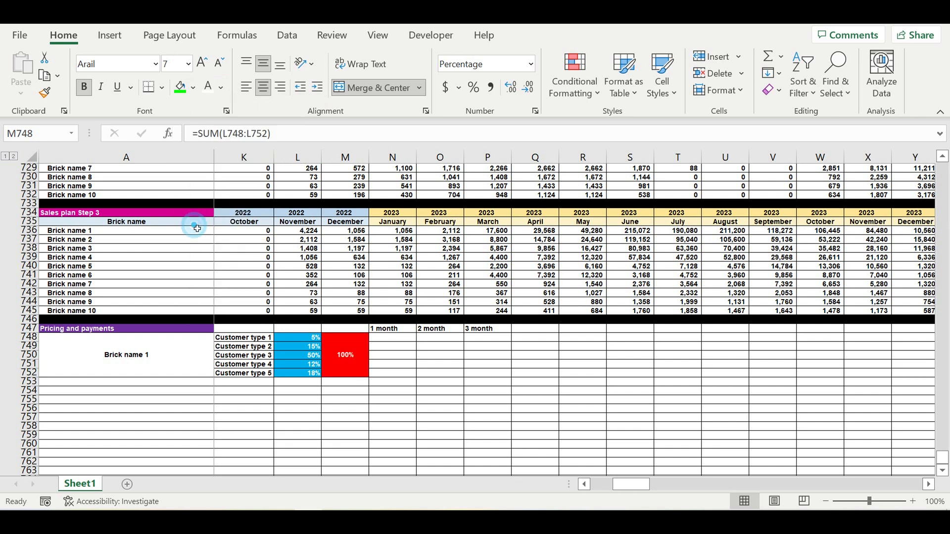
left_click(415, 374)
left_click(367, 366)
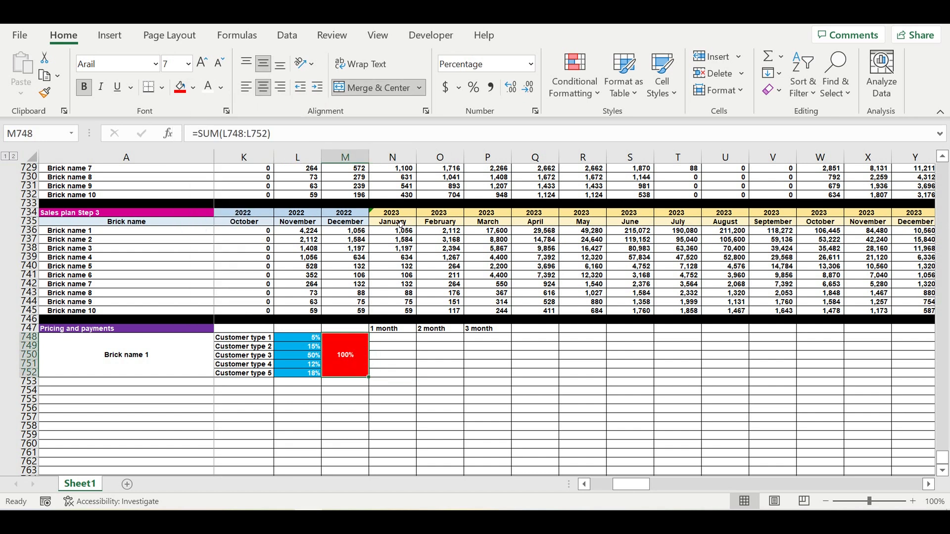
Create a formula-based conditional formatting rule for M748 with the condition =M748=1
left_click(557, 97)
left_click(595, 297)
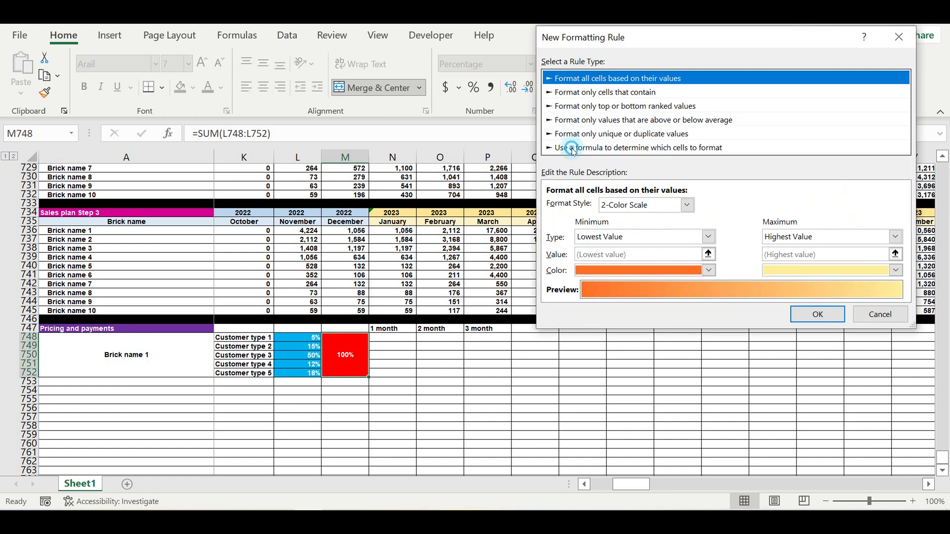
left_click(570, 147)
left_click(576, 205)
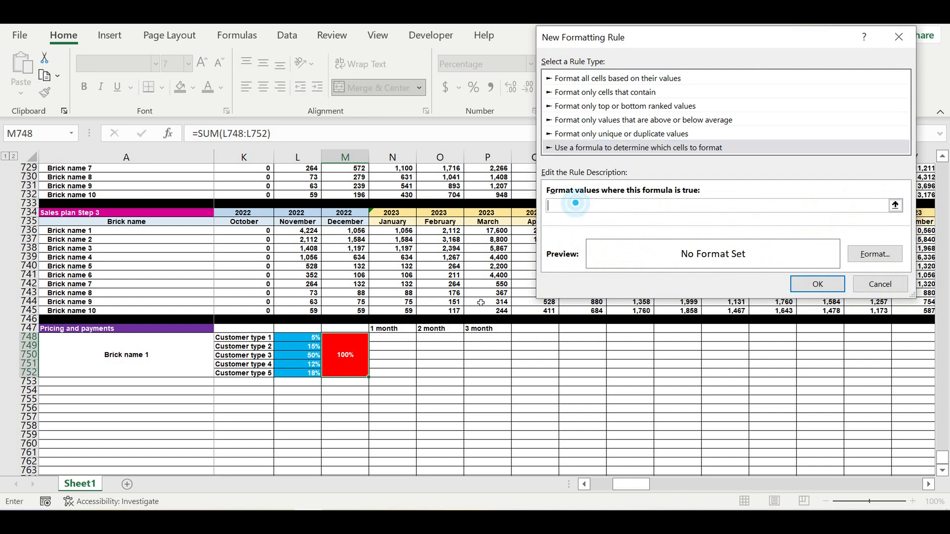
left_click(349, 360)
left_click(557, 206)
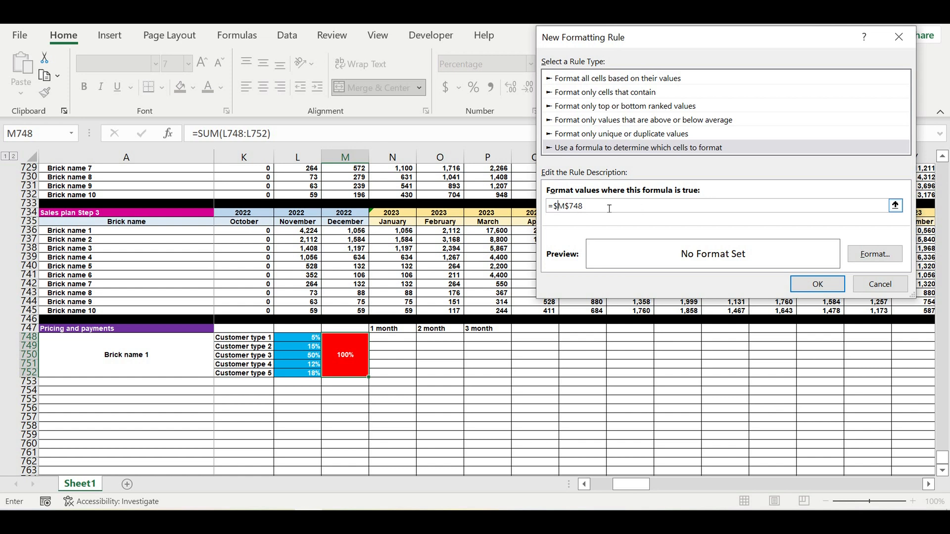
key("BackSpace")
left_click(570, 207)
key("BackSpace")
left_click(600, 213)
type("=1")
Give the rule a bright green fill and black font, and apply it to the total cell
left_click(874, 254)
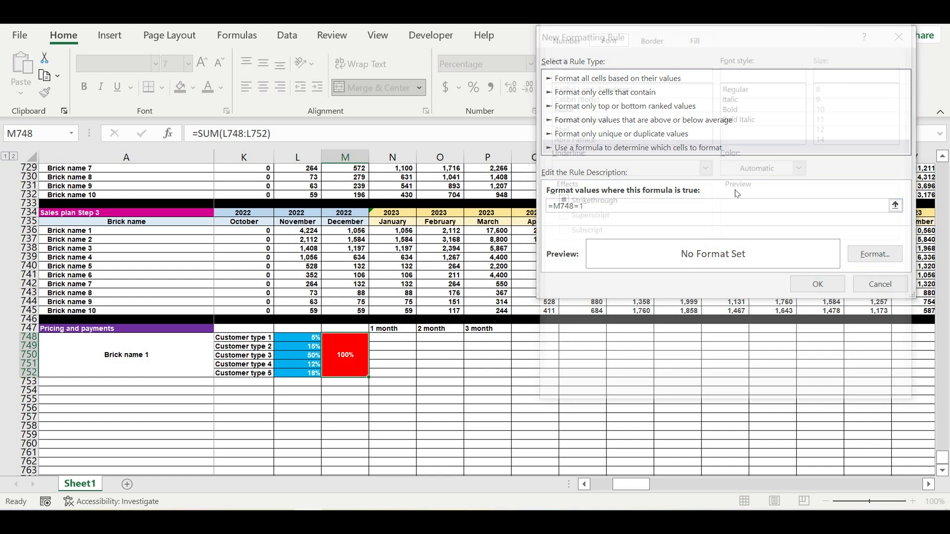
left_click(693, 36)
left_click(652, 204)
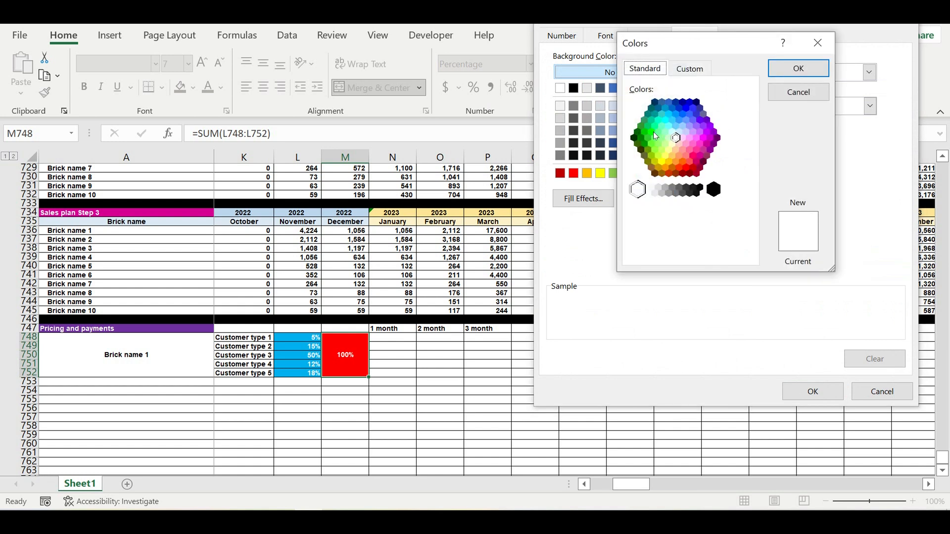
left_click(655, 136)
left_click(804, 67)
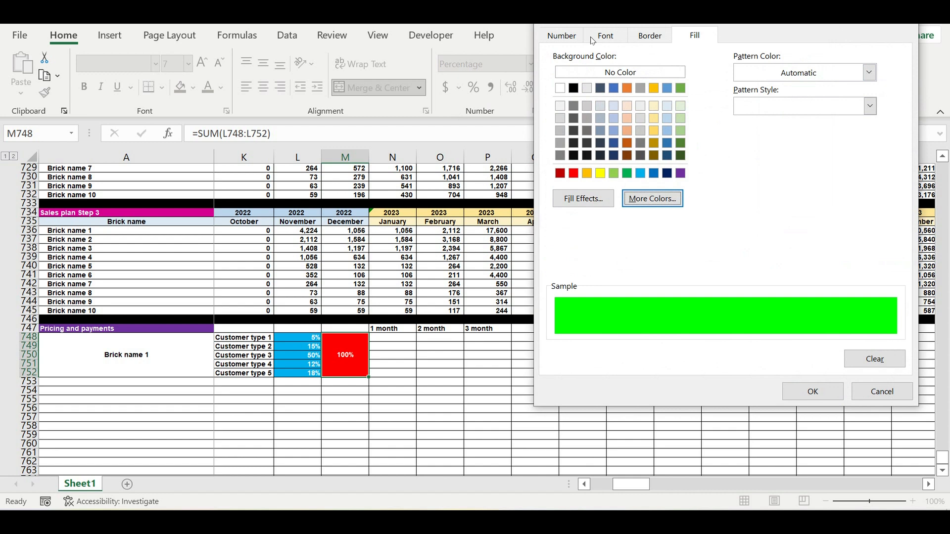
left_click(606, 37)
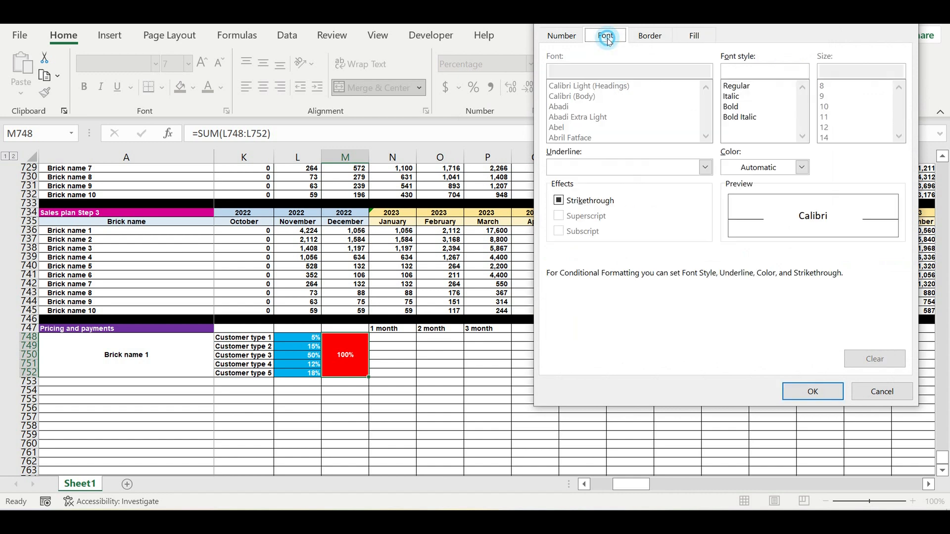
left_click(801, 167)
left_click(740, 227)
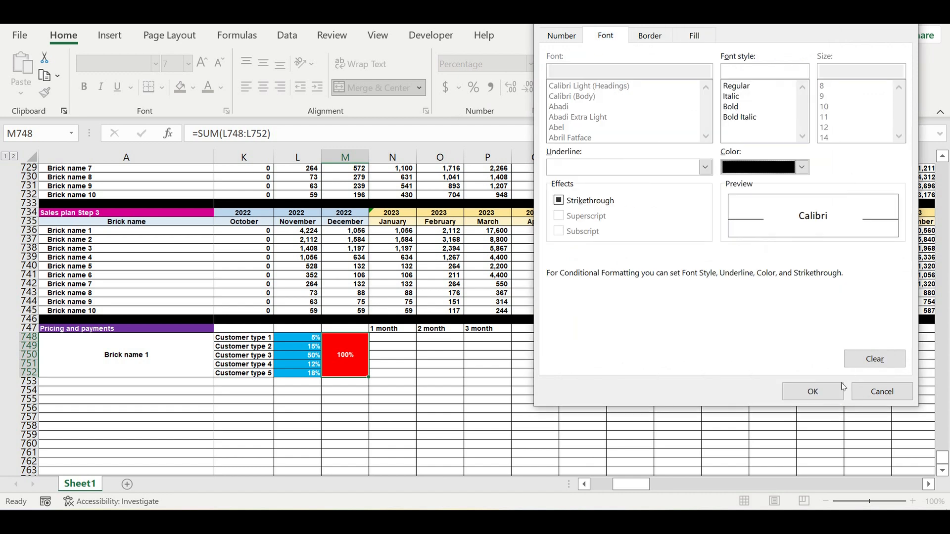
left_click(813, 392)
left_click(817, 284)
left_click(526, 357)
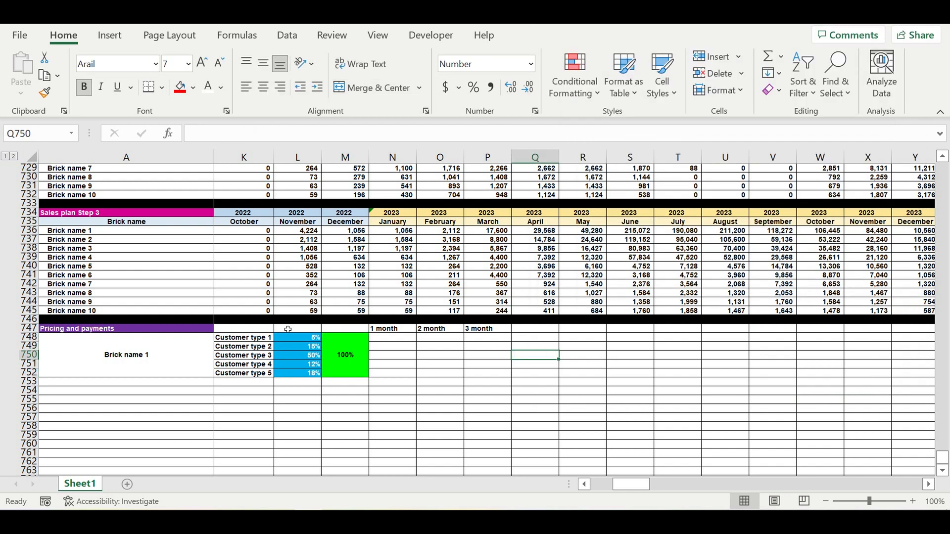
Test the total's colour rule by entering 4% and 6% in L748 for Customer type 1 and restoring 5%
left_click(300, 339)
type("54")
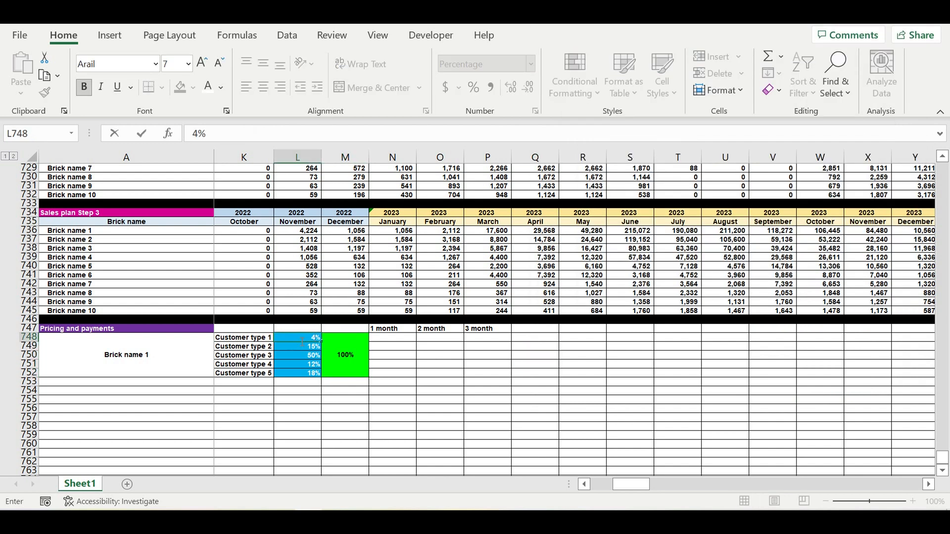
key("Return")
left_click(301, 338)
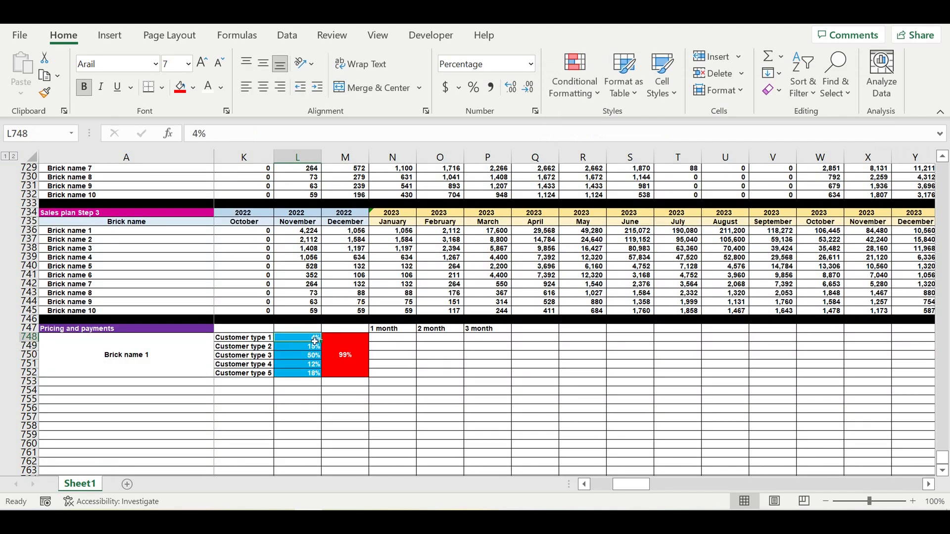
type("6")
key("Return")
key("Up")
type("5")
left_click(436, 381)
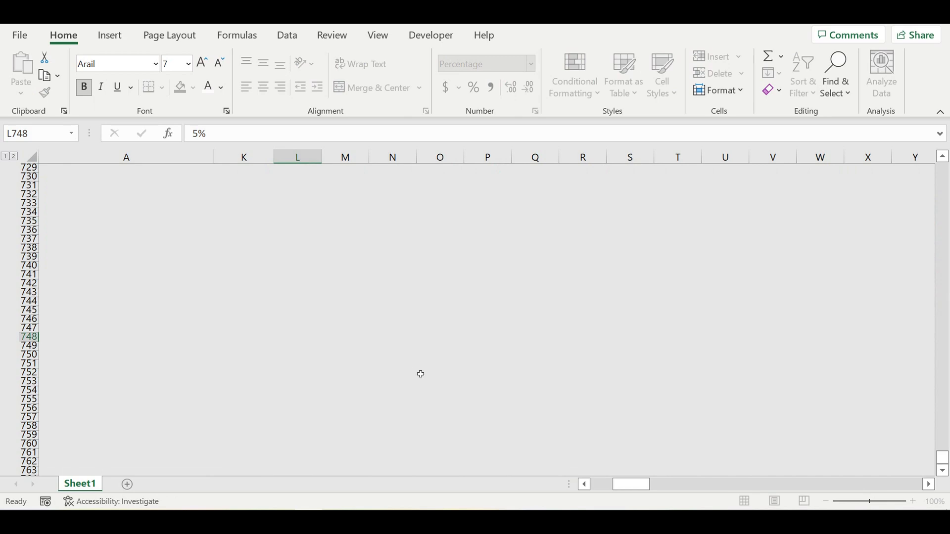
left_click(344, 359)
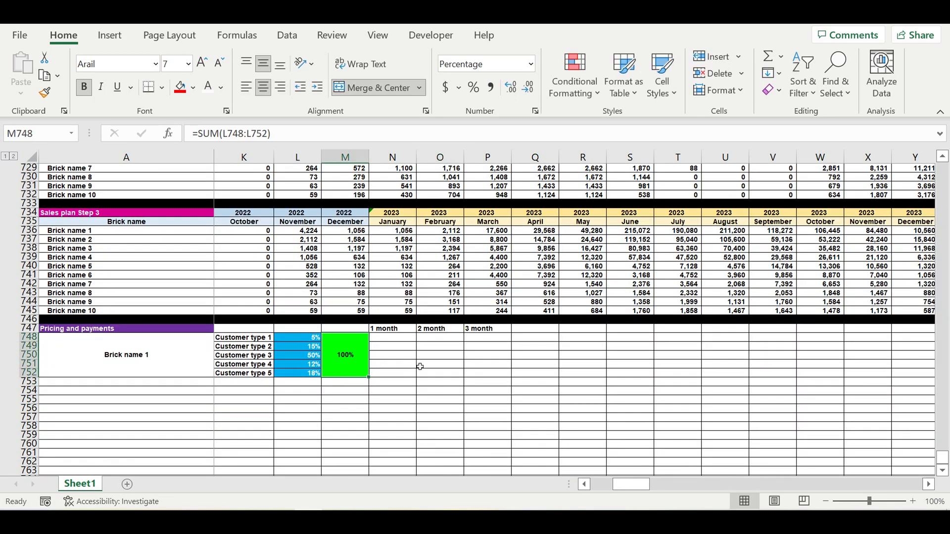
left_click(454, 366)
left_click(392, 329)
left_click(412, 378)
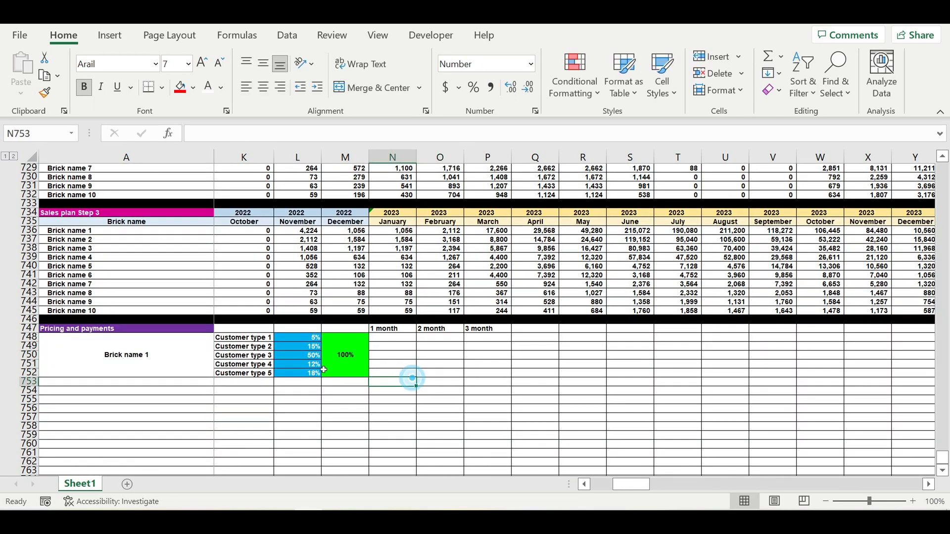
left_click(191, 350)
left_click_drag(303, 341, 304, 374)
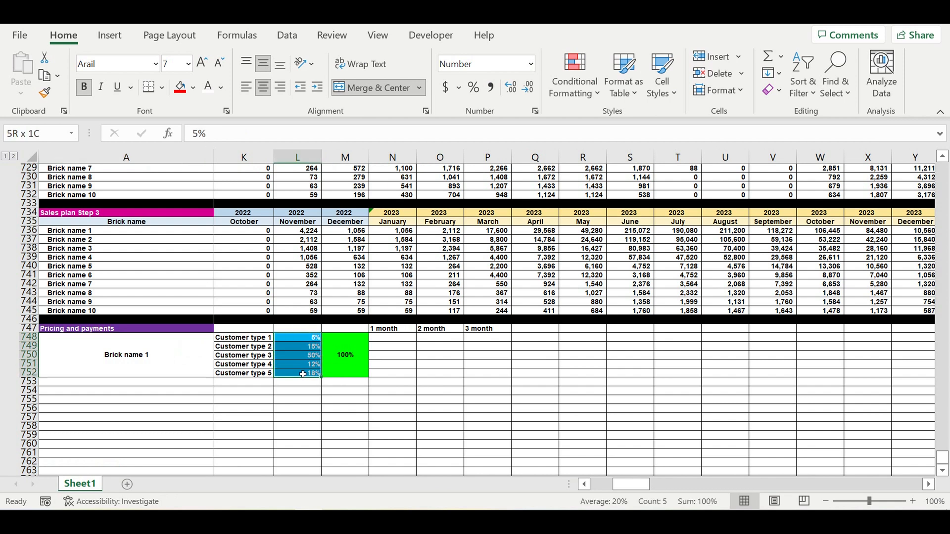
left_click(394, 371)
left_click(399, 320)
Center the month headings in N747:P747 horizontally
left_click_drag(403, 332, 495, 330)
left_click(264, 87)
left_click(488, 374)
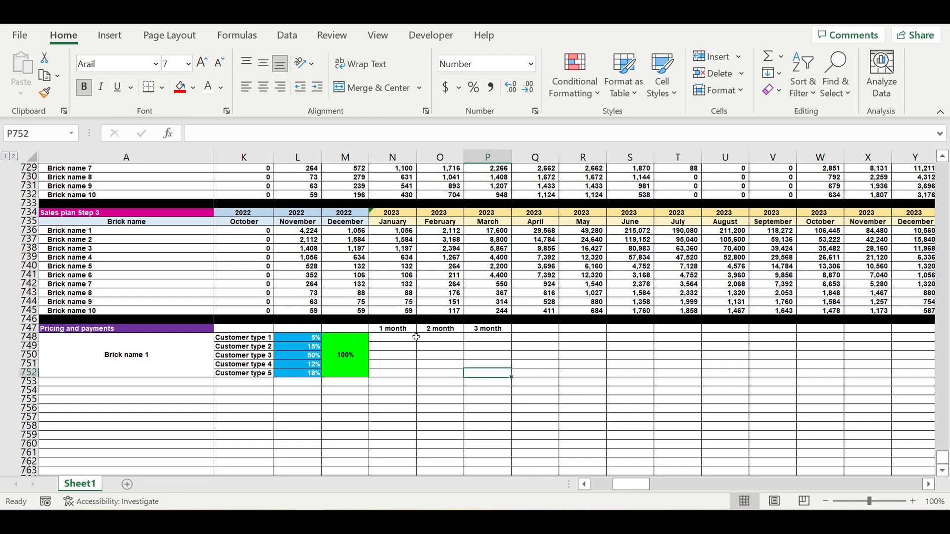
Enter the heading "Total % allocated" in M747 and widen column M to fit it
left_click(352, 330)
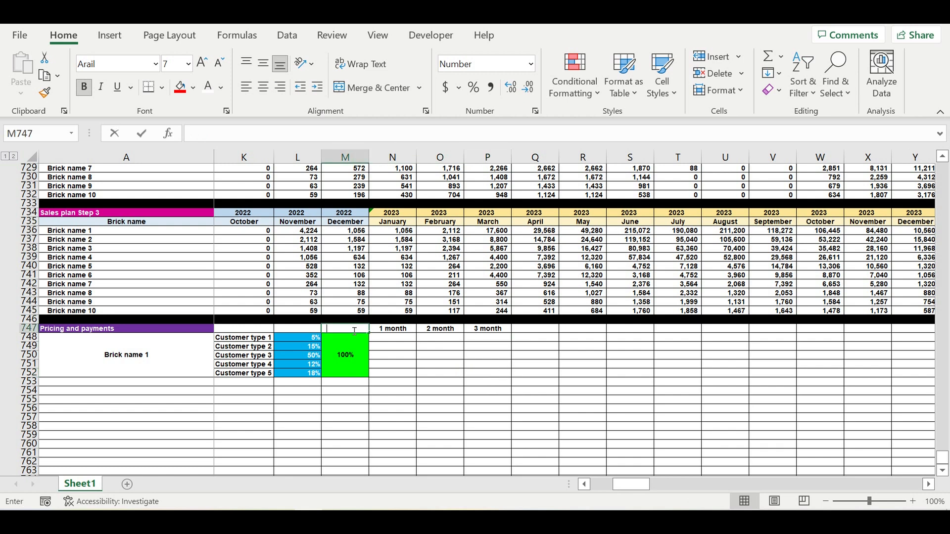
type("Total %")
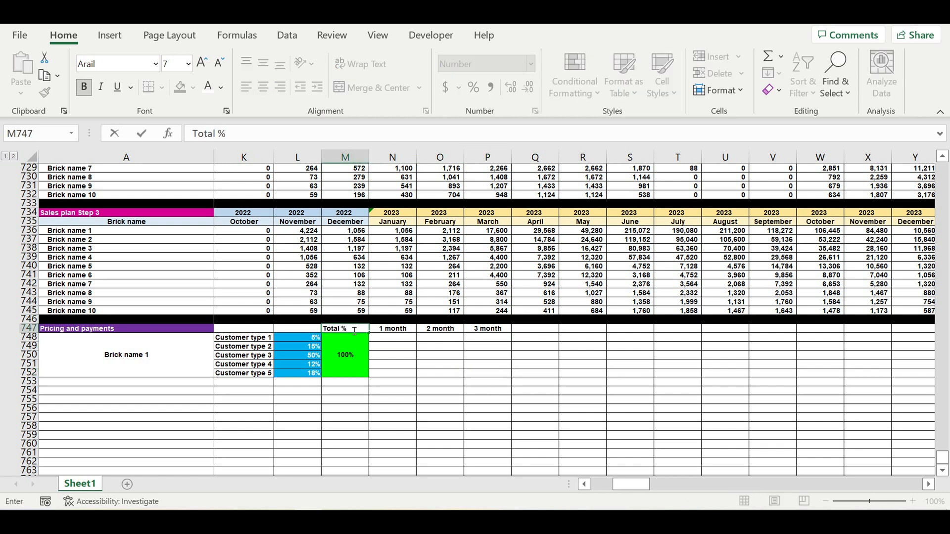
type(" allocated")
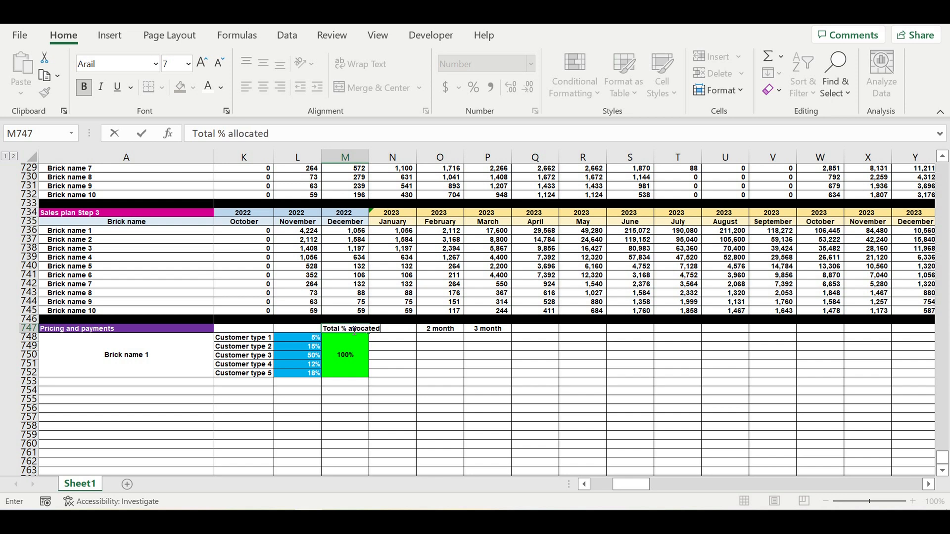
key("Return")
left_click_drag(374, 163, 381, 163)
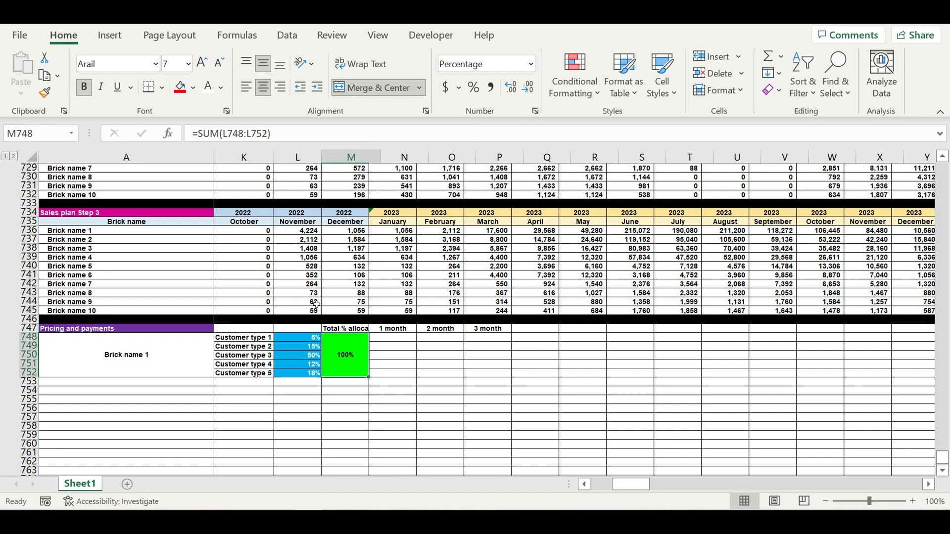
Enter the headings "% Allocation" in L747 and "Customer type" in K747
left_click(306, 332)
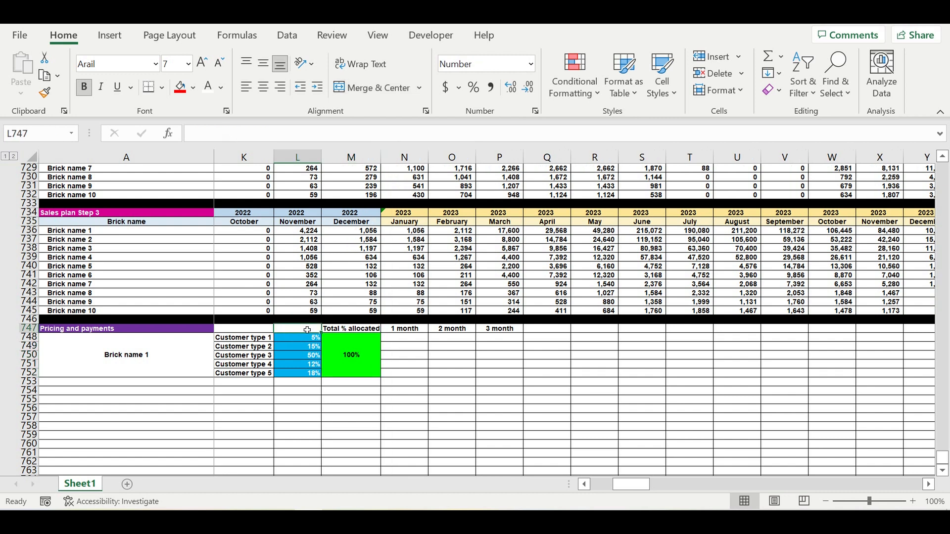
type("% Alloc")
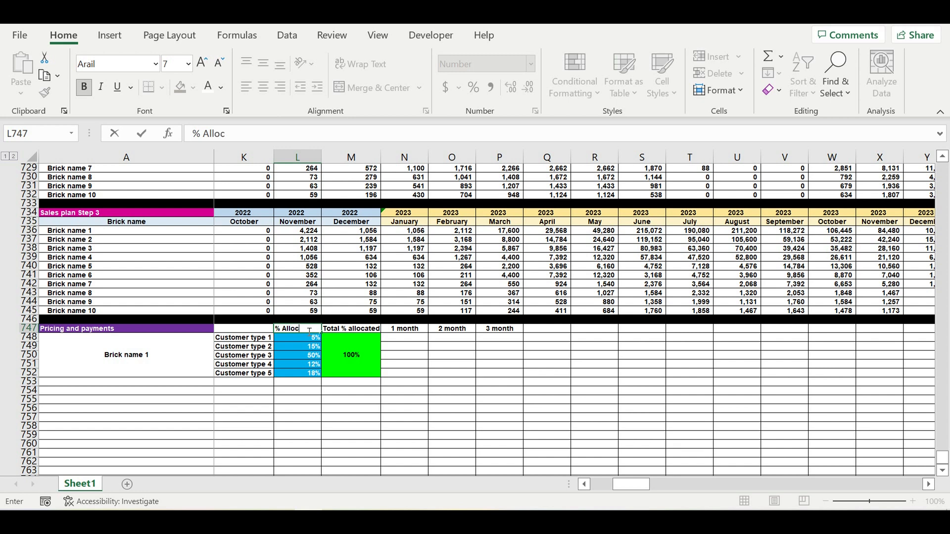
type("ation")
key("Return")
left_click(242, 333)
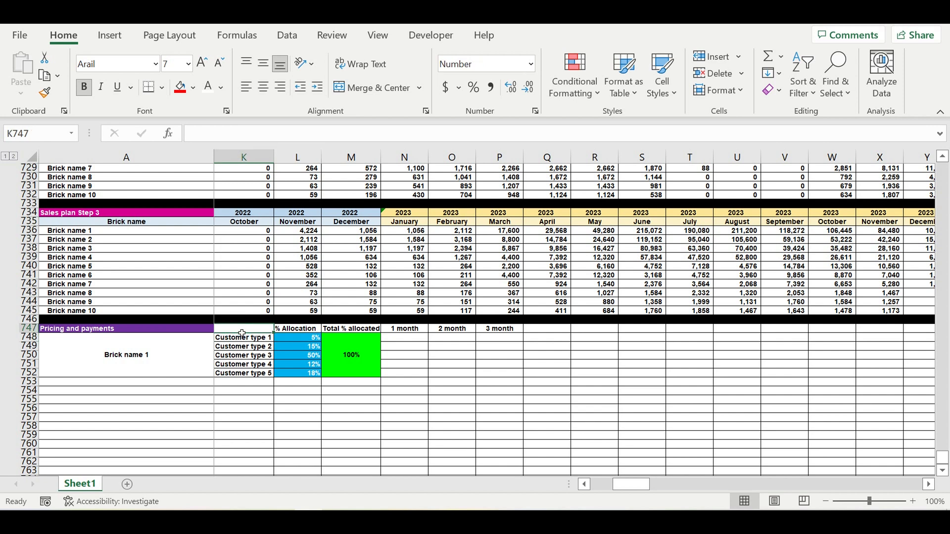
type("Customer type")
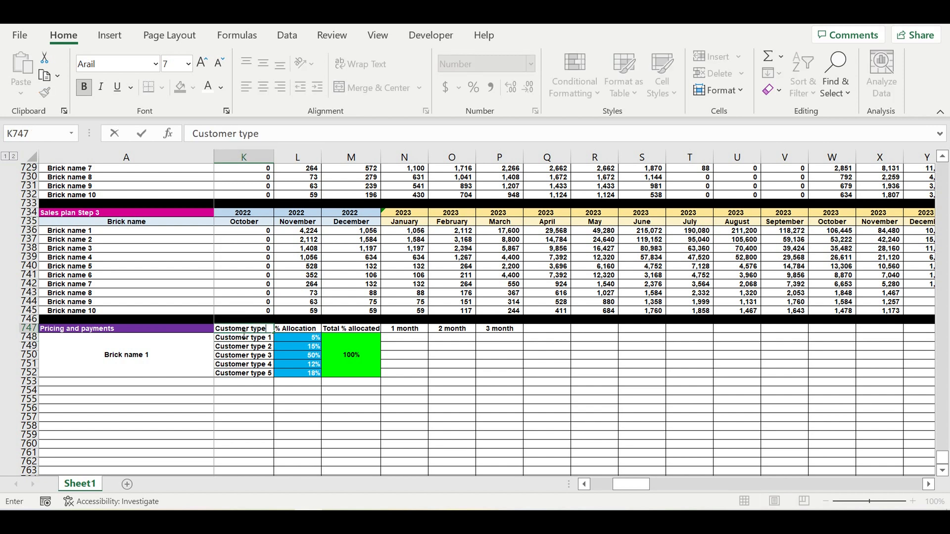
key("Return")
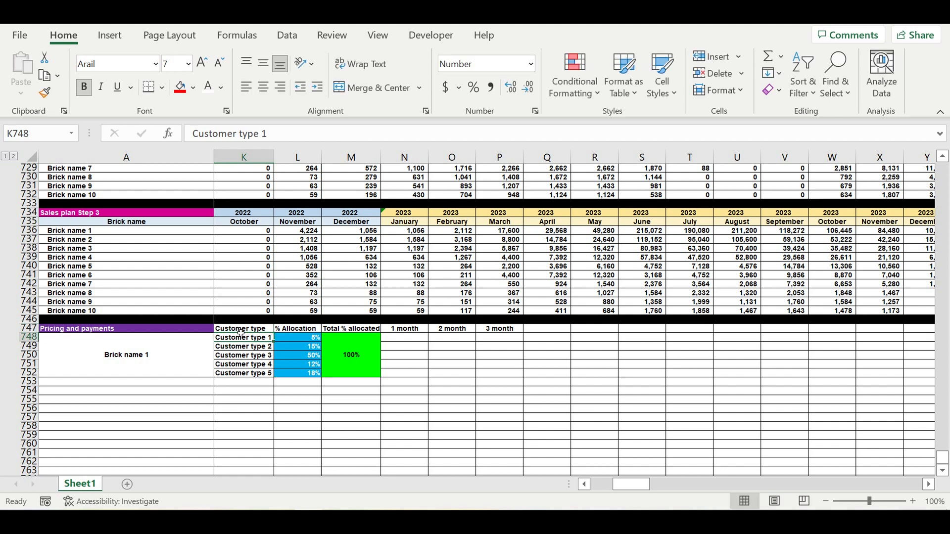
Insert a blank row above row 748 and fill the unshaded cell B748 into A748 to remove its purple colour
left_click(28, 338)
right_click(30, 337)
left_click(69, 193)
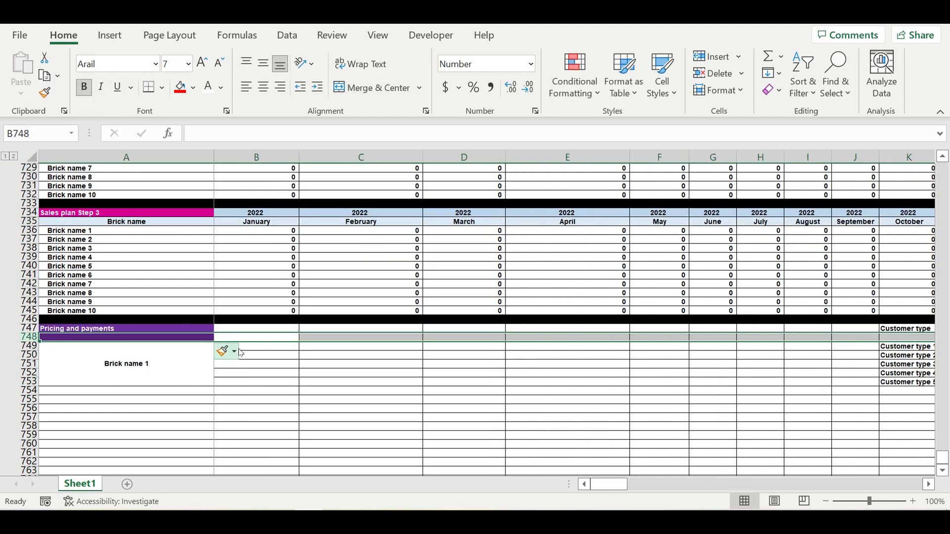
left_click(278, 337)
left_click_drag(303, 346, 208, 340)
left_click(379, 401)
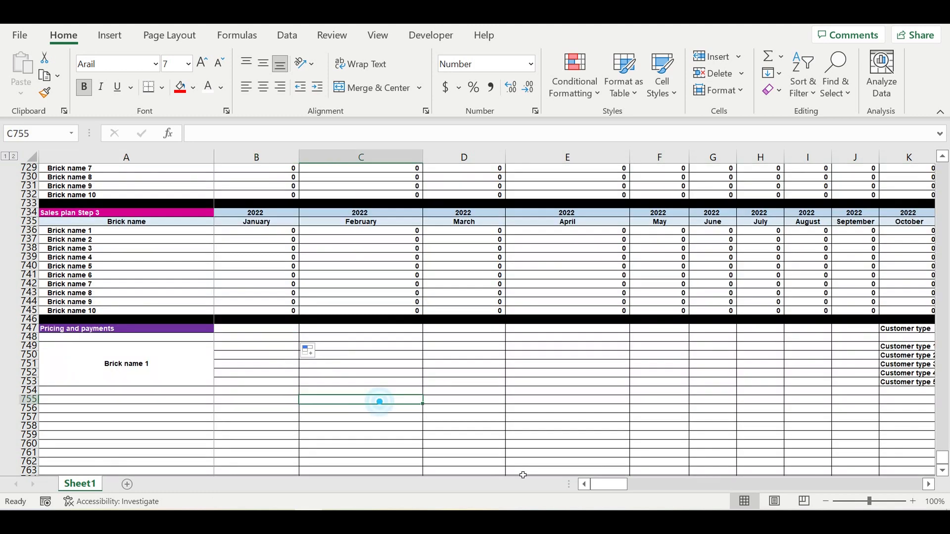
Move the customer allocation table K747:P753 so that it starts at B747
left_click_drag(607, 484, 626, 484)
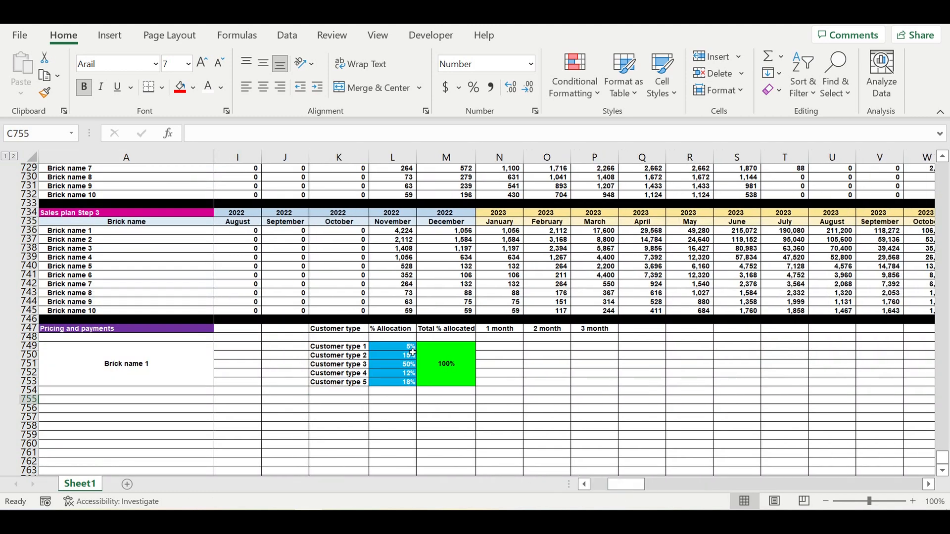
mouse_move(356, 333)
left_mouse_down()
mouse_move(349, 330)
mouse_move(586, 387)
left_mouse_up()
key("ctrl+c")
left_click_drag(626, 485, 511, 485)
left_click(239, 334)
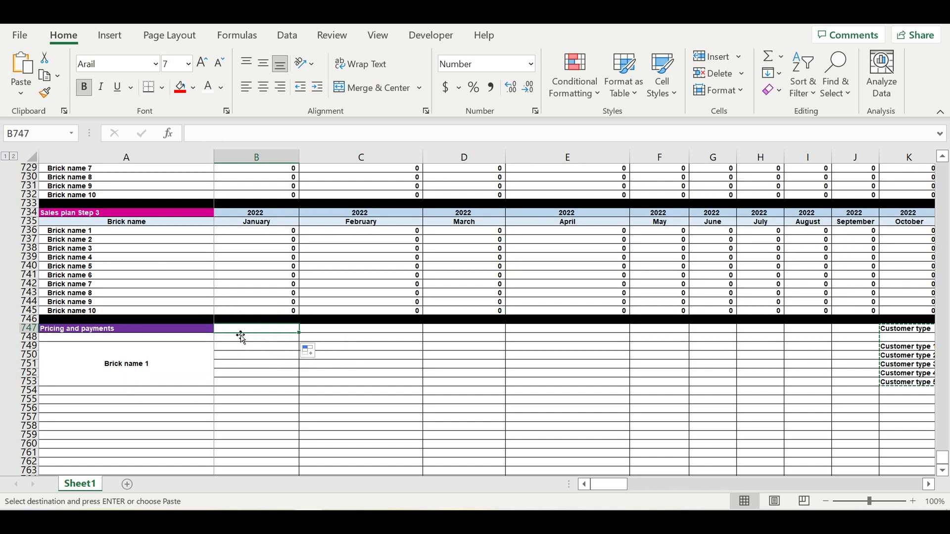
key("Return")
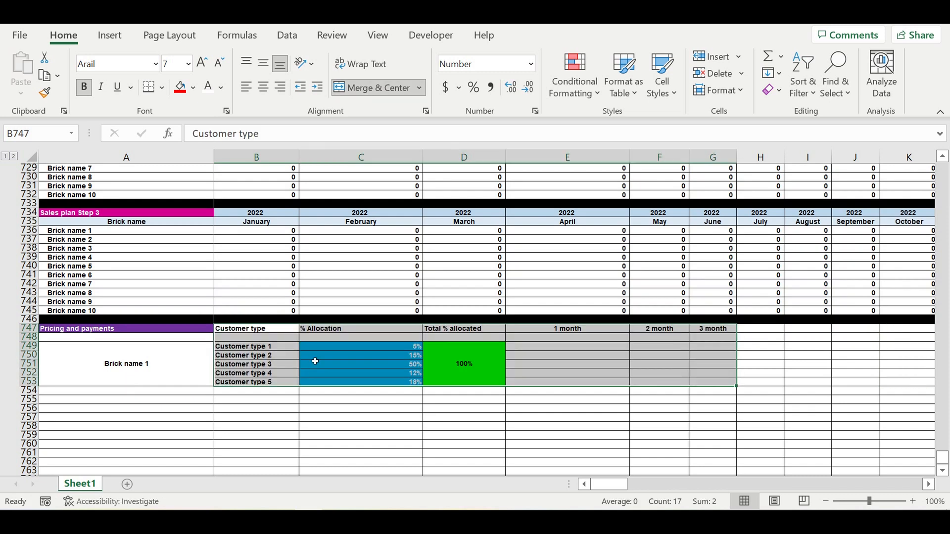
left_click(435, 432)
Move the table headings from B747:G747 down one row so that they start at B748
left_click_drag(286, 331, 711, 333)
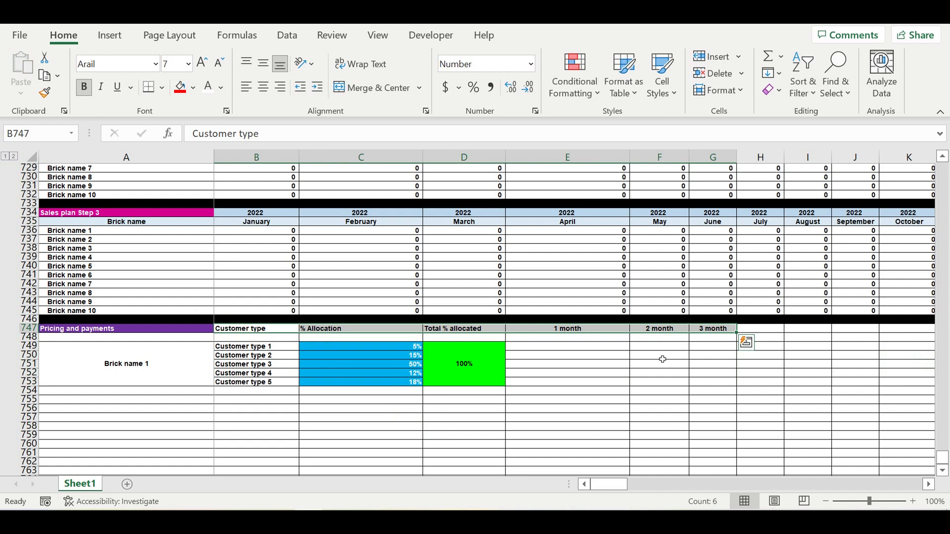
key("ctrl+c")
left_click(247, 342)
key("Escape")
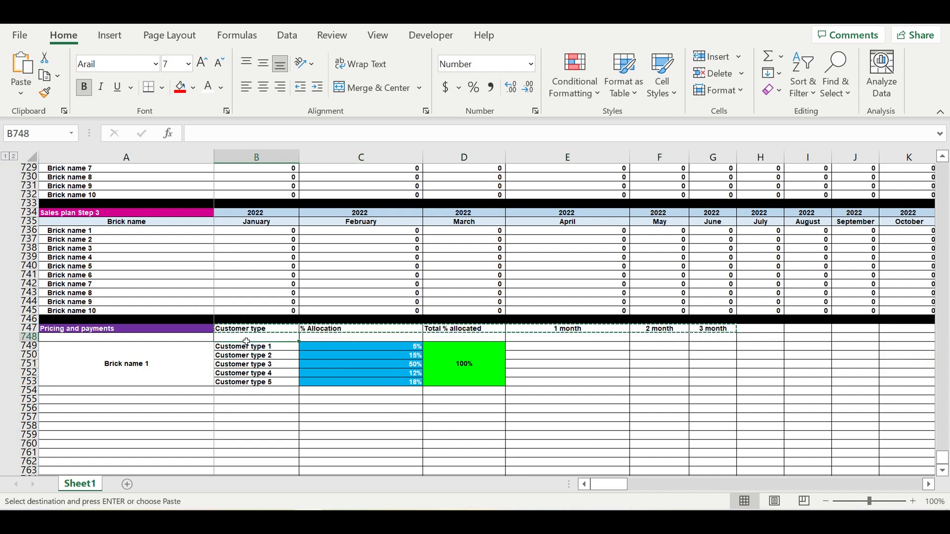
key("shift+Right")
key("shift+Right")
key("shift+Right")
key("shift+Right")
key("shift+Right")
key("ctrl+v")
left_click(514, 420)
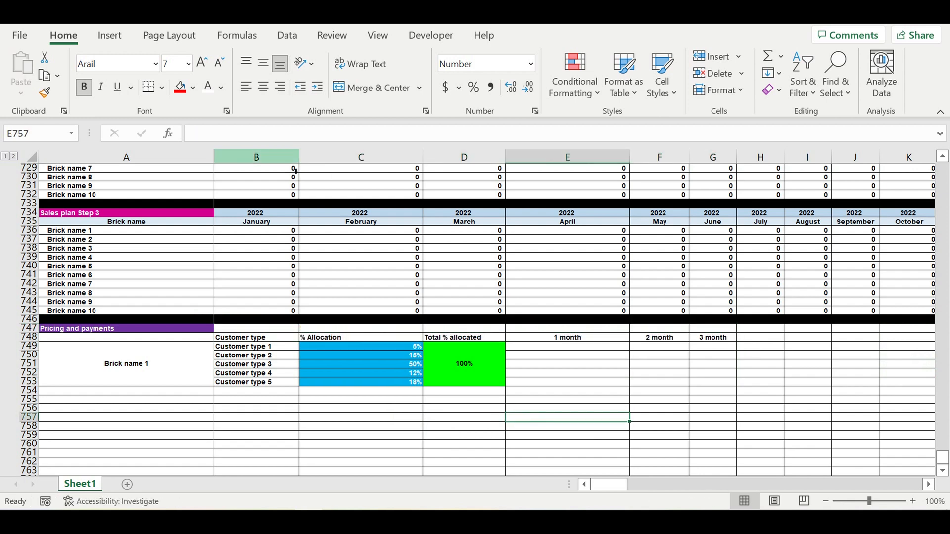
Narrow columns B, C and D to fit the customer type, allocation and total headings
left_click_drag(300, 163, 284, 169)
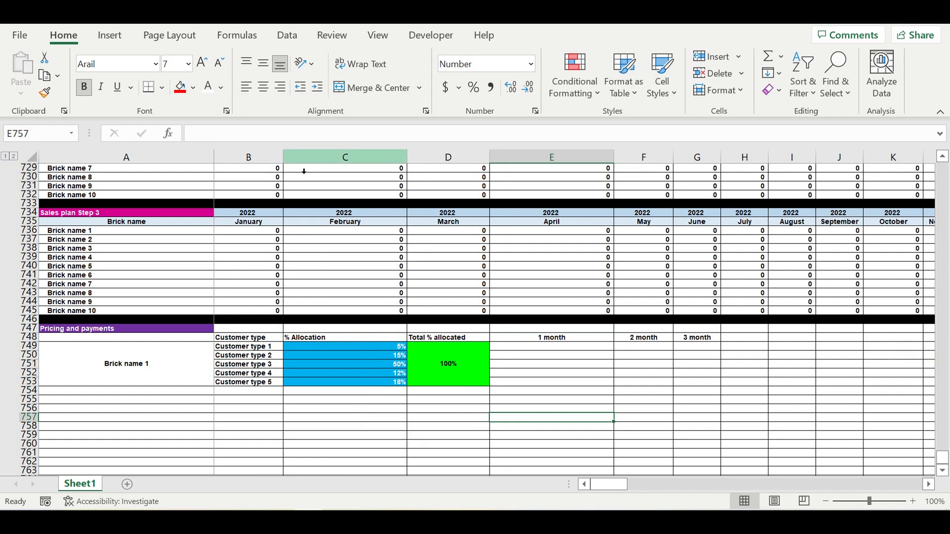
left_click(377, 340)
left_click_drag(409, 166, 341, 194)
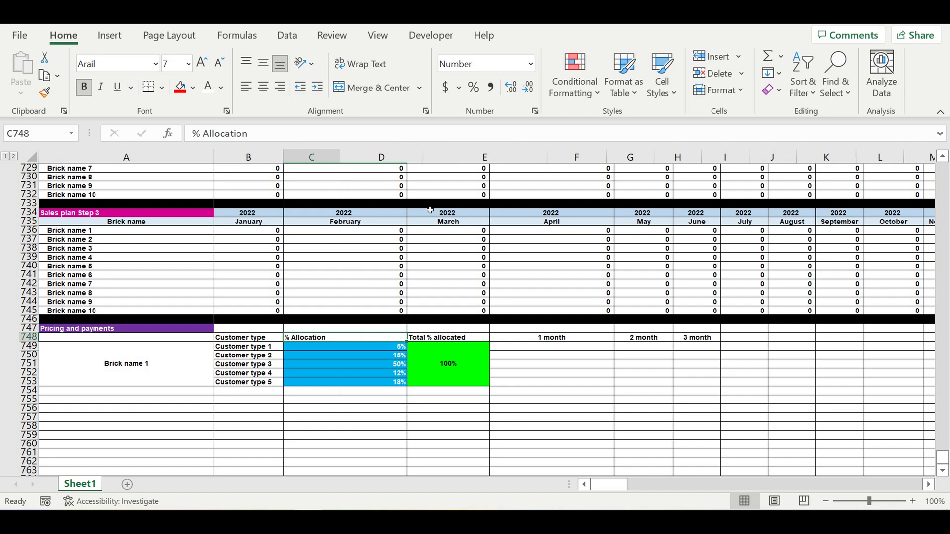
left_click(410, 340)
left_click_drag(424, 159, 403, 173)
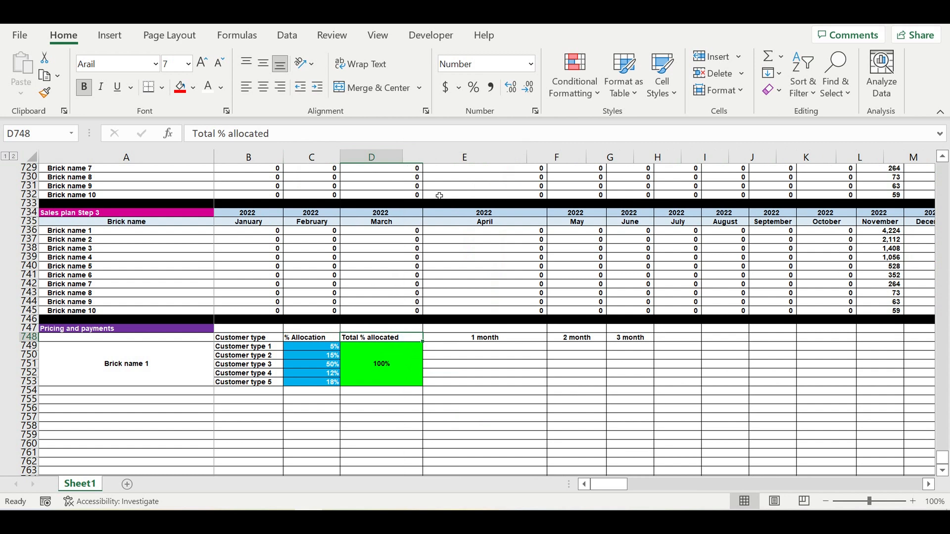
Enter the heading "Brick name" in A748 above the merged brick cell
left_click(192, 332)
left_click(144, 371)
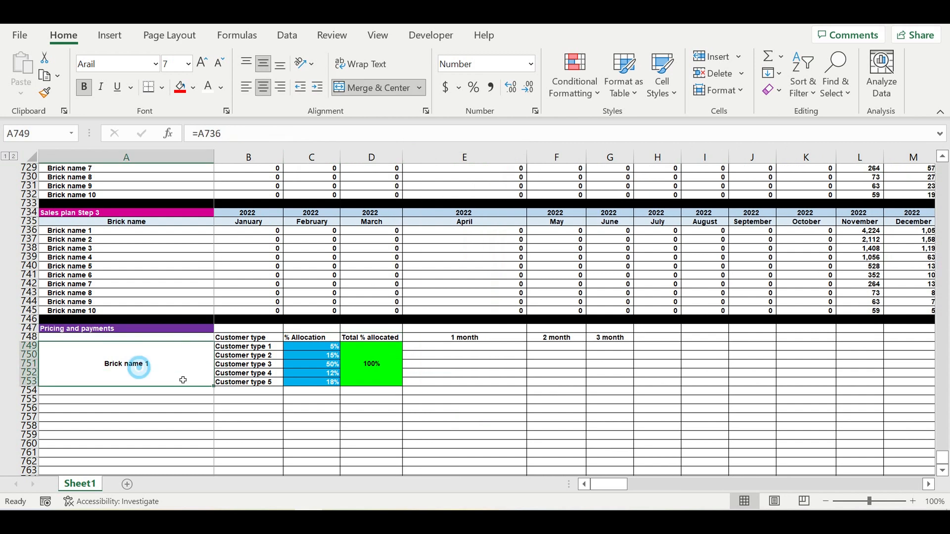
left_click(196, 338)
type("Brick name 1")
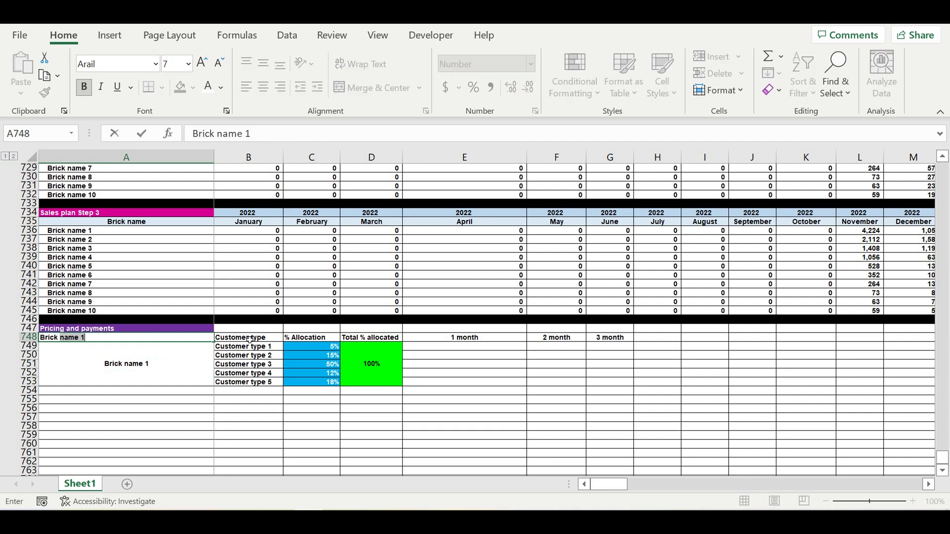
key("BackSpace")
key("BackSpace")
key("BackSpace")
key("BackSpace")
type("eme 1")
key("BackSpace")
key("BackSpace")
left_click(446, 381)
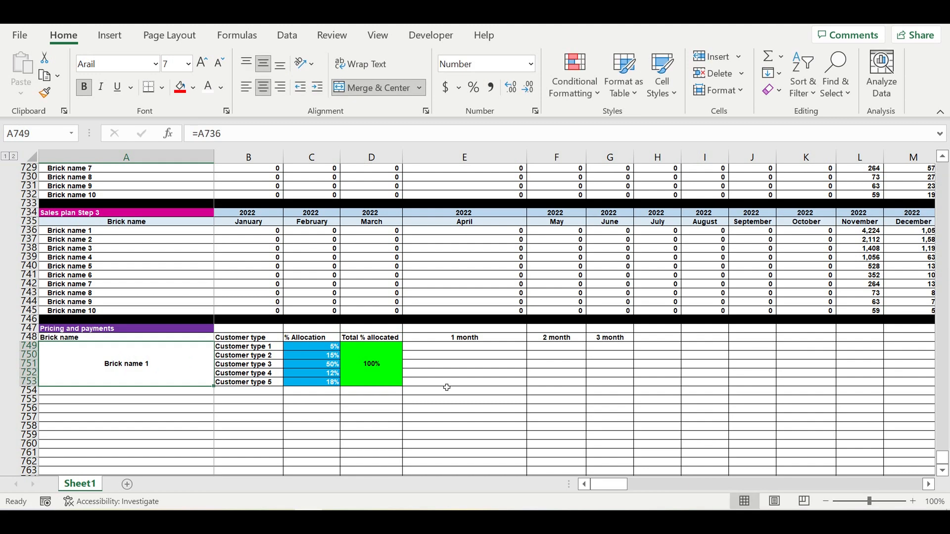
Centre the headings in A748:G748 and fill them with light blue
left_click_drag(611, 339, 198, 339)
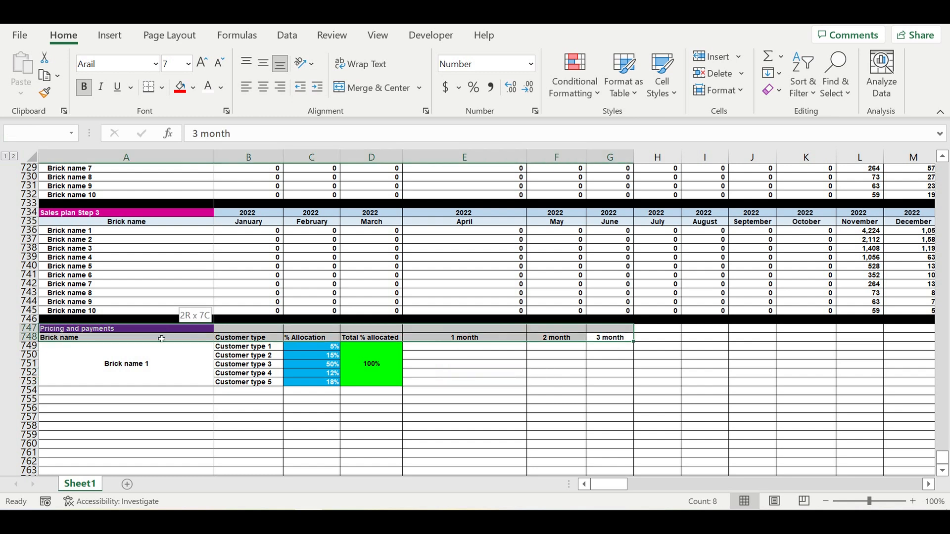
left_click(263, 88)
left_click(263, 88)
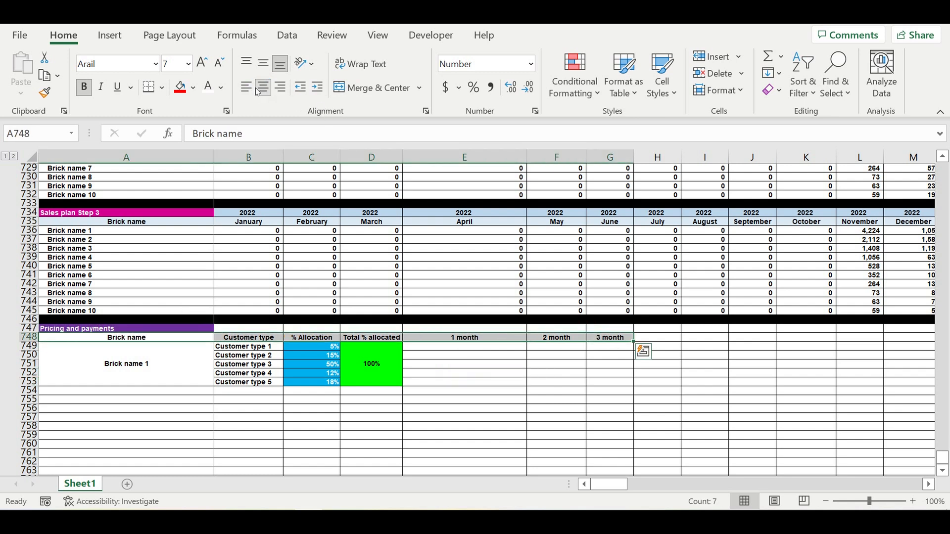
left_click(193, 88)
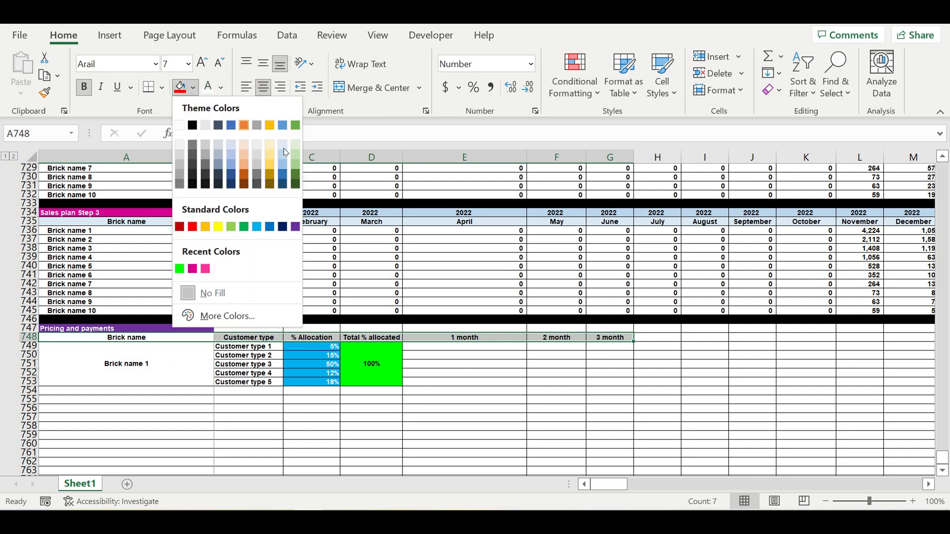
left_click(284, 148)
left_click(474, 402)
left_click(499, 391)
left_click(512, 369)
left_click(519, 348)
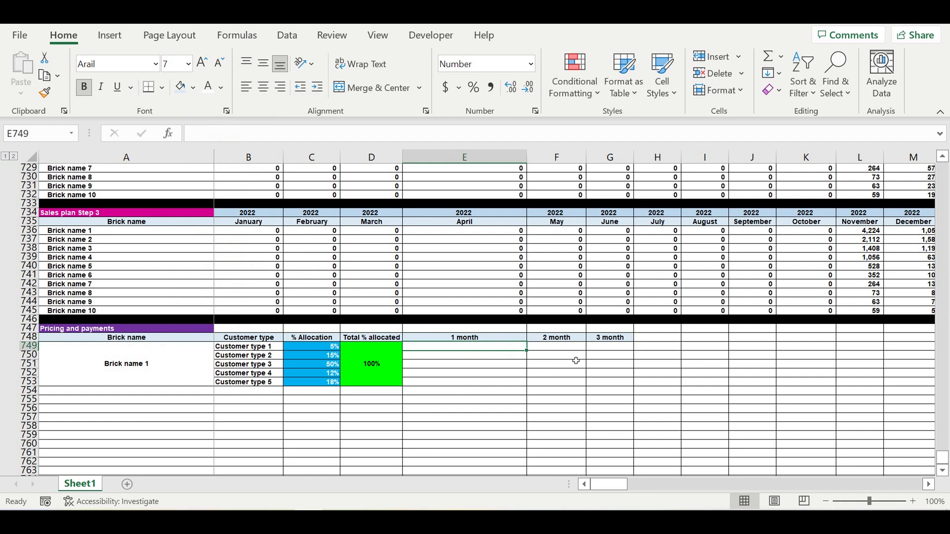
left_click(479, 375)
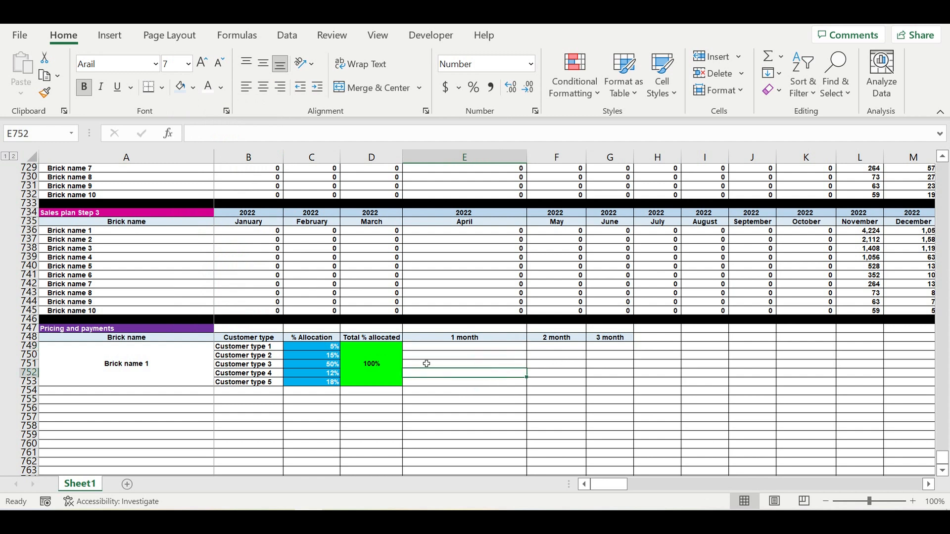
left_click(437, 351)
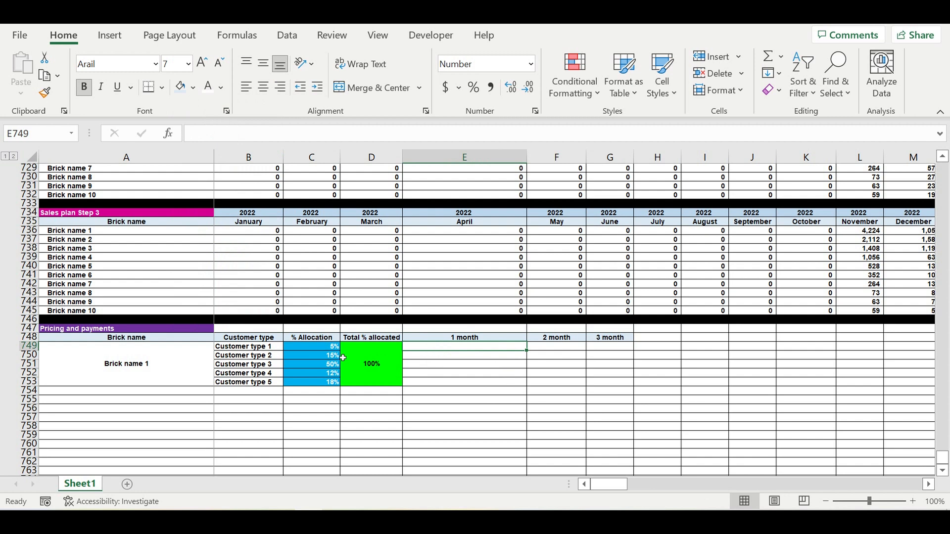
left_click_drag(241, 347, 245, 384)
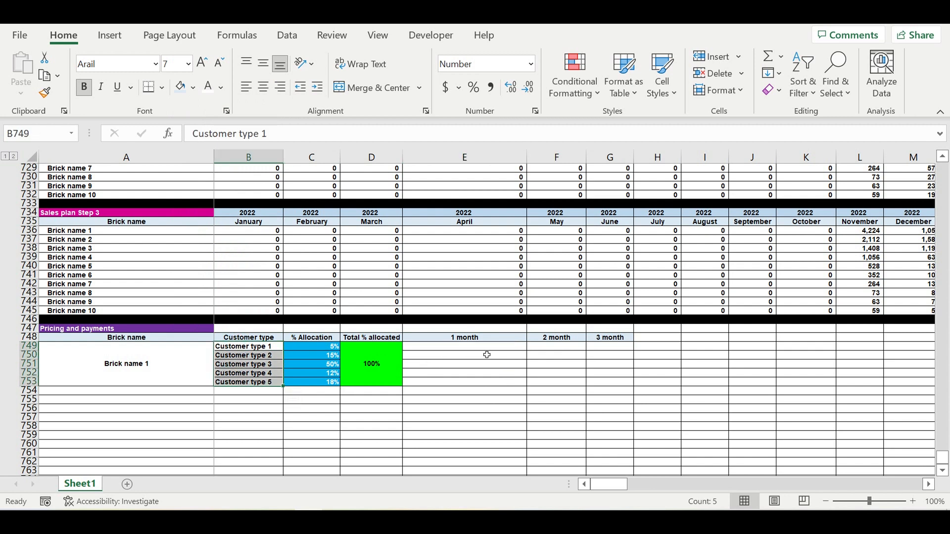
left_click(449, 351)
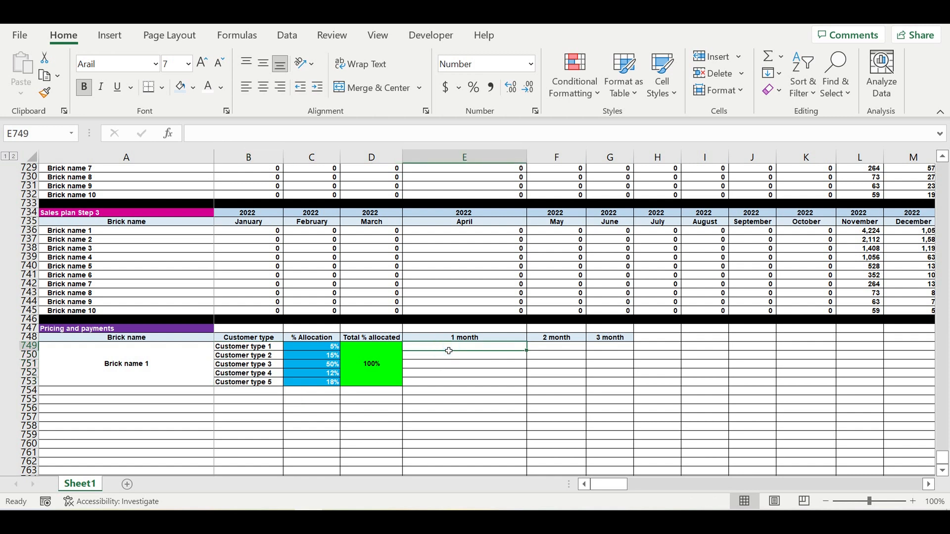
Fill the monthly payment cells E749:G753 with bright blue and format them as percentages
left_click_drag(449, 351, 604, 384)
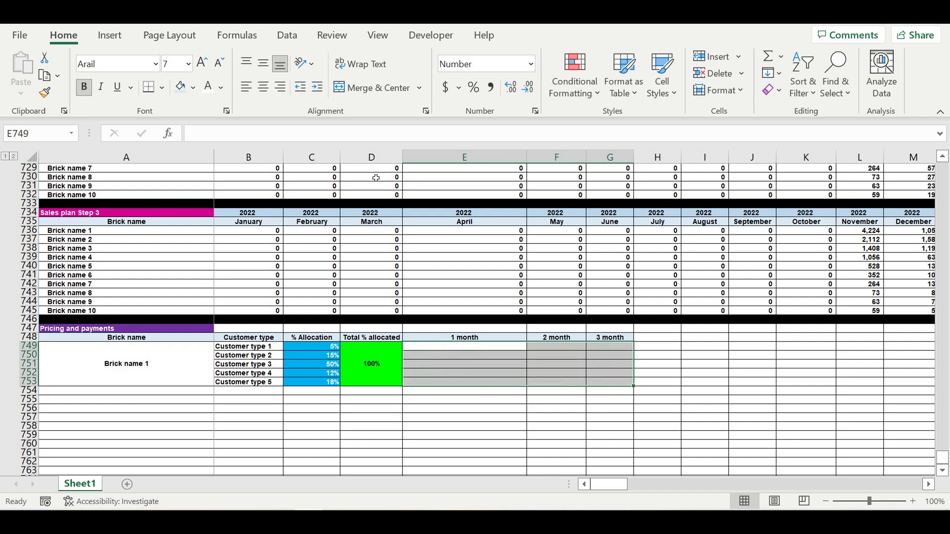
left_click(195, 89)
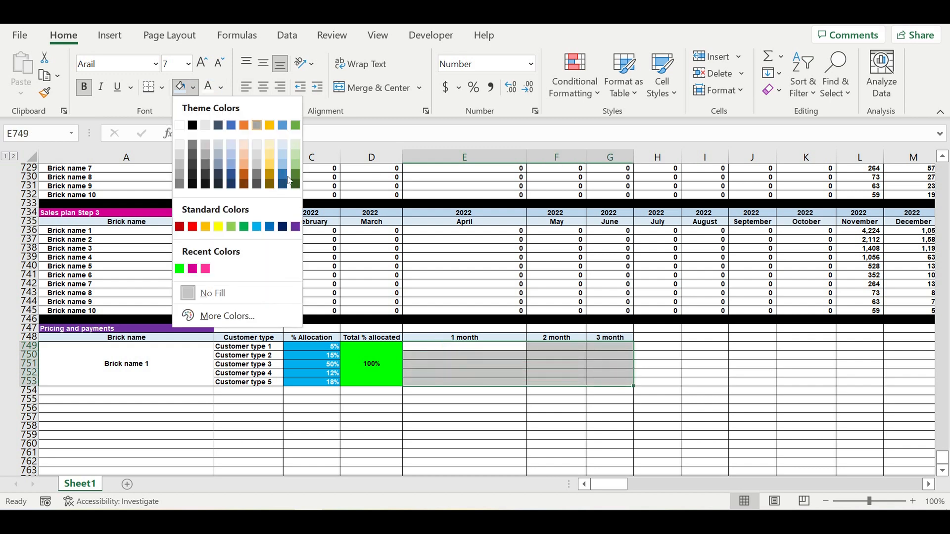
left_click(260, 226)
left_click(477, 92)
left_click(691, 376)
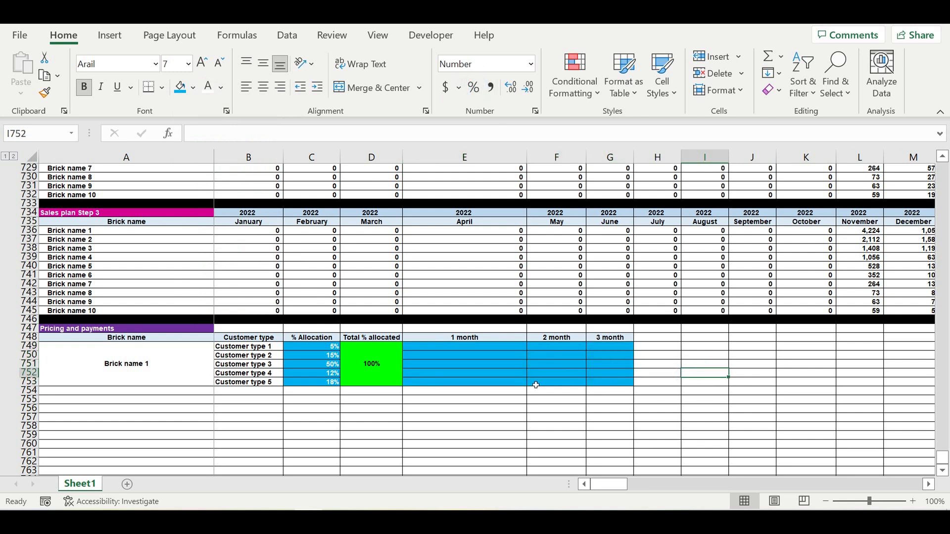
Enter the payment split for Customer type 1: 100% for 1 month, 0% for 2 month and 0% for 3 month
left_click(515, 409)
left_click(471, 349)
left_click(248, 349)
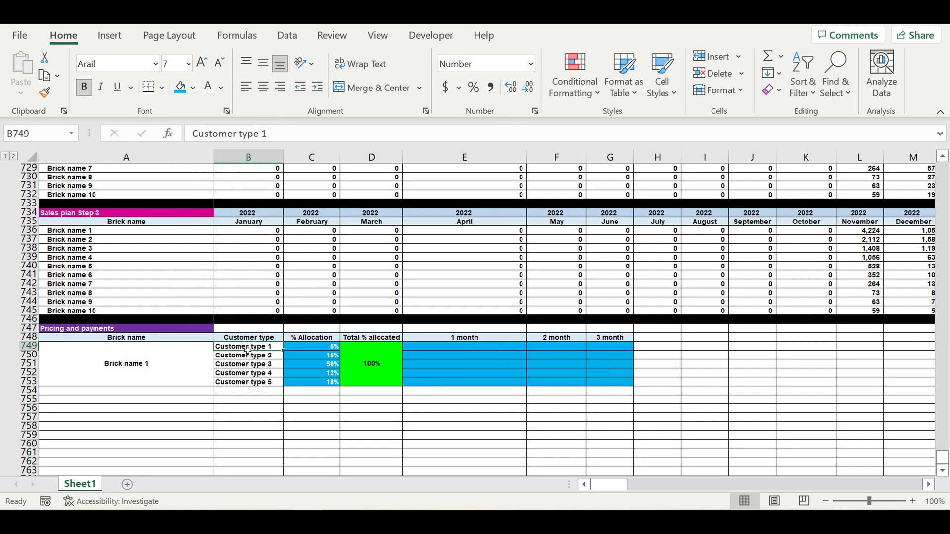
left_click(470, 349)
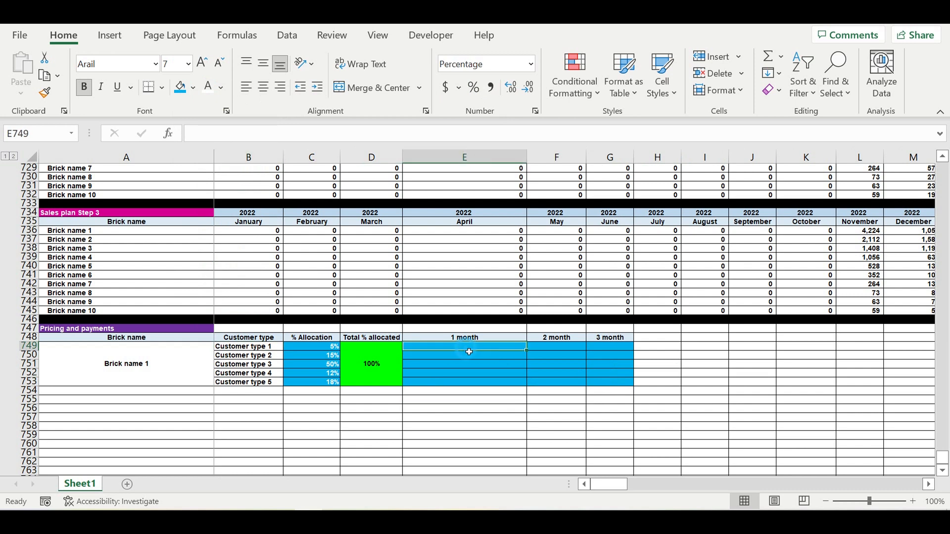
type("100")
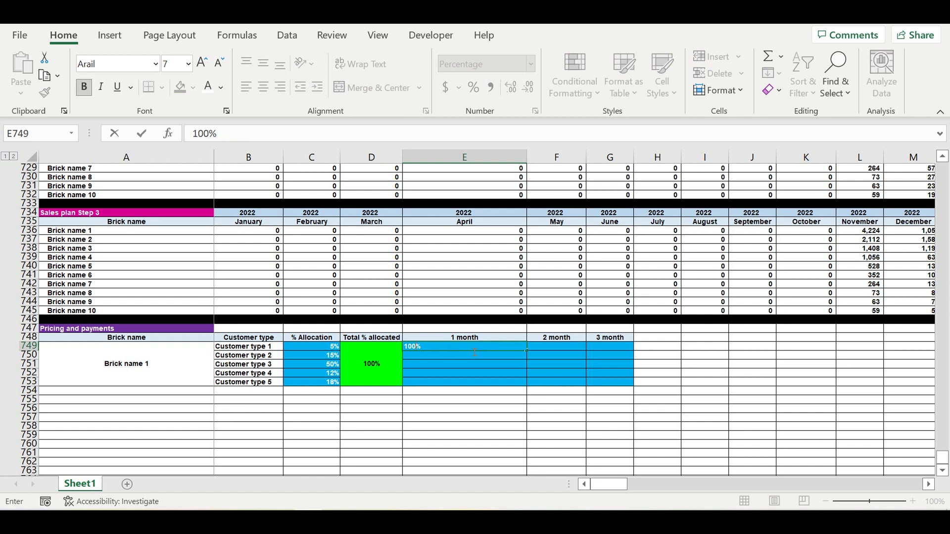
key("Return")
left_click(507, 365)
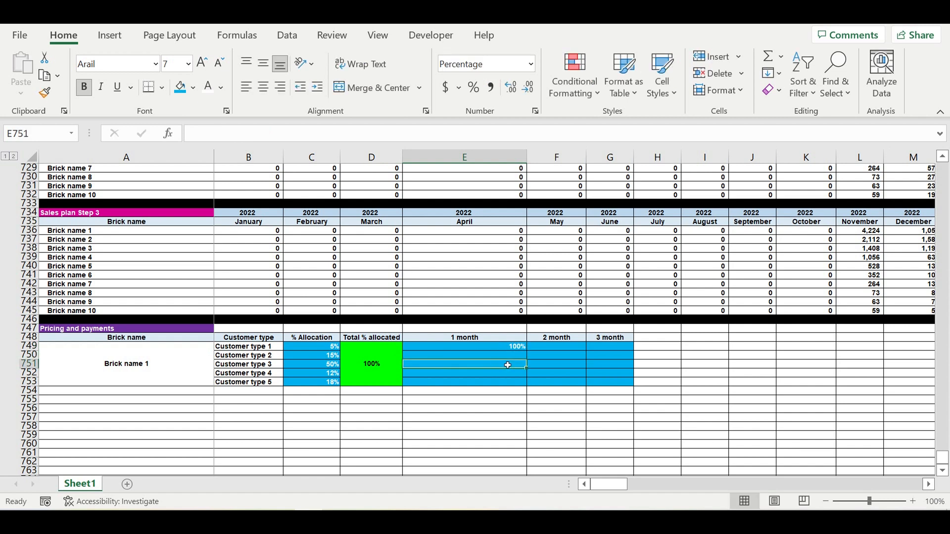
left_click(511, 350)
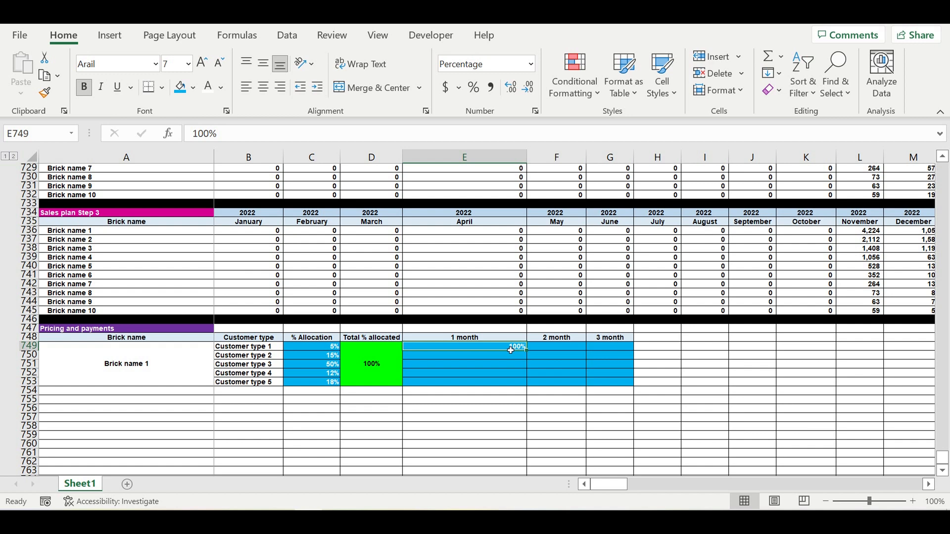
left_click(566, 350)
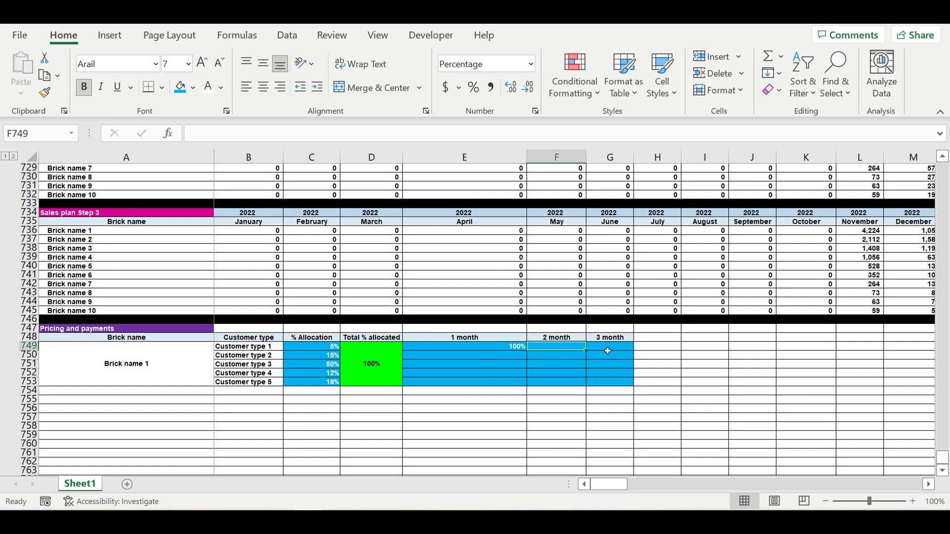
type("0")
left_click(609, 352)
type("0")
left_click(619, 367)
Enter the payment split for Customer type 2: 50% for 1 month, 50% for 2 month and 0% for 3 month
left_click(498, 361)
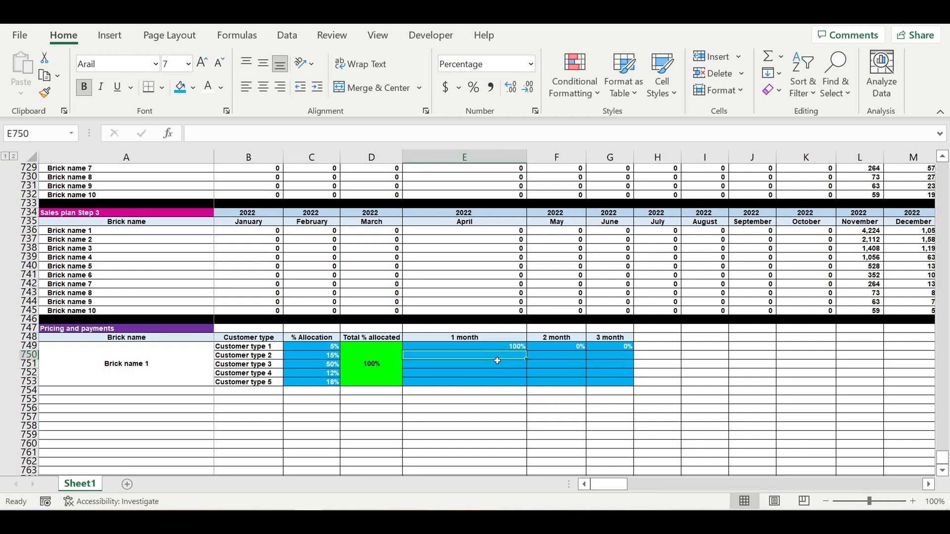
type("50")
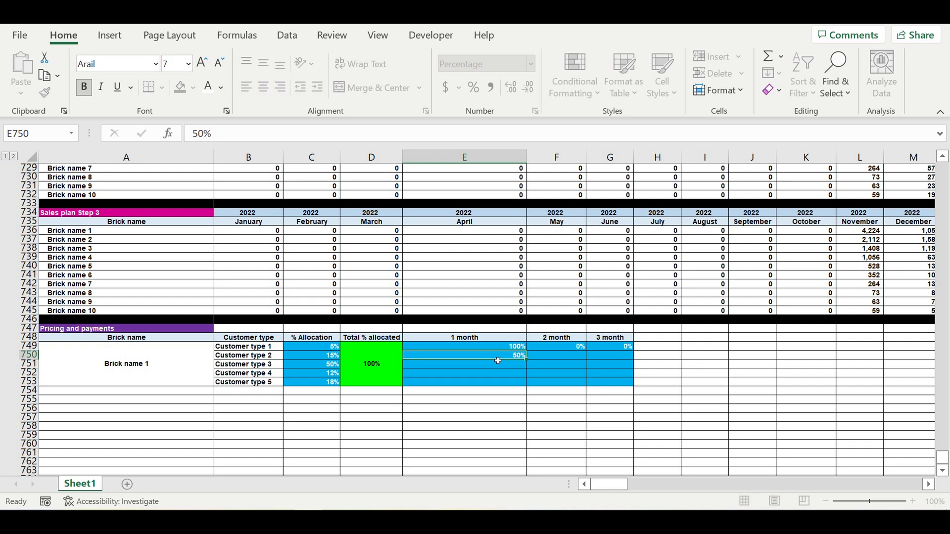
key("Return")
left_click(506, 358)
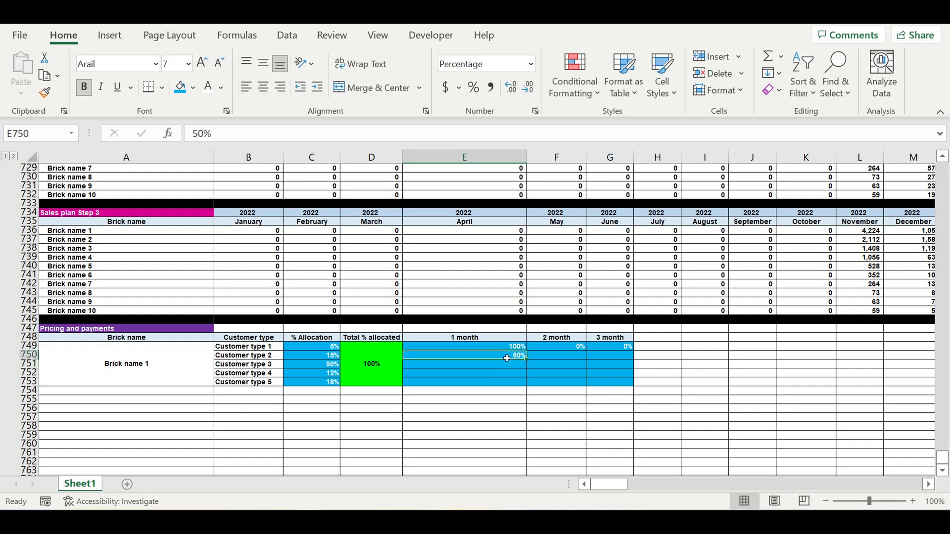
left_click(570, 357)
type("50")
key("Return")
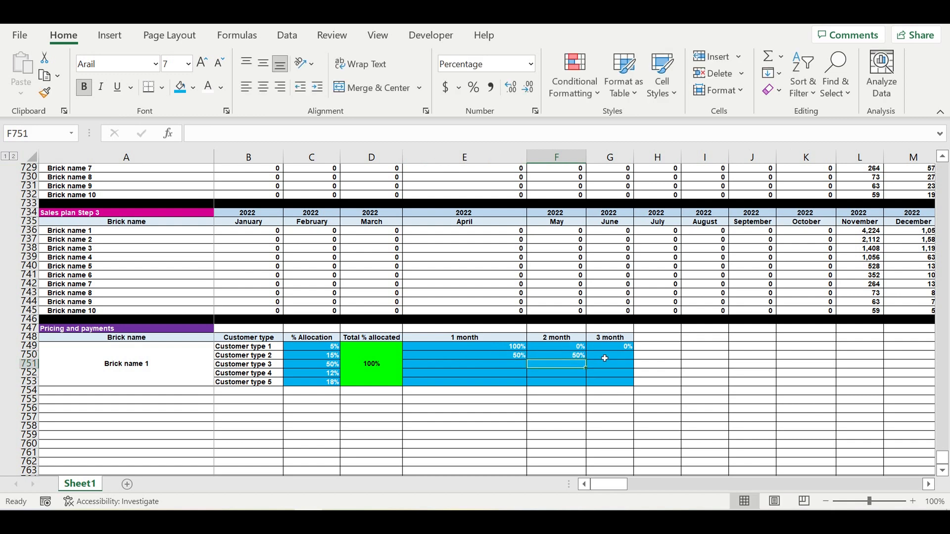
left_click(605, 358)
type("0")
key("Return")
left_click(565, 389)
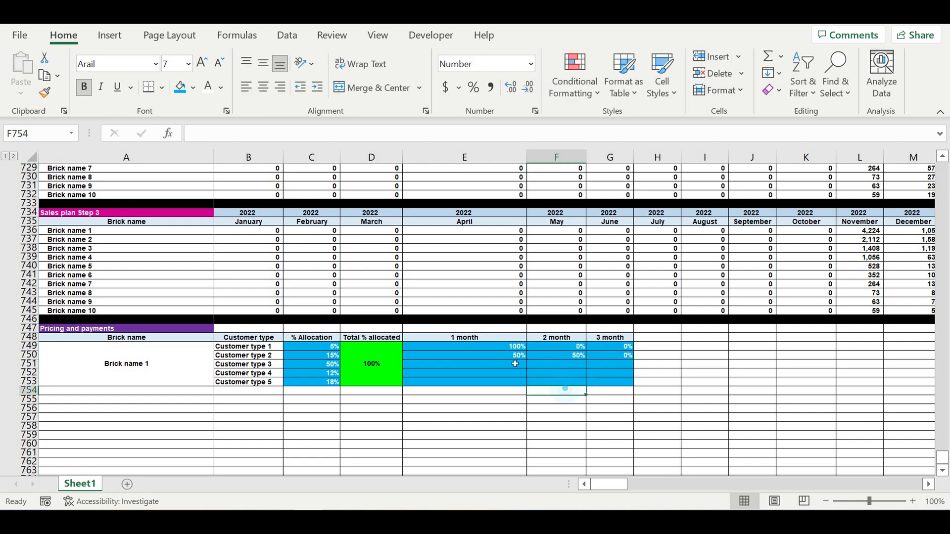
Enter 0% for 1 month and 100% for 2 month in the Customer type 3 row
left_click(502, 364)
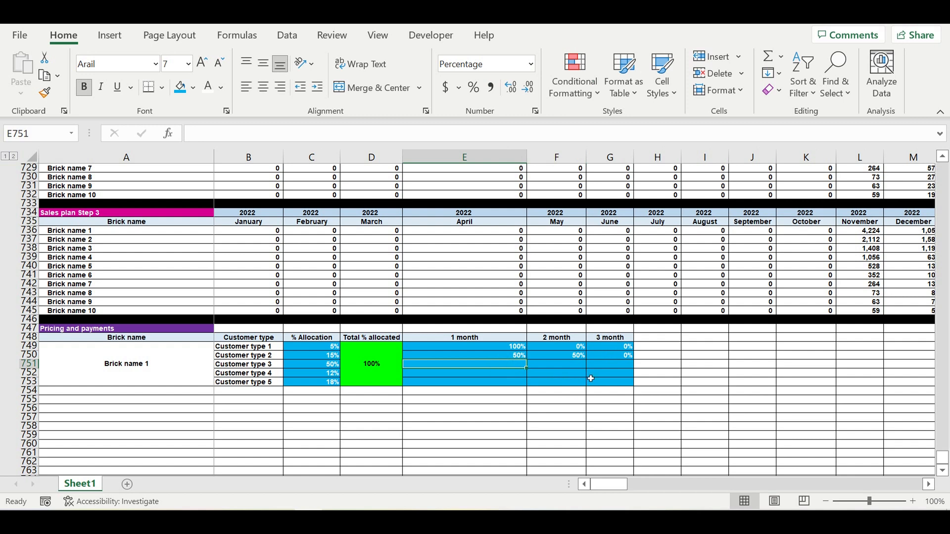
type("0")
key("Return")
left_click(560, 368)
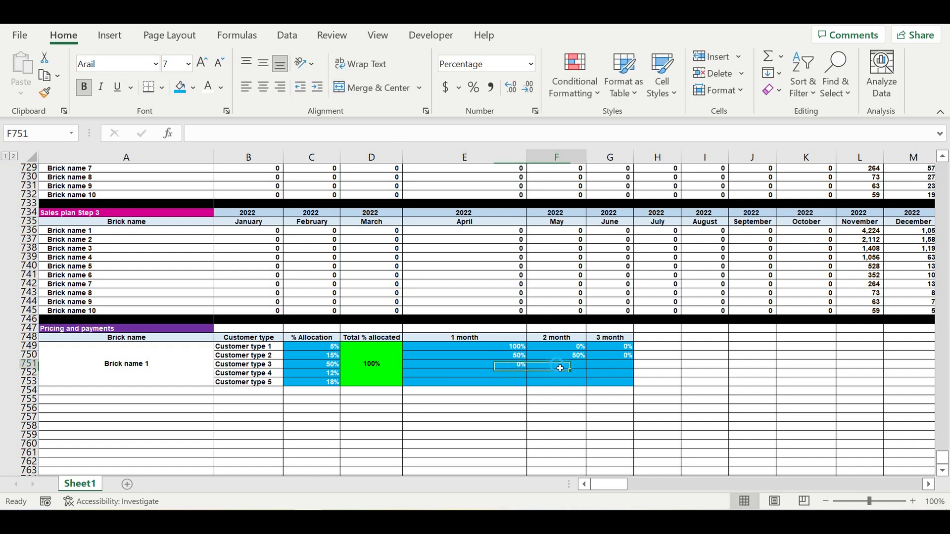
type("100")
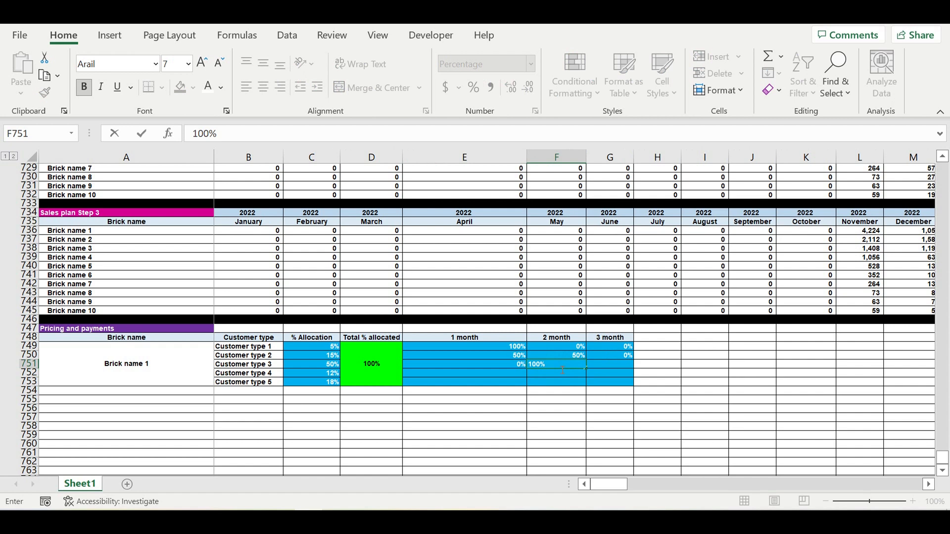
key("Return")
left_click(561, 366)
left_click(504, 367)
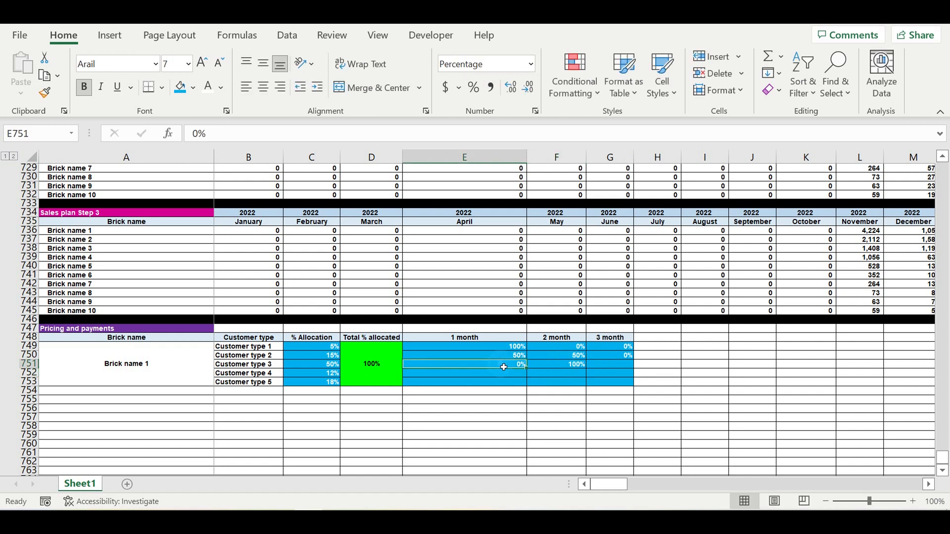
Enter 0% for 3 month in the Customer type 3 row
left_click(625, 368)
type("0")
key("Return")
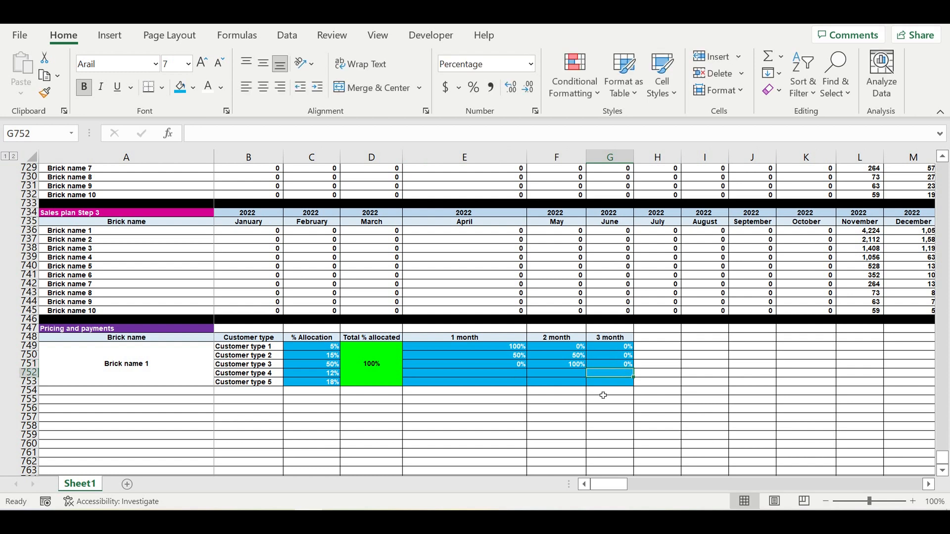
Enter the payment split for Customer type 4: 20% for 1 month, 50% for 2 month and 30% for 3 month
left_click(510, 377)
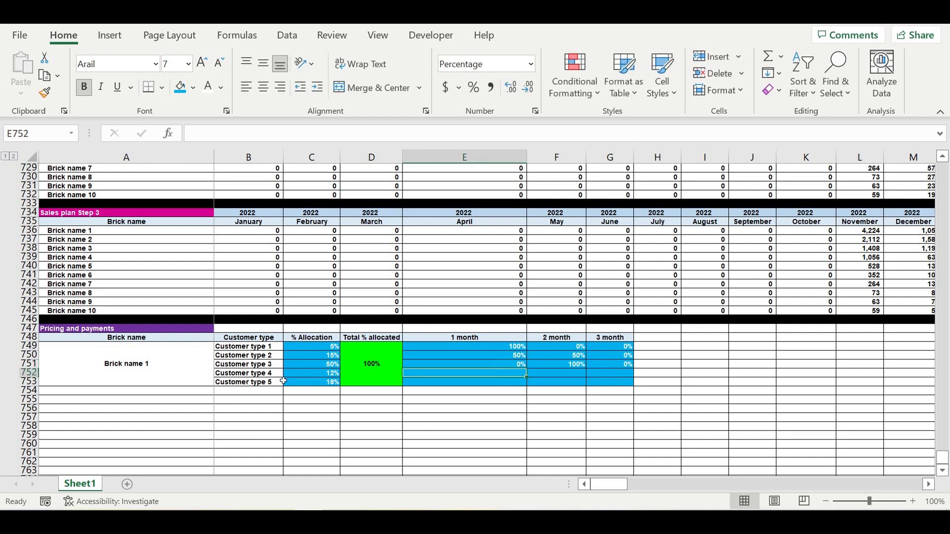
type("20")
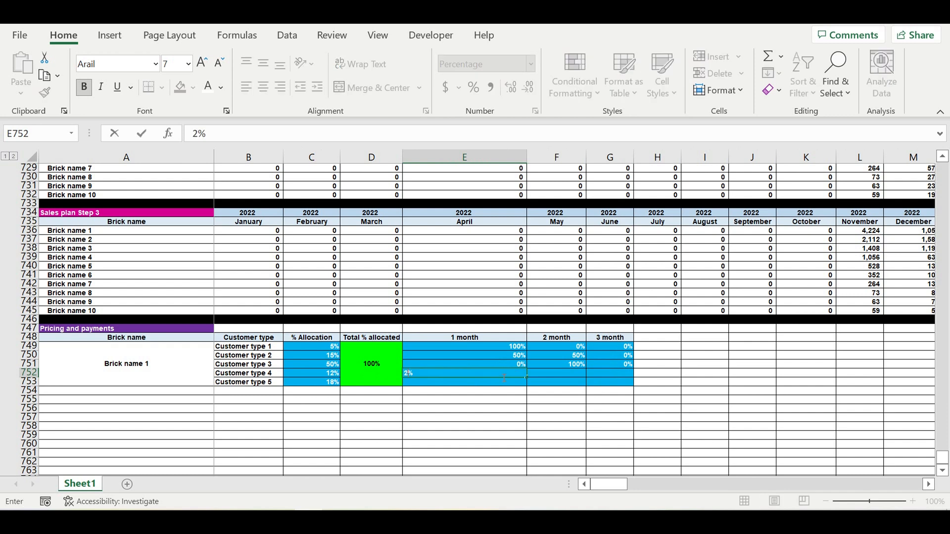
key("Return")
left_click(557, 378)
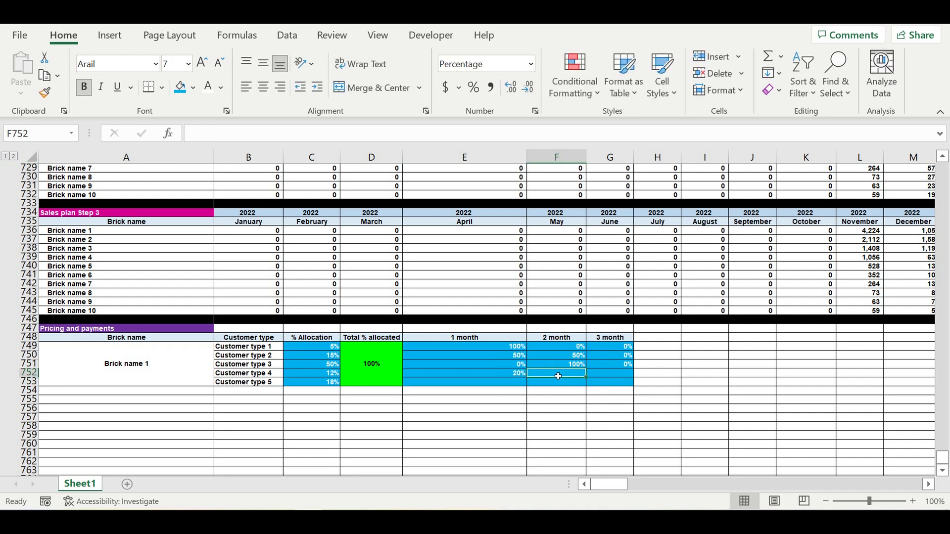
type("50")
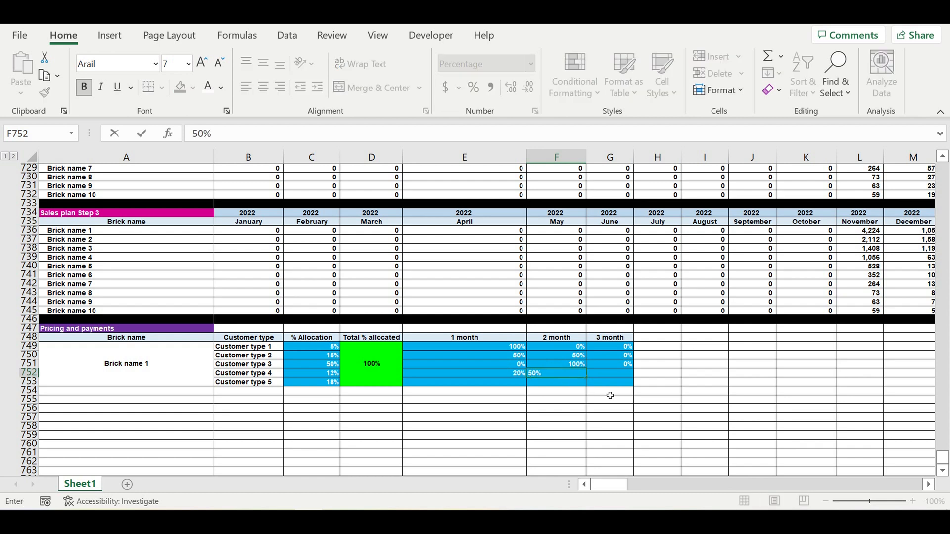
key("Return")
left_click(616, 376)
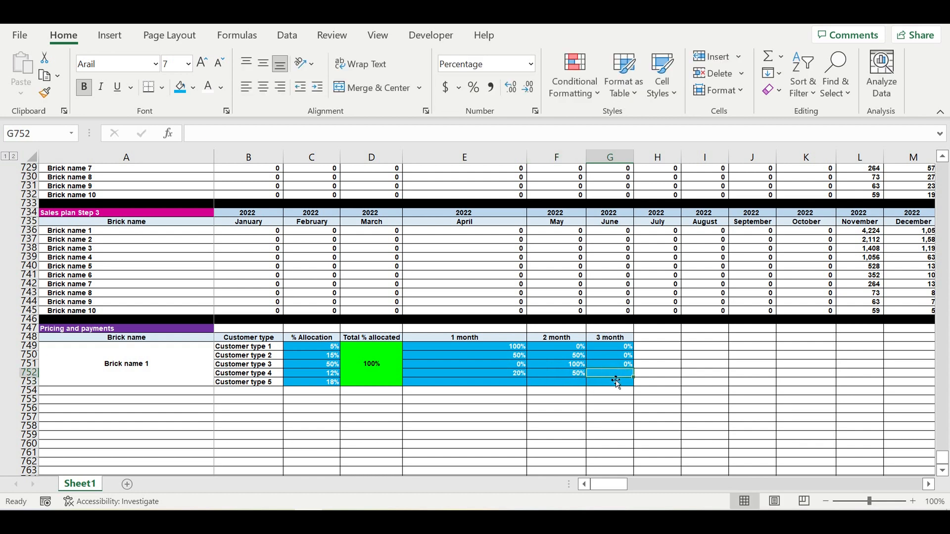
type("30")
key("Return")
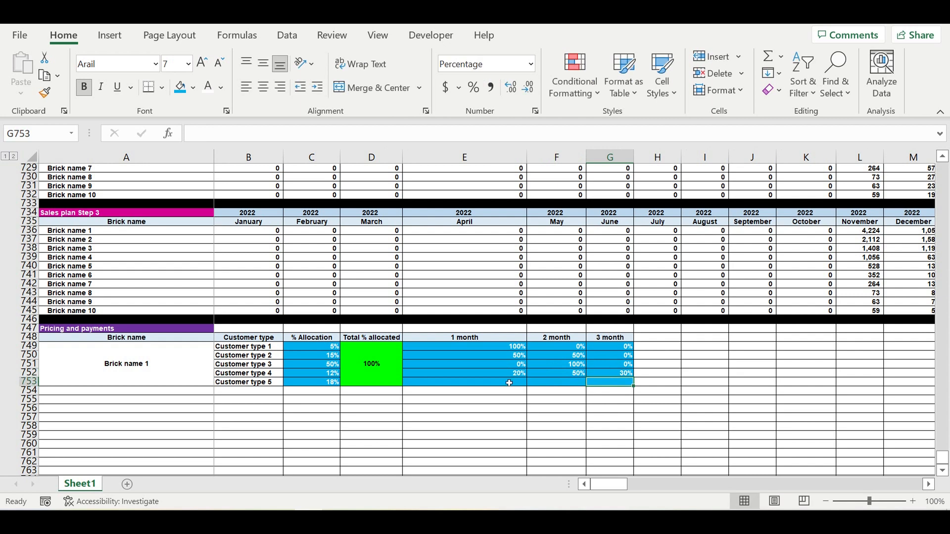
Enter the payment split for Customer type 5: 5% for 1 month, 5% for 2 month and 90% for 3 month
left_click(510, 383)
type("5")
left_click(567, 386)
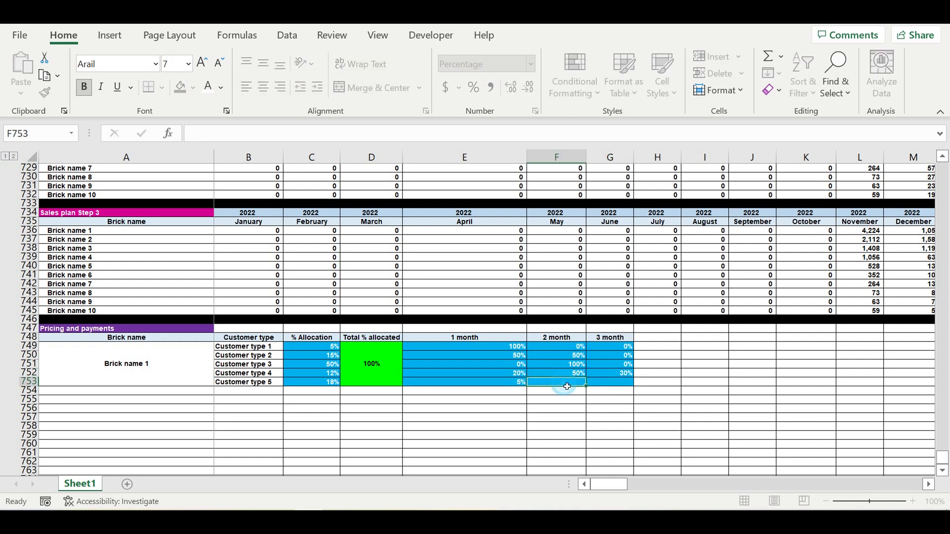
type("5")
left_click(613, 386)
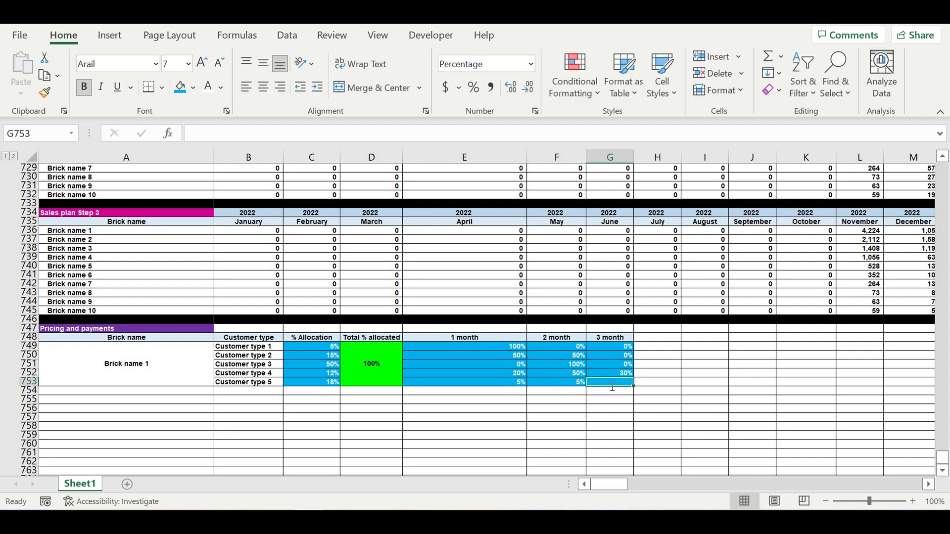
type("90")
left_click(671, 386)
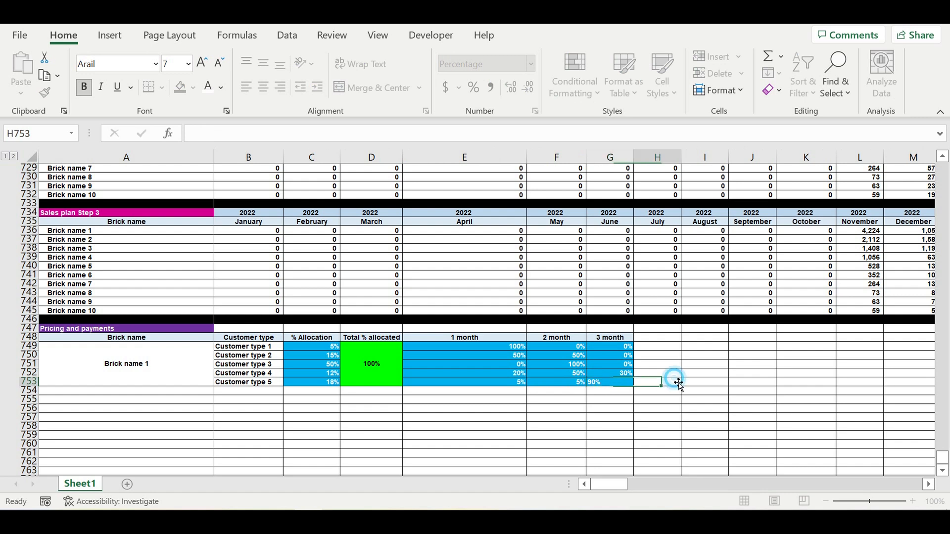
left_click(669, 366)
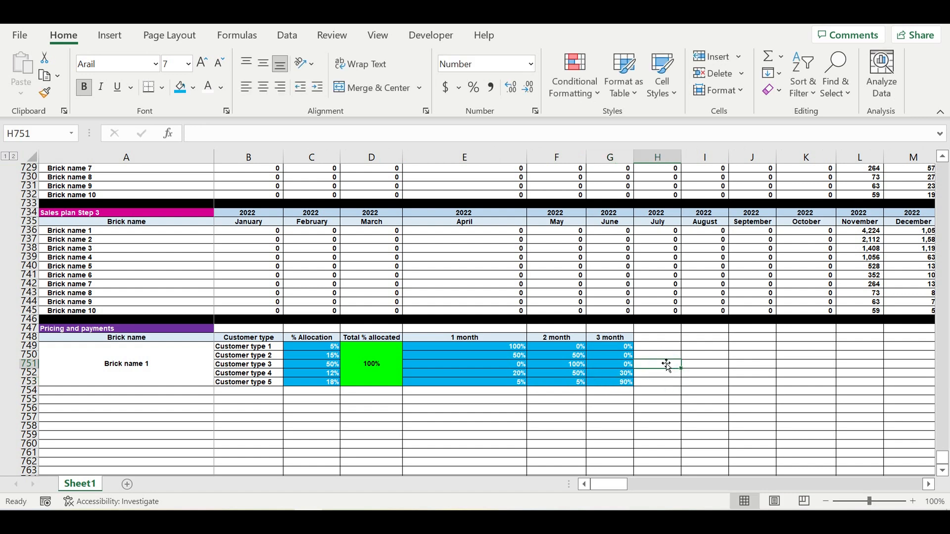
Extend the 3 month header's formatting to H748 and replace its text with a draft heading for the payment total
left_click(618, 338)
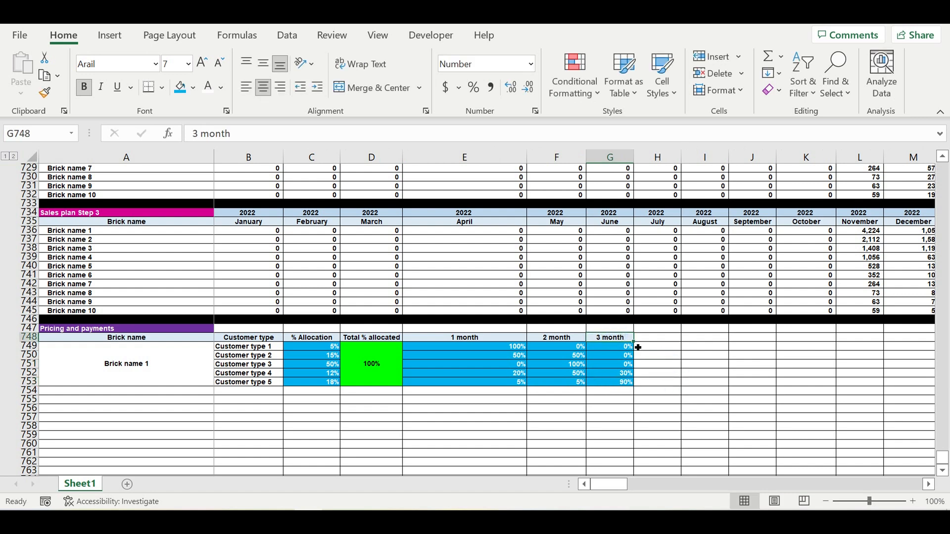
left_click_drag(634, 341, 666, 344)
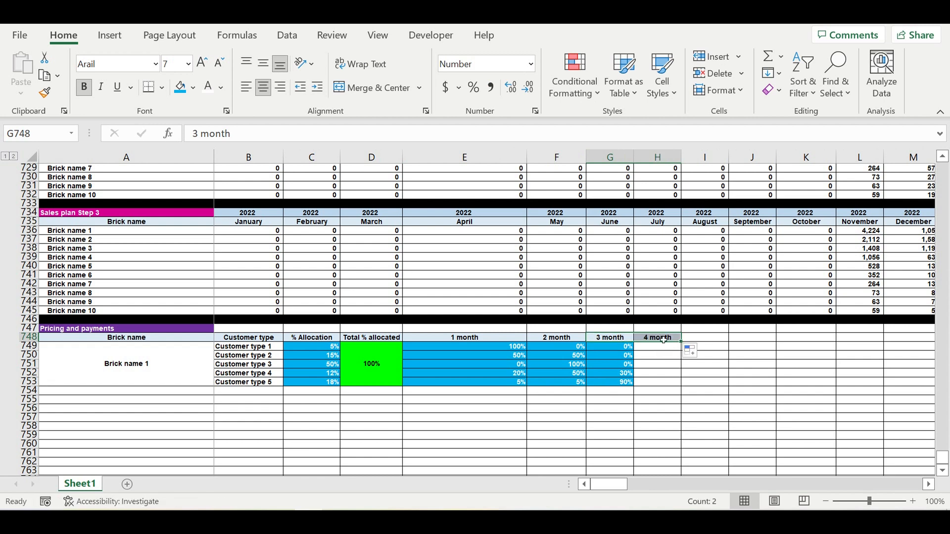
left_click(666, 340)
type("total")
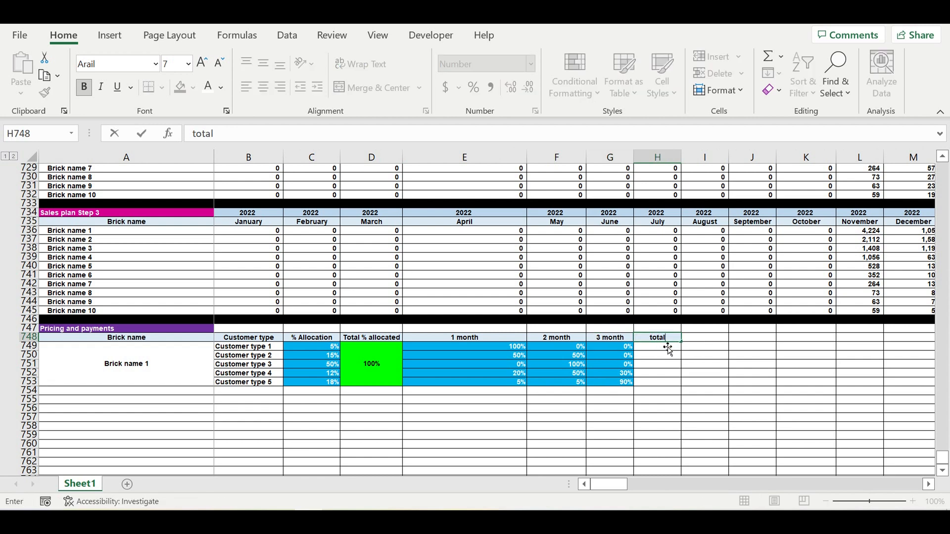
type(" $ pof payment")
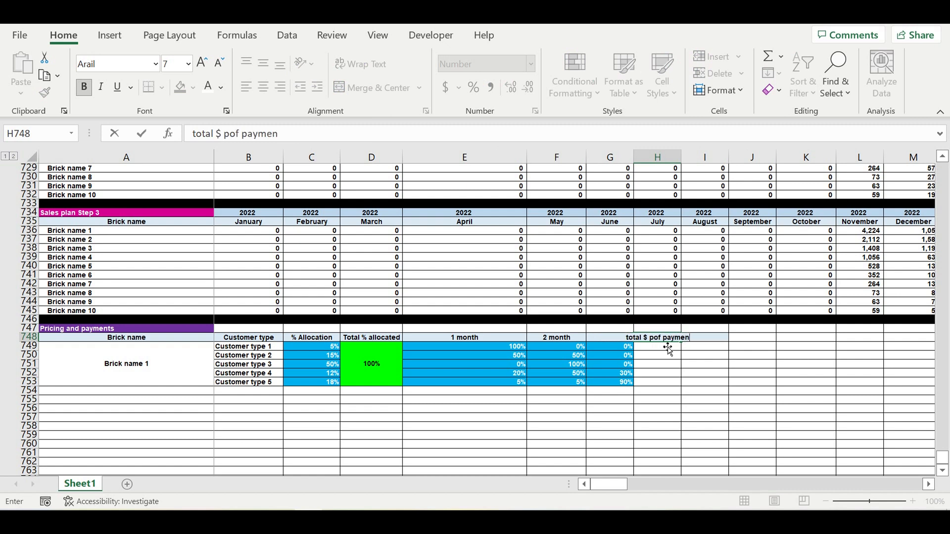
Correct the H748 heading to "Total % of payment" and widen column H to fit it
left_click(201, 135)
key("BackSpace")
type("T")
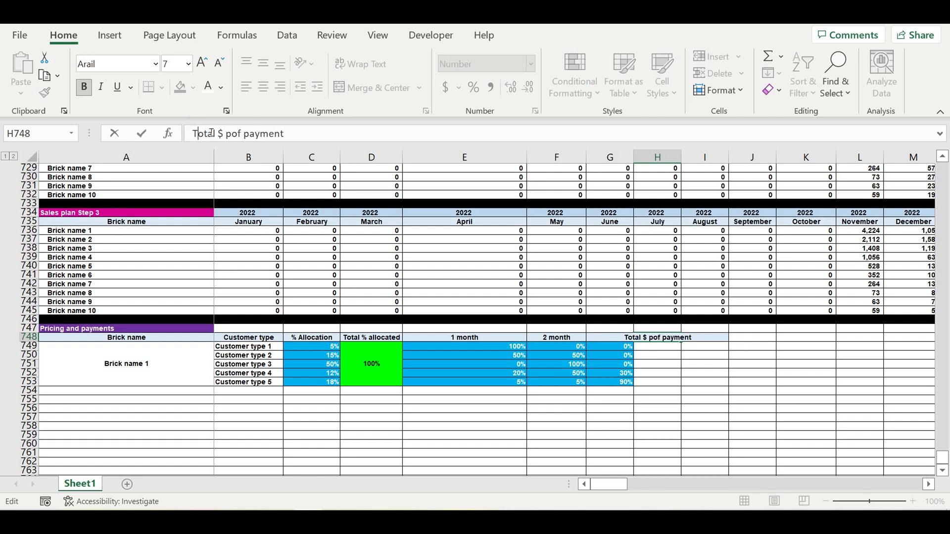
double_click(221, 136)
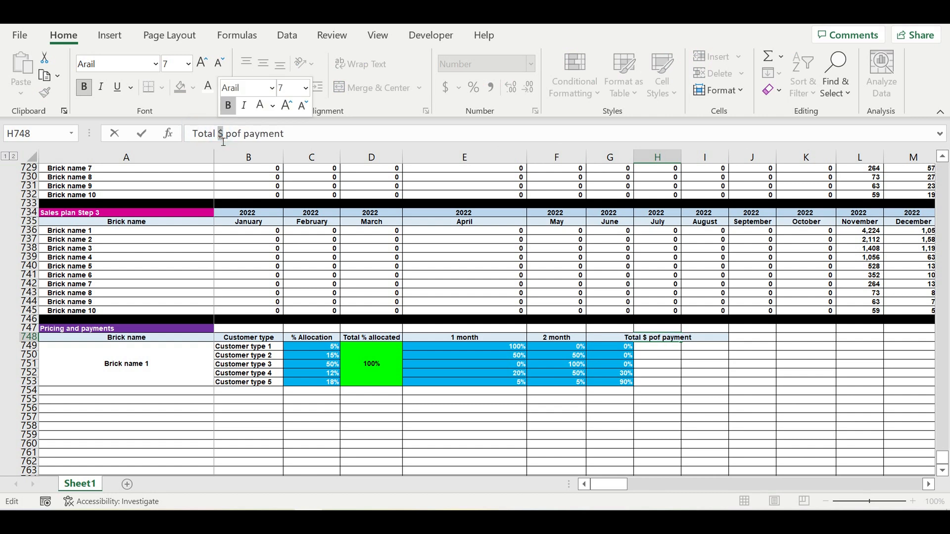
type("%")
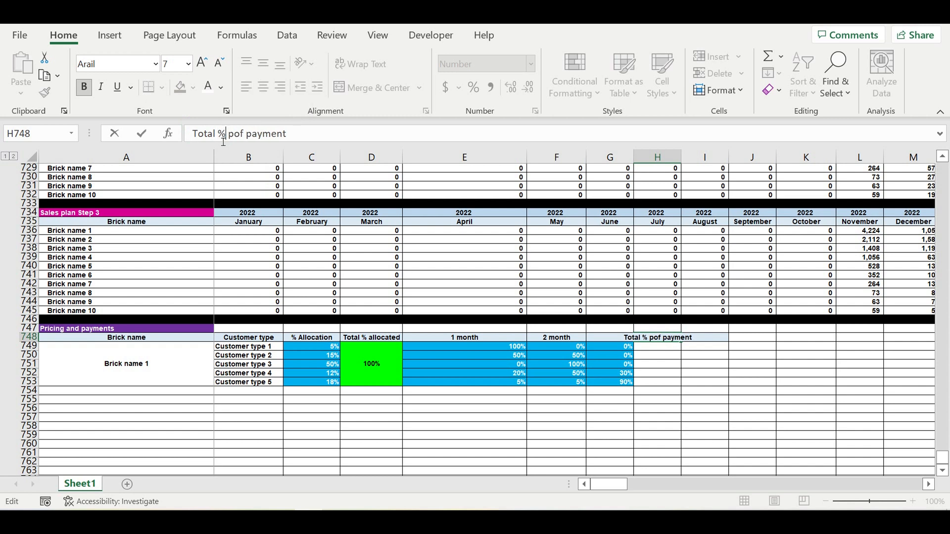
left_click(240, 141)
key("BackSpace")
key("Return")
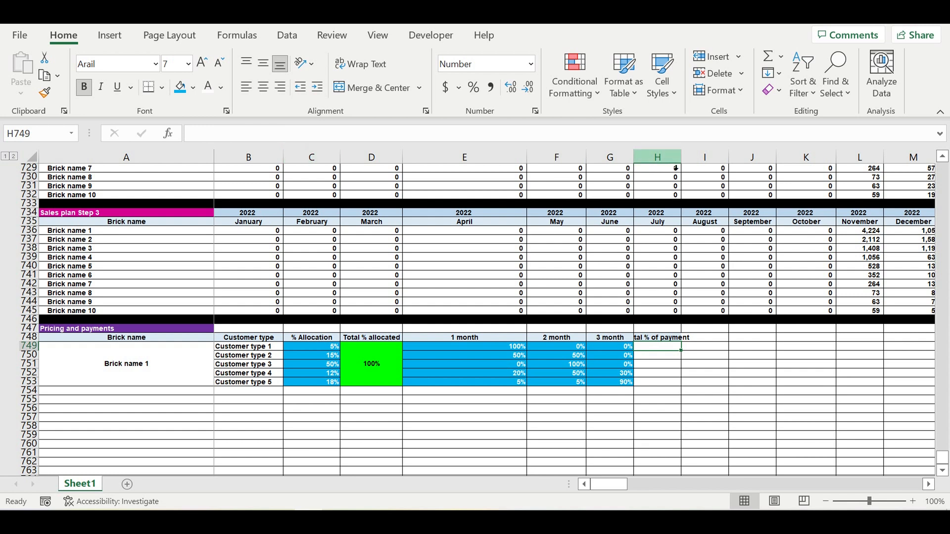
left_click_drag(687, 167, 706, 171)
left_click(731, 355)
Sum E749:G749 in H749 and format the result as a percentage
left_click(668, 347)
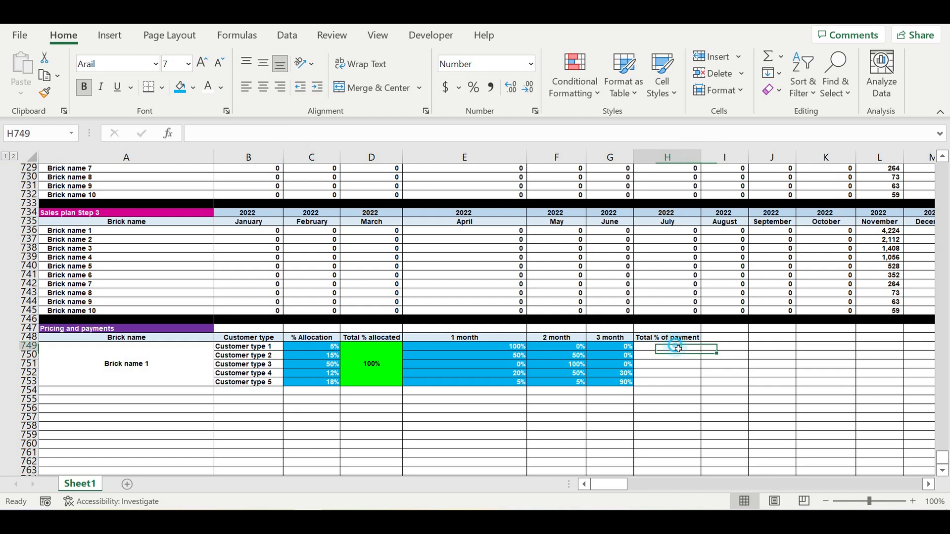
left_click(768, 55)
key("Return")
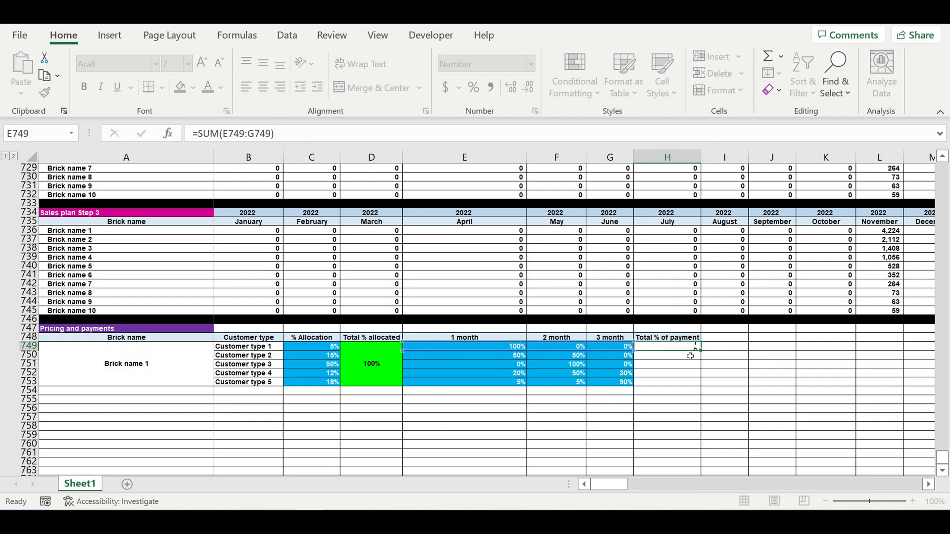
left_click(674, 346)
left_click(474, 87)
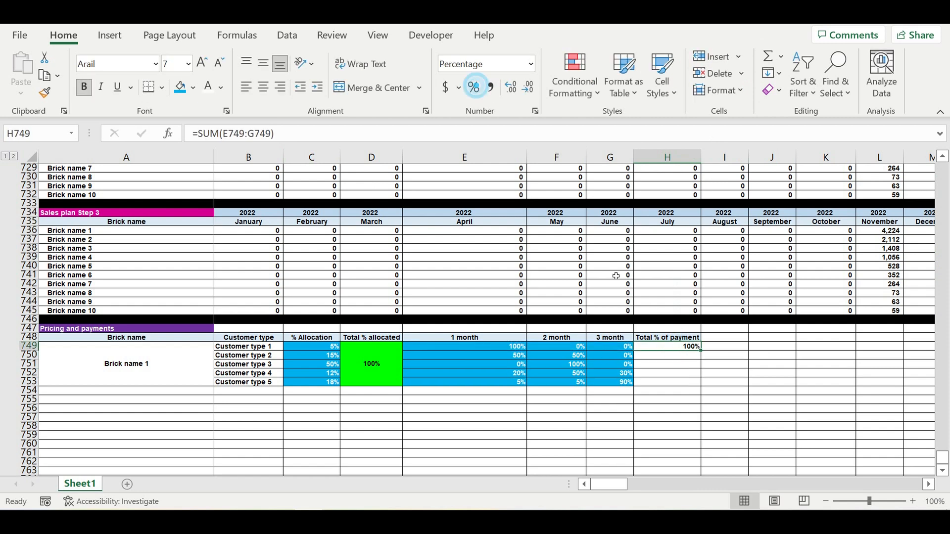
Fill the payment total formula from H749 down to H753 for the remaining customer types
left_click_drag(706, 355, 697, 389)
left_click(745, 365)
left_click(670, 365)
left_click(747, 355)
Give the payment total cells H749:H753 a red fill and white font
left_click_drag(683, 347, 682, 385)
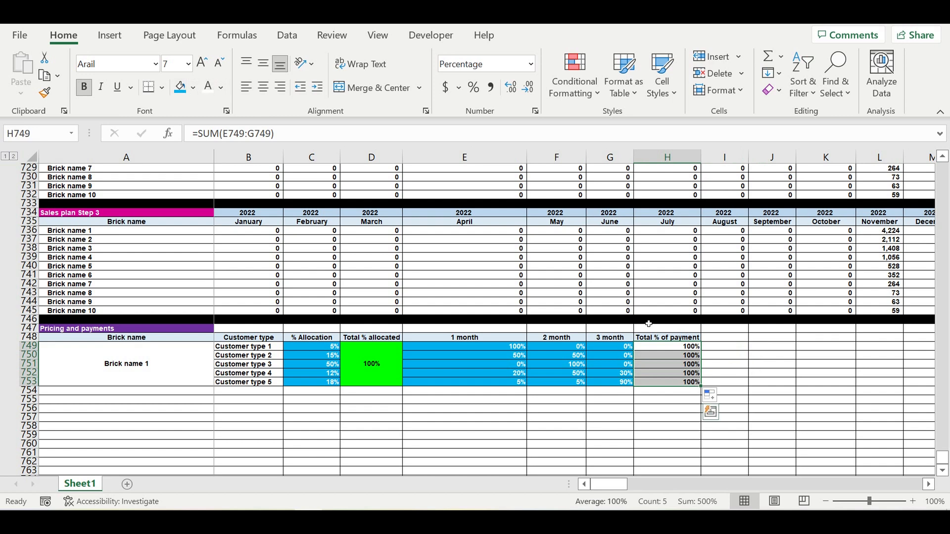
left_click(195, 88)
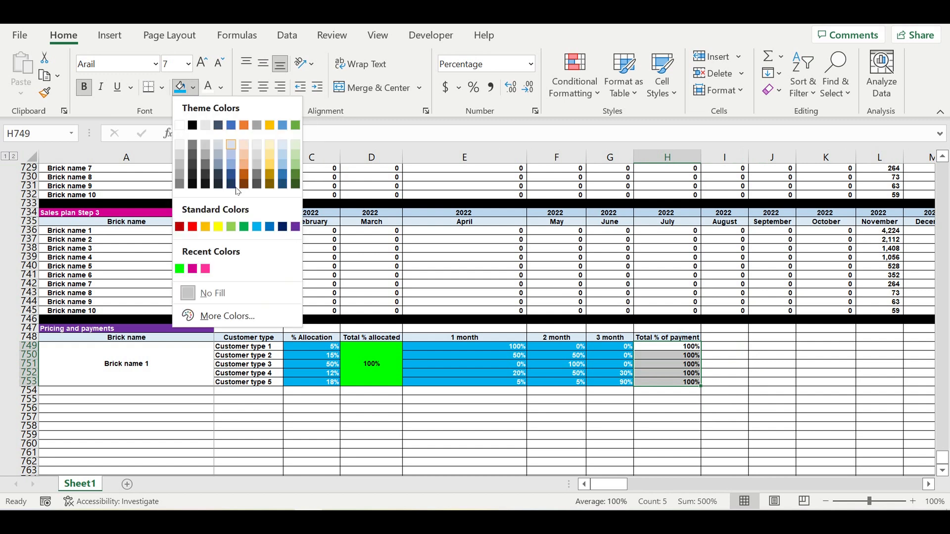
left_click(196, 227)
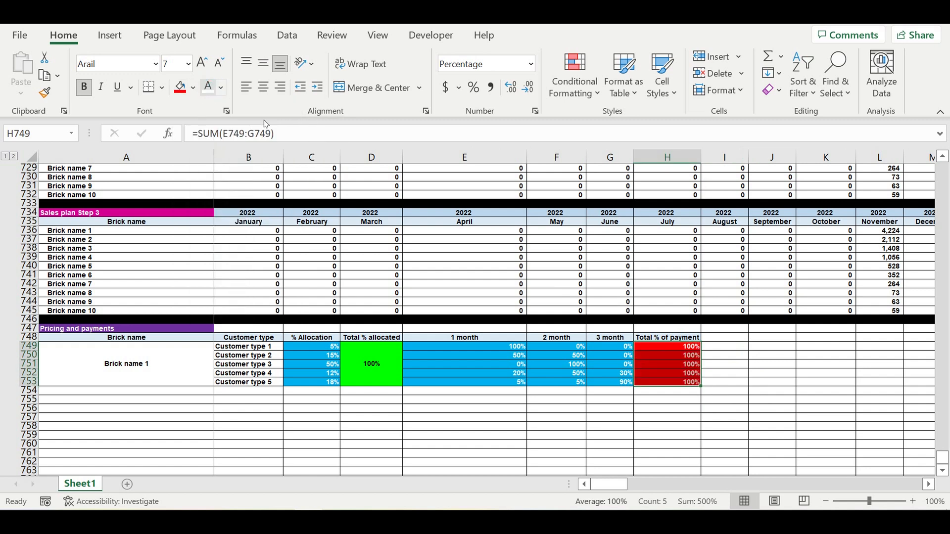
left_click(717, 361)
Create a formula-based conditional formatting rule for H749 with the relative-reference condition =H749=1
left_click(682, 349)
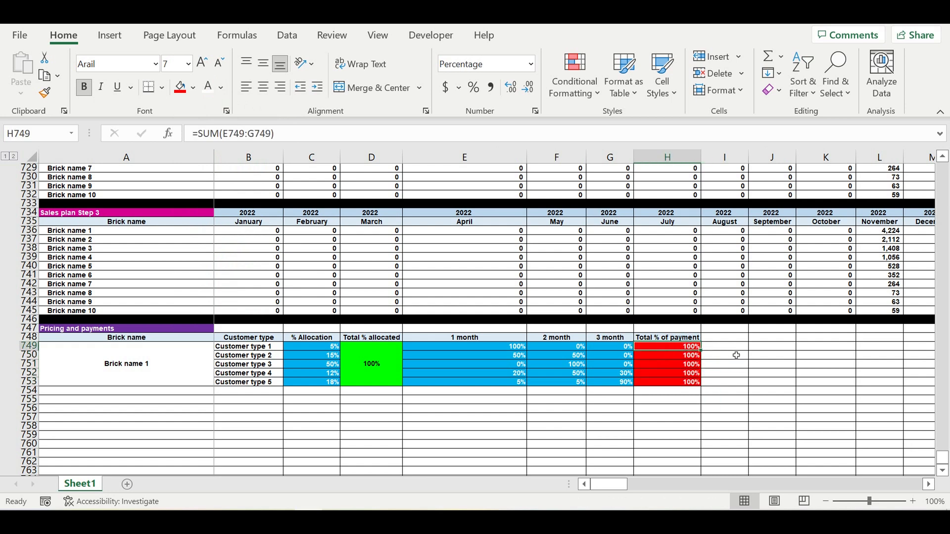
left_click(583, 70)
left_click(586, 298)
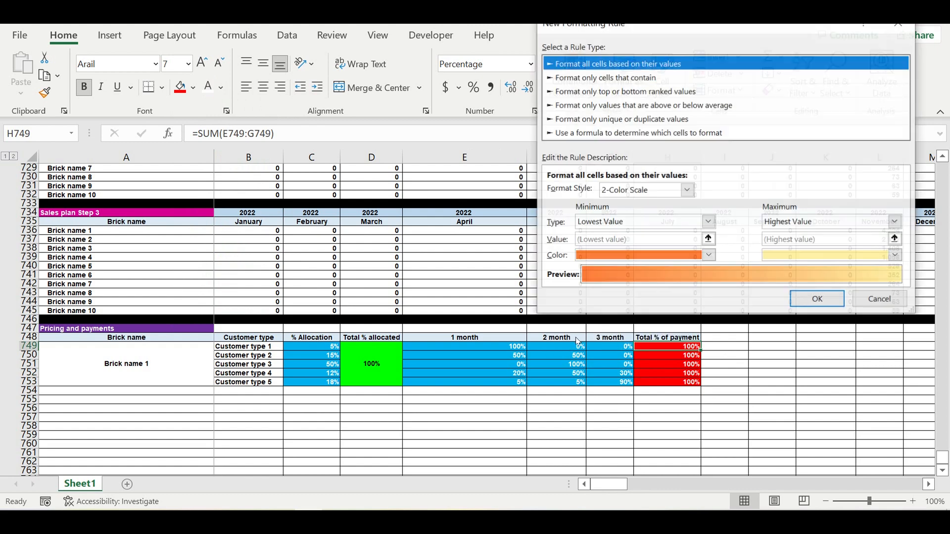
left_click(584, 133)
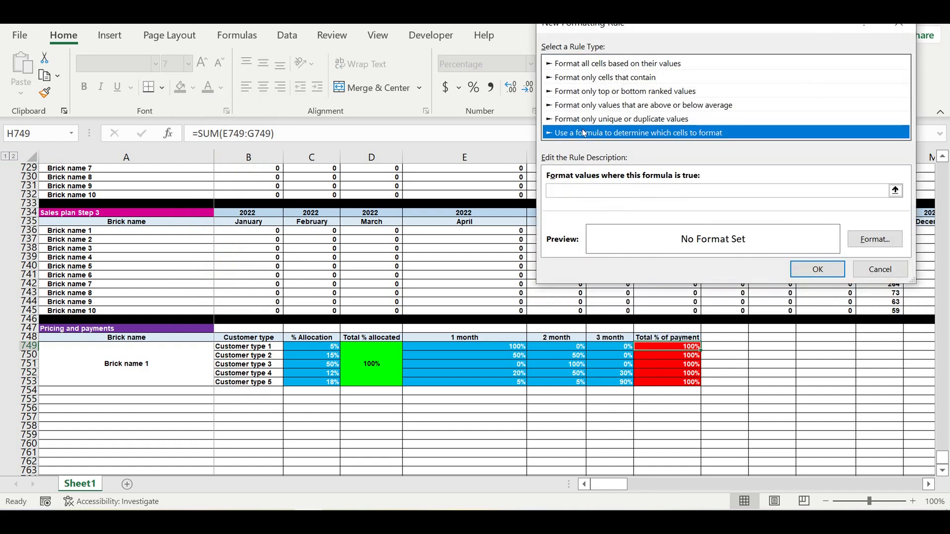
left_click(566, 191)
left_click(668, 351)
left_click(554, 192)
key("BackSpace")
left_click(562, 191)
key("BackSpace")
left_click(586, 191)
type("=")
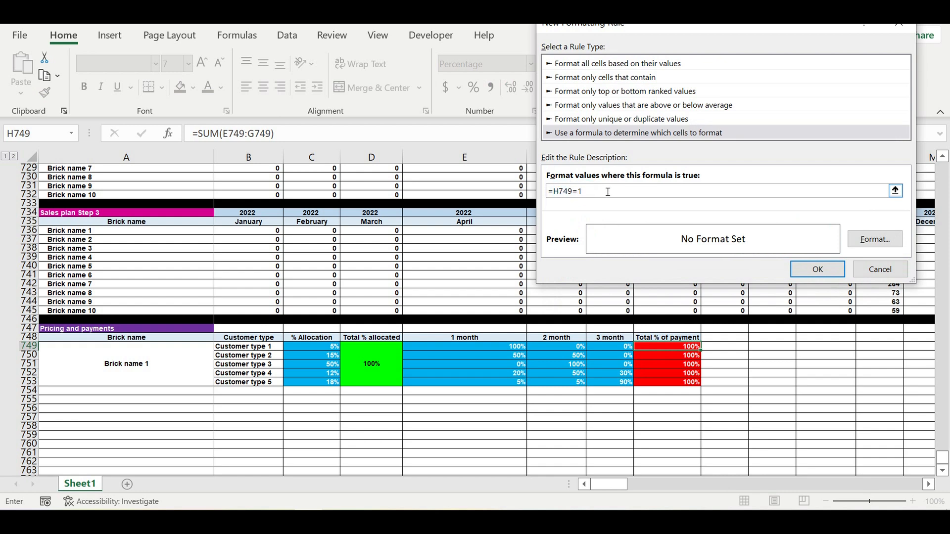
Give the conditional formatting rule for H749 a bright green fill
left_click(875, 239)
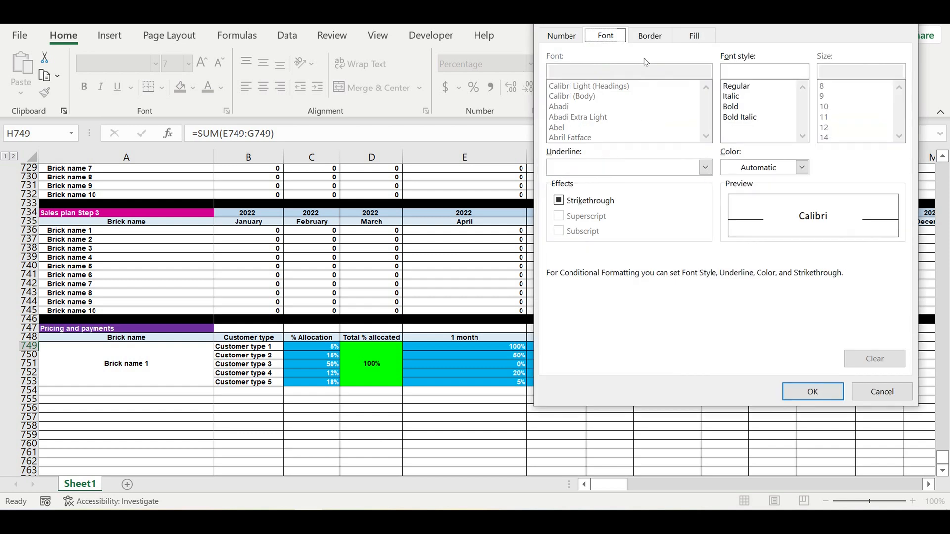
left_click(699, 41)
left_click(651, 197)
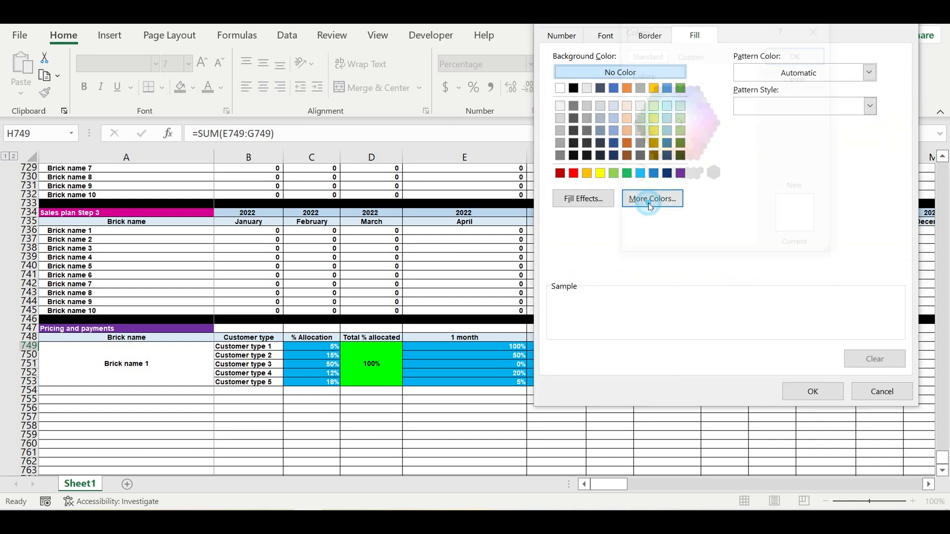
left_click(654, 123)
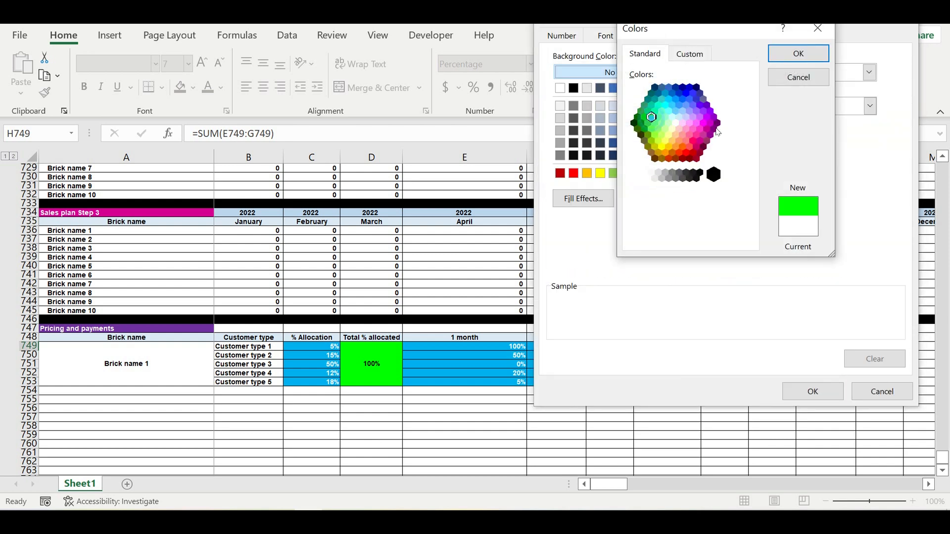
left_click(791, 53)
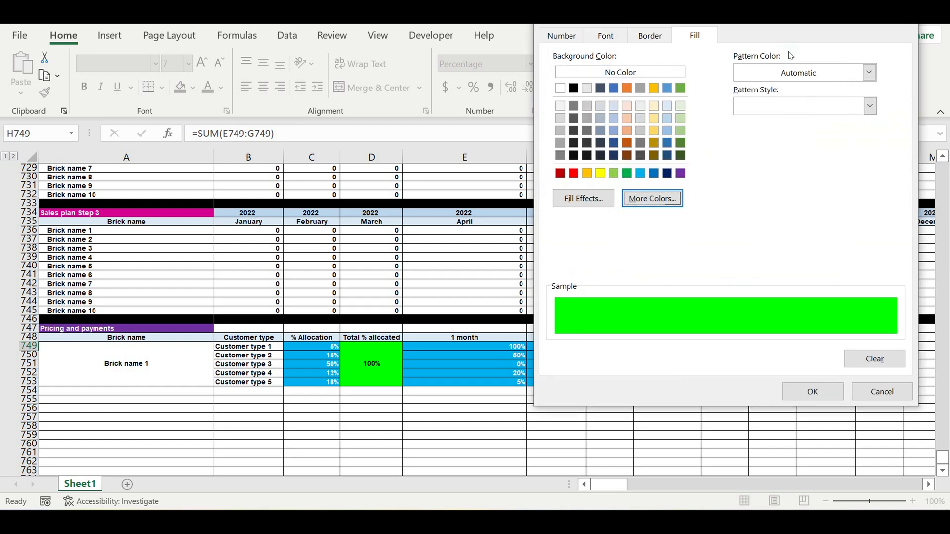
Set the rule's font colour to black and copy the formatting of H749 down to H750:H753
left_click(607, 36)
left_click(802, 168)
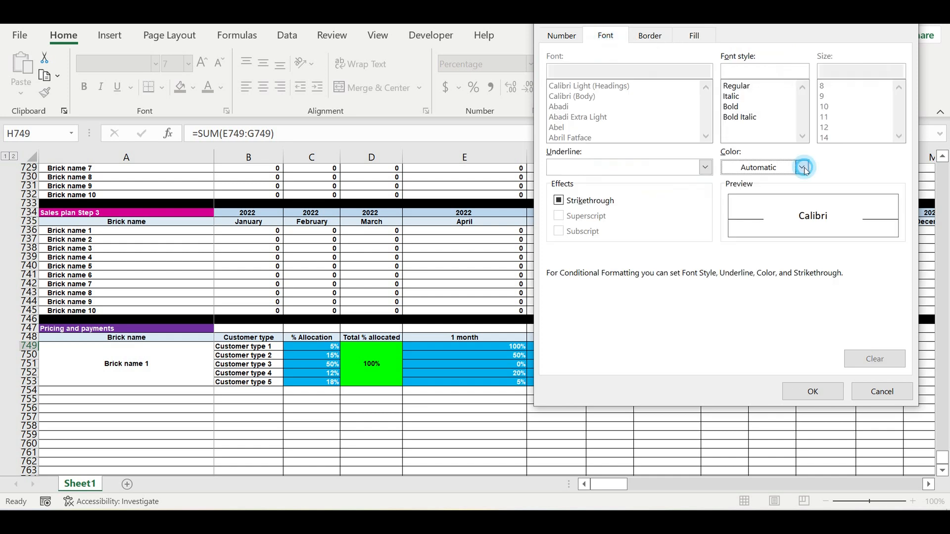
left_click(741, 227)
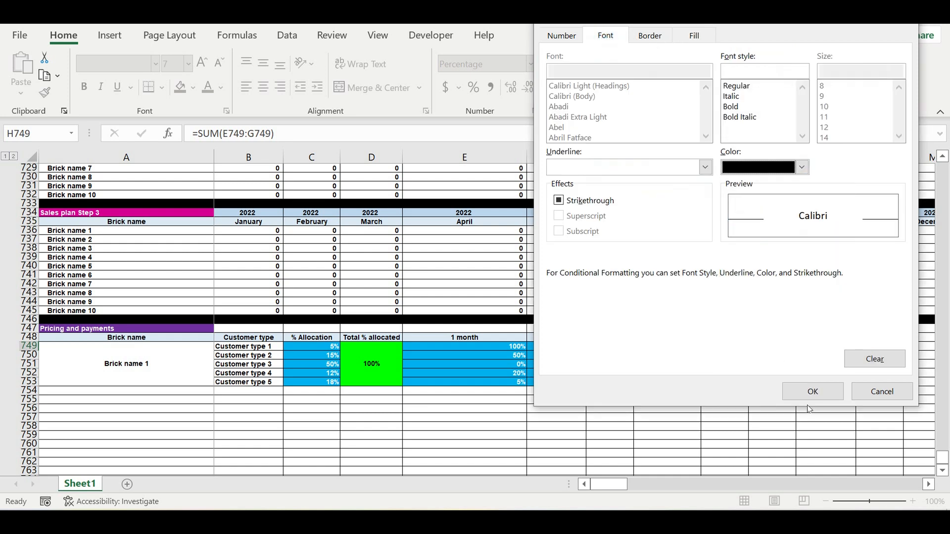
left_click(815, 390)
left_click(818, 268)
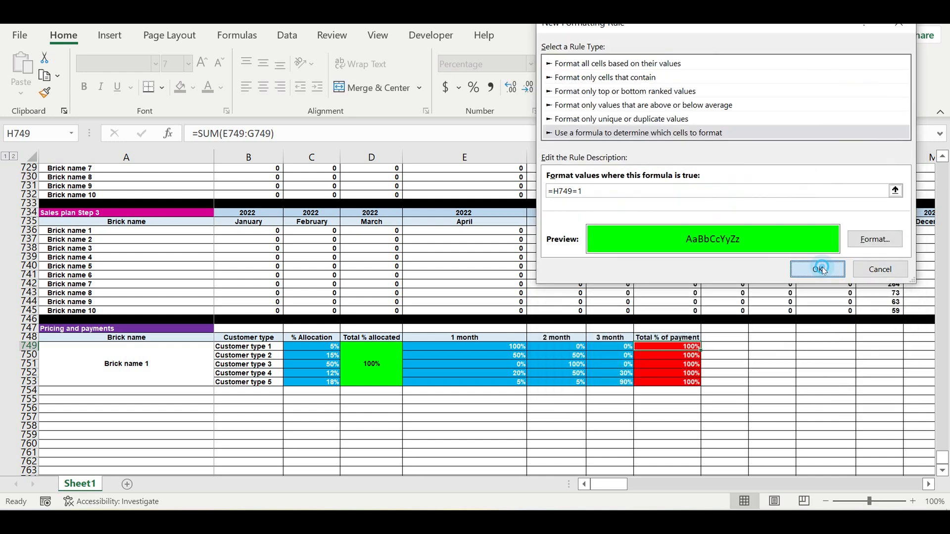
left_click_drag(705, 355, 734, 389)
left_click(757, 375)
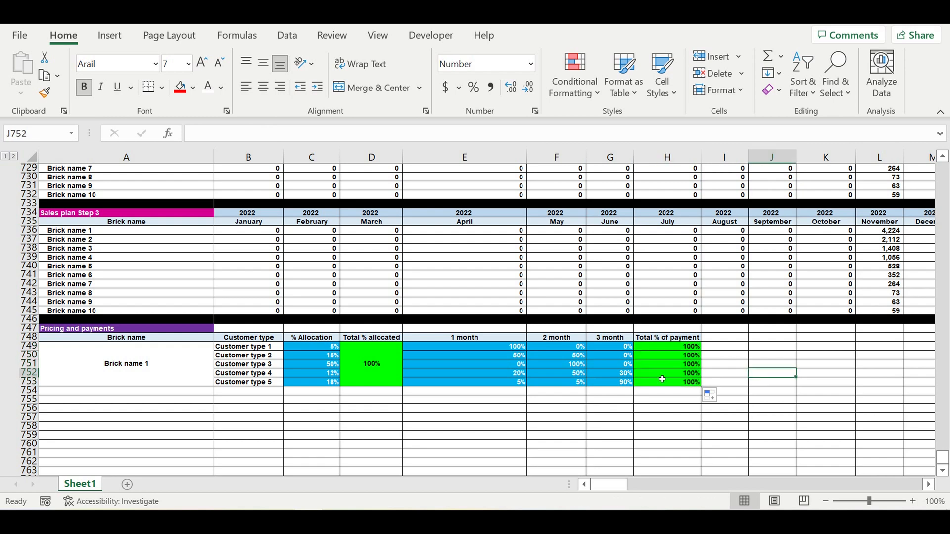
Test the payment total check by setting customer type 5's 2 month percentage to 4%, then 6%, and restoring it to 5%
left_click(619, 384)
left_click(574, 383)
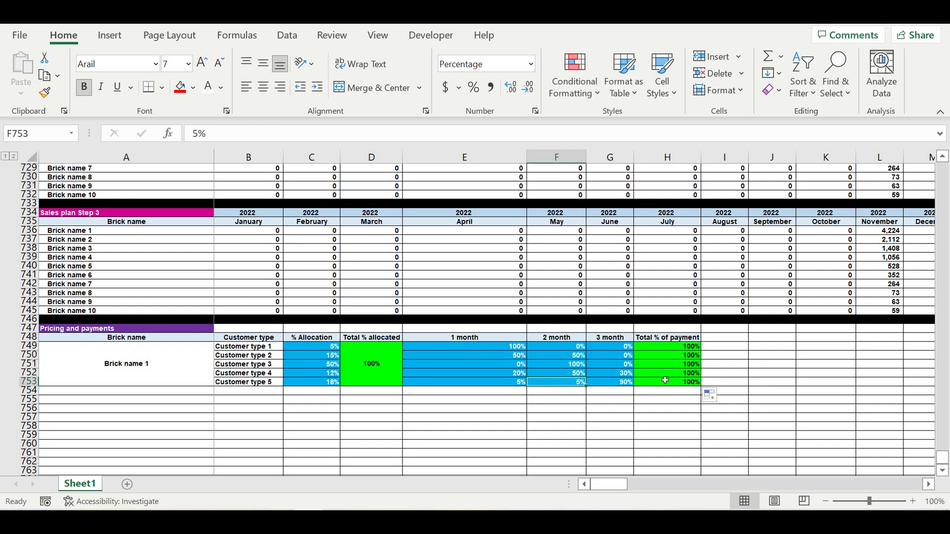
type("4")
key("Return")
left_click(582, 385)
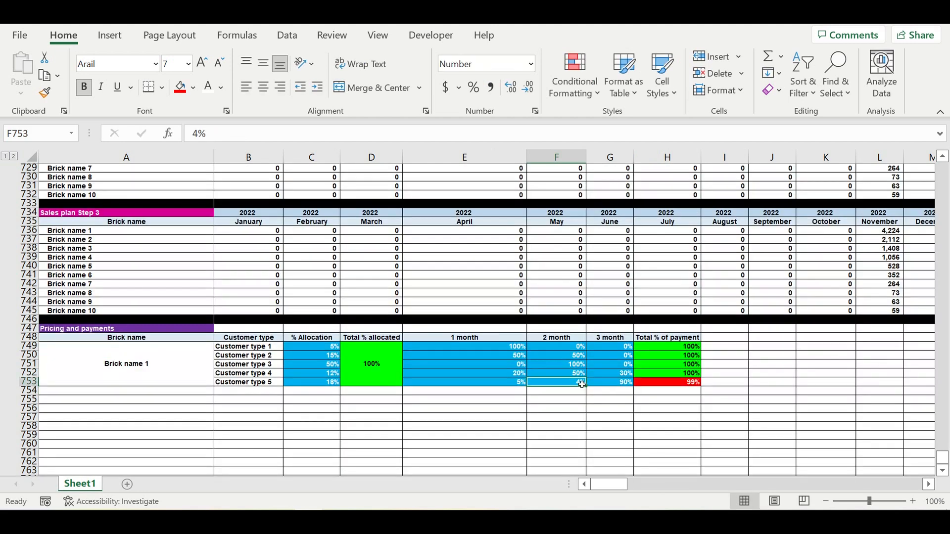
type("6")
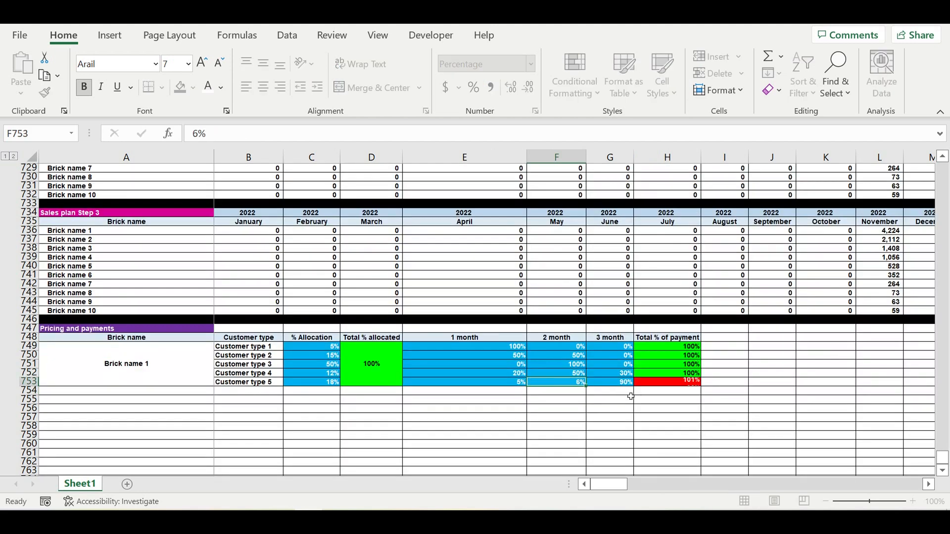
key("Return")
left_click(580, 384)
type("5")
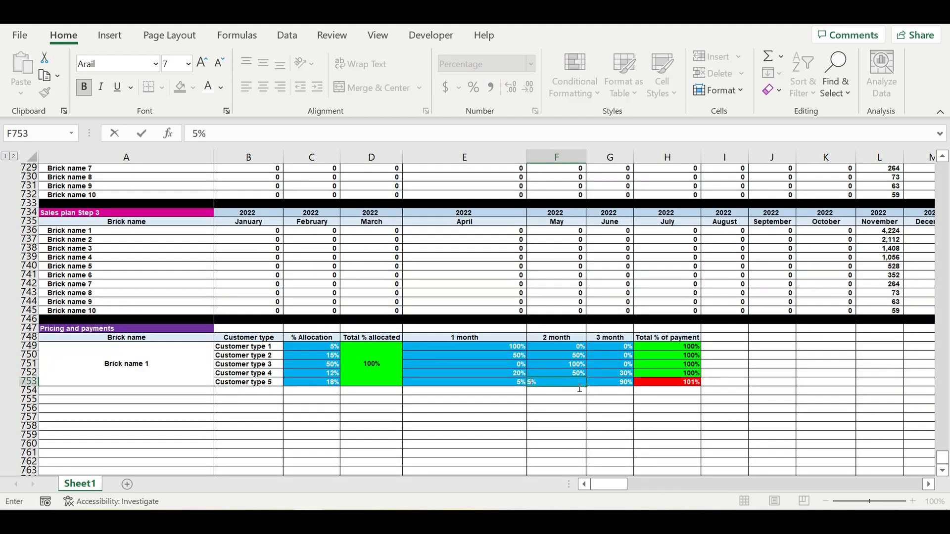
left_click(629, 415)
left_click(695, 428)
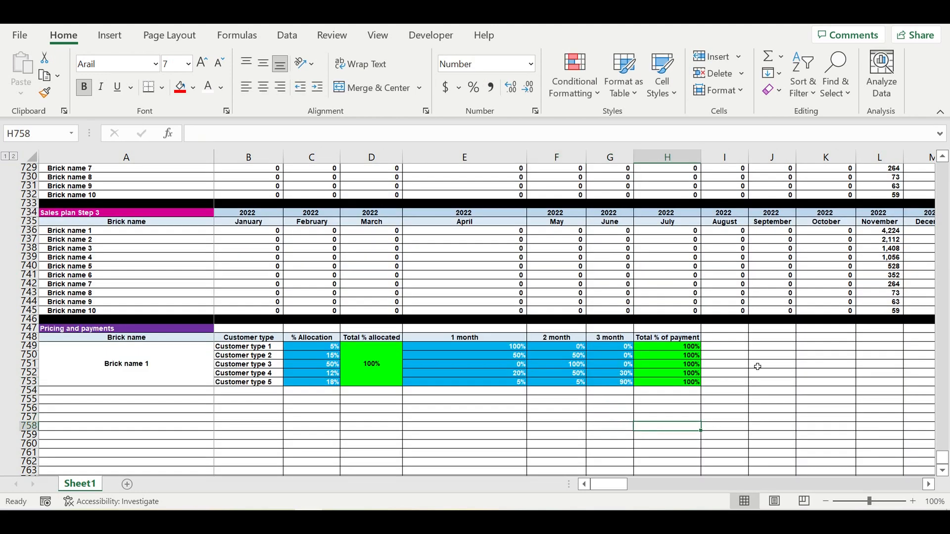
Add the header "Price ($/brick)" in I748 with the existing header formatting and autofit column I
left_click(715, 365)
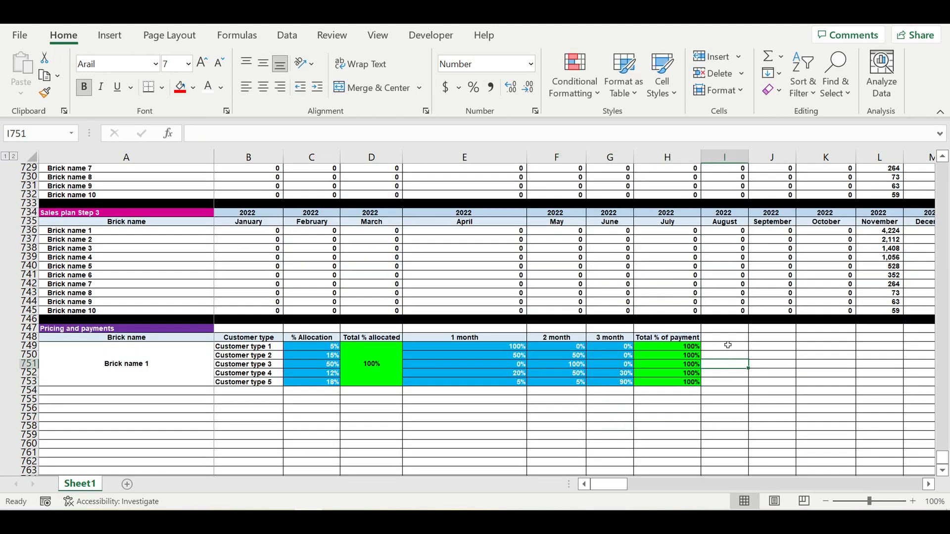
left_click(698, 337)
left_click_drag(706, 344, 734, 346)
left_click(722, 339)
type("P")
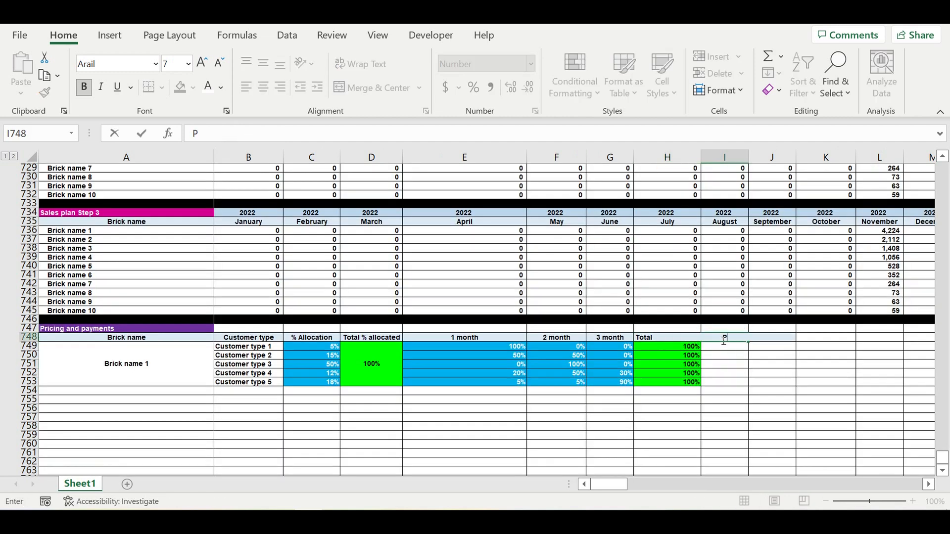
type("rice ($/brick)")
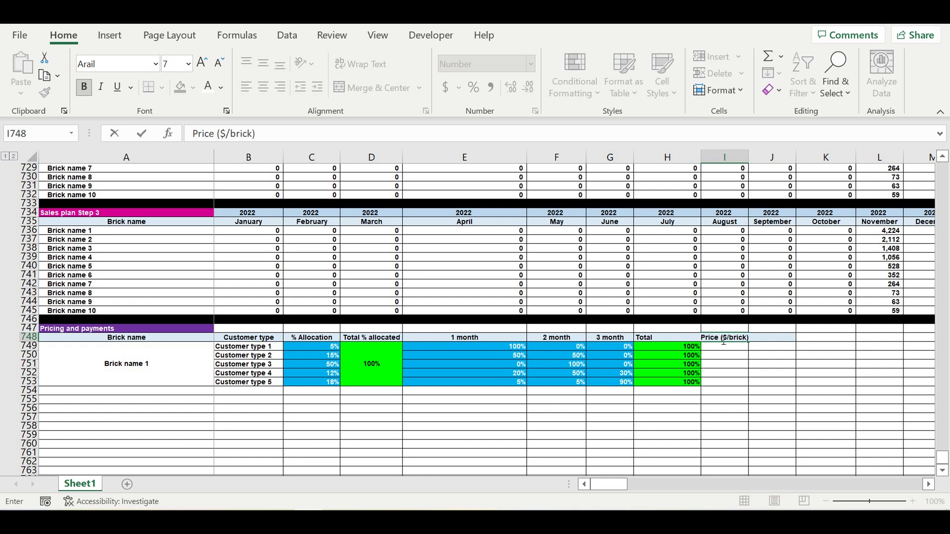
key("Return")
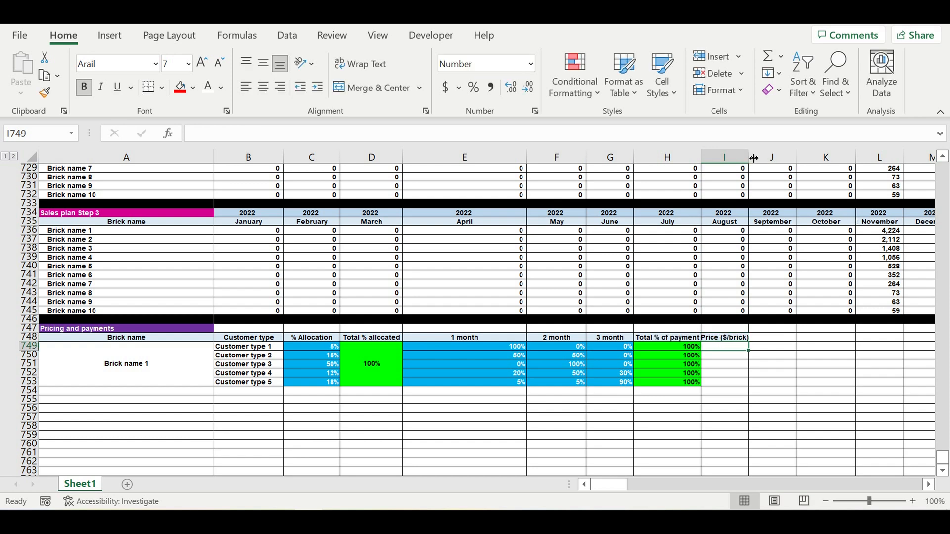
double_click(753, 158)
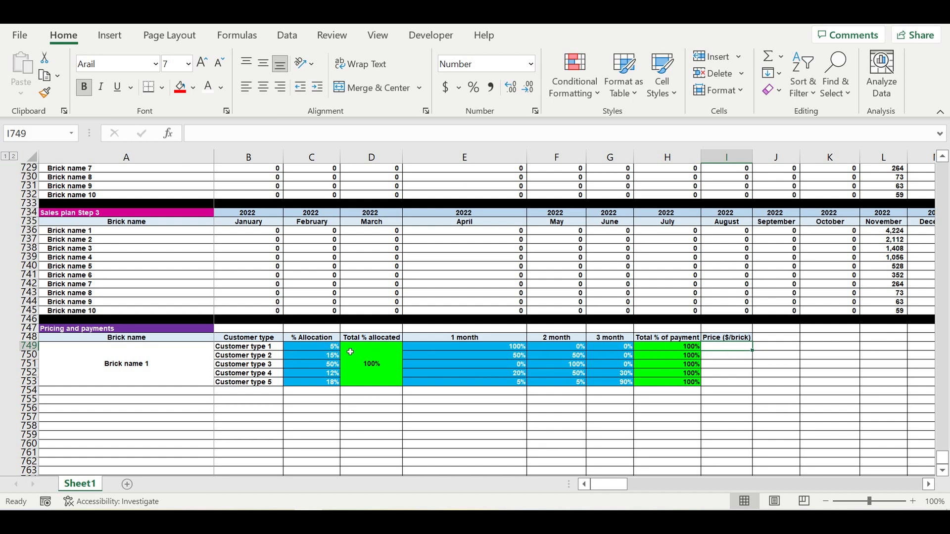
Review the customer types, monthly payment percentages and allocations entered for Brick name 1
left_click(115, 360)
left_click_drag(257, 351, 257, 383)
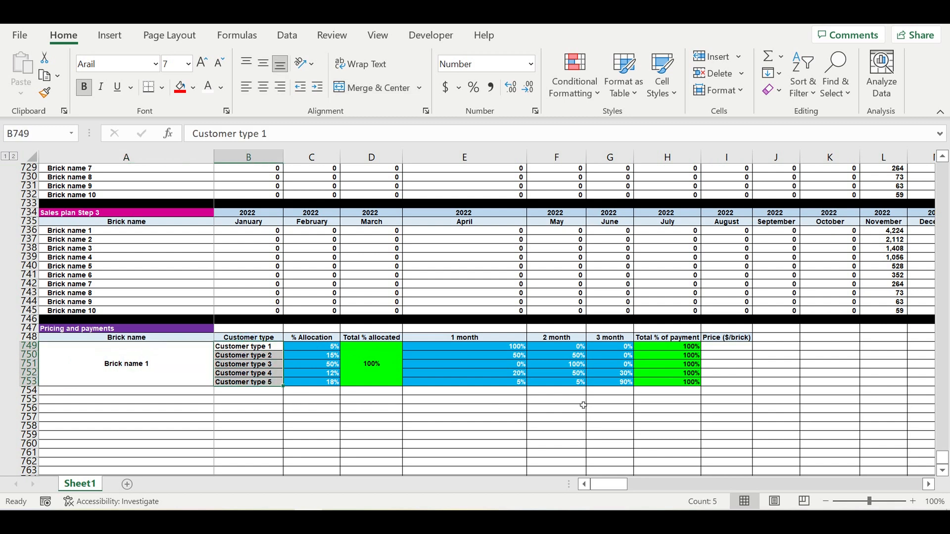
left_click_drag(628, 384, 525, 387)
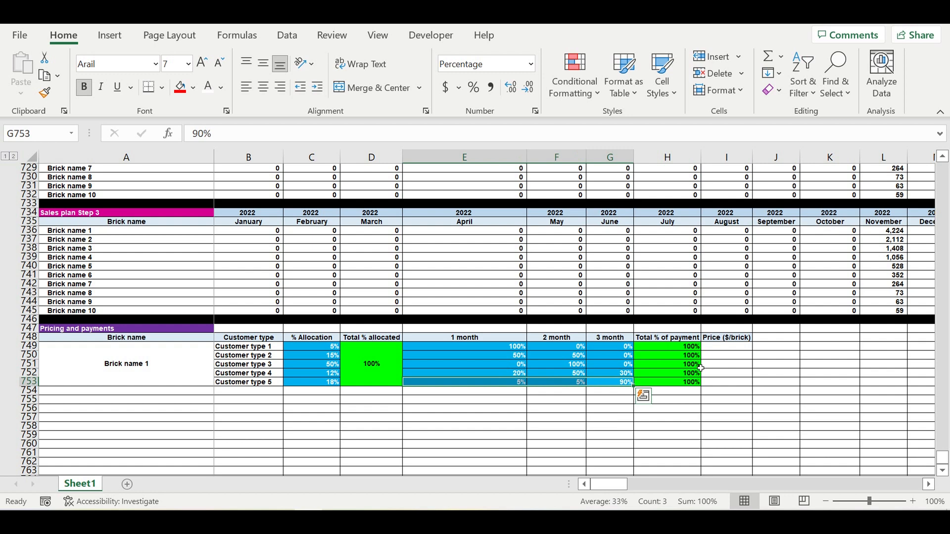
left_click_drag(495, 346, 612, 382)
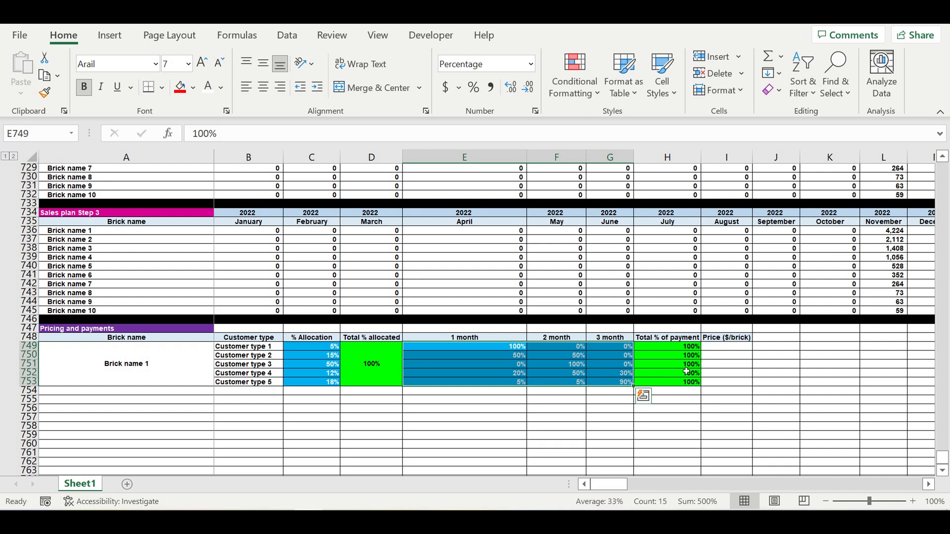
left_click_drag(320, 349, 319, 387)
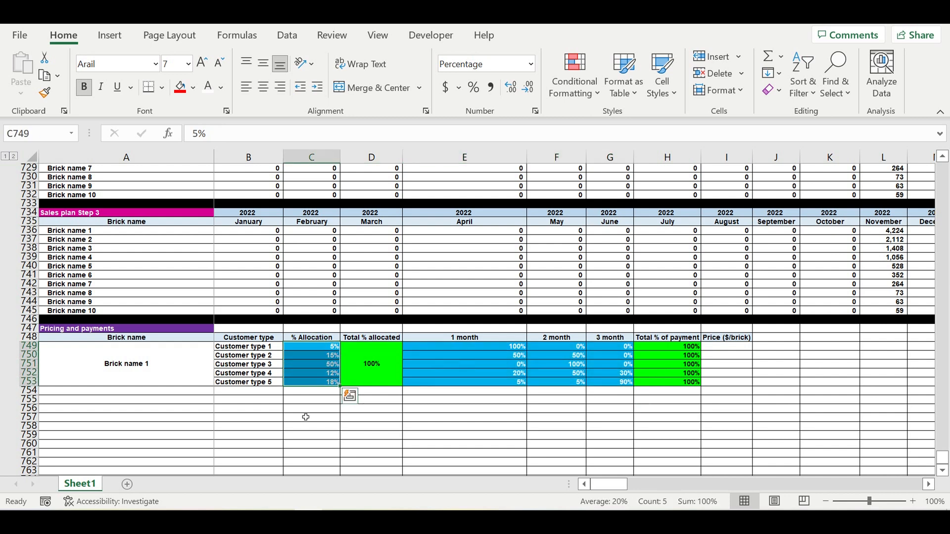
key("Down")
key("Down")
Rename the header in C748 to "% of volume Allocation" and autofit column C
left_click(312, 338)
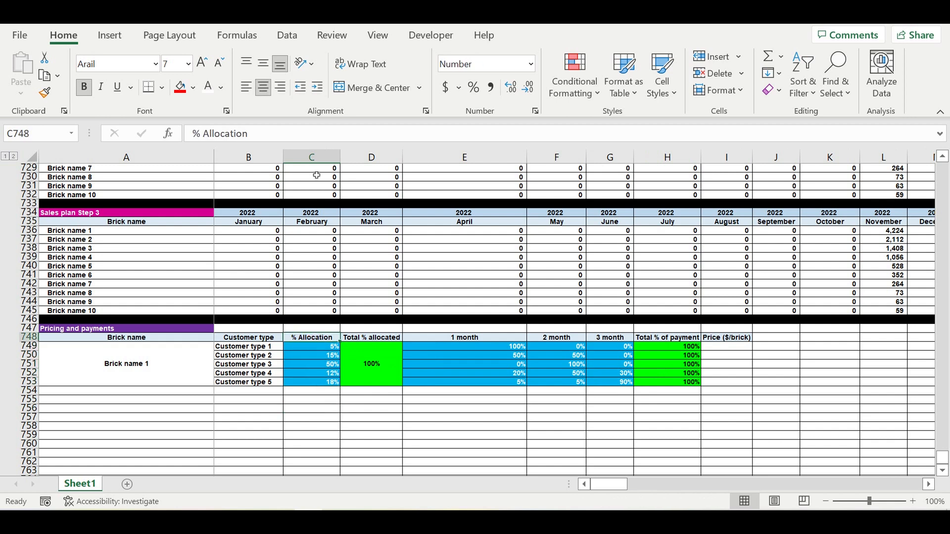
left_click(210, 139)
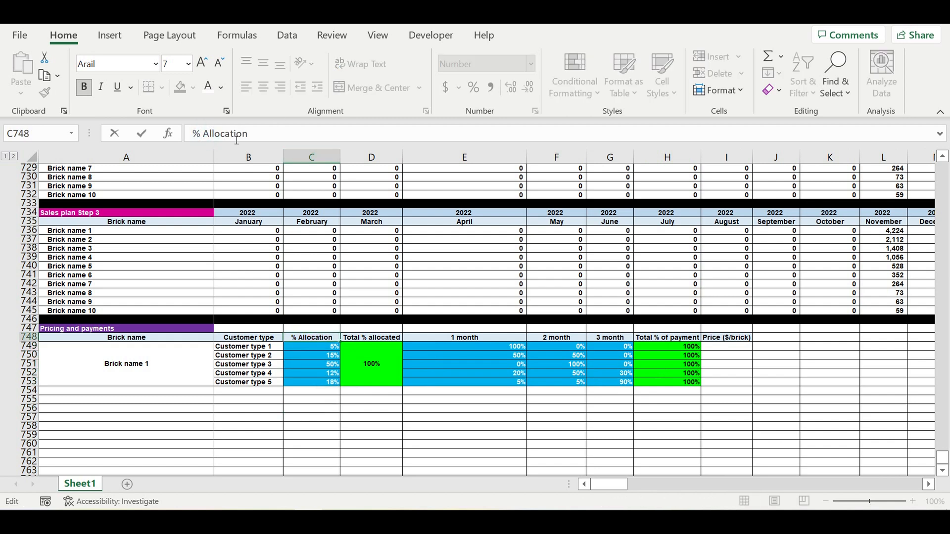
type("ov vo")
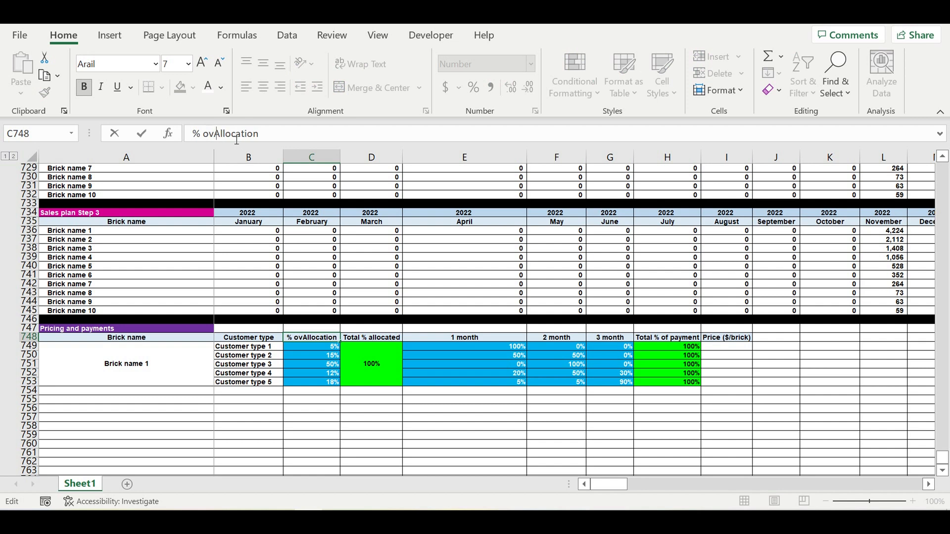
type("lume")
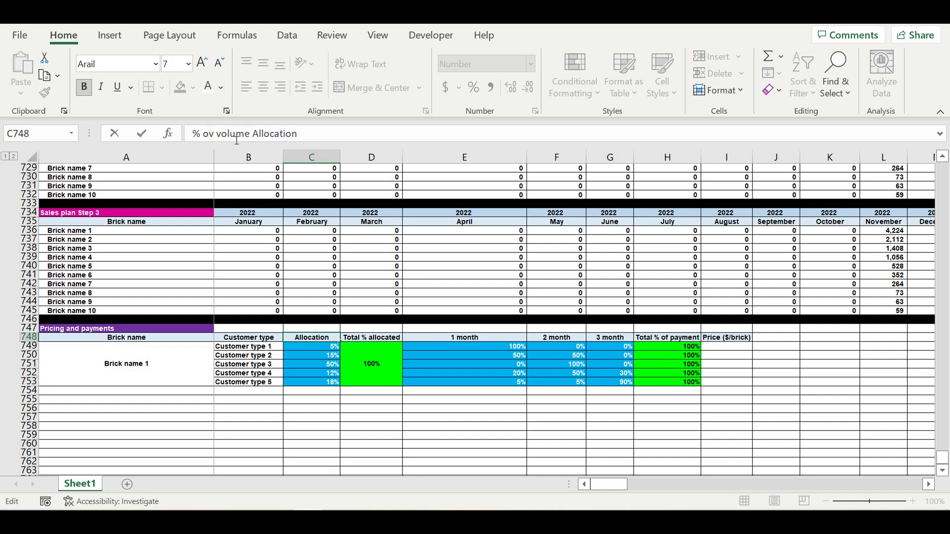
key("Return")
left_click(310, 338)
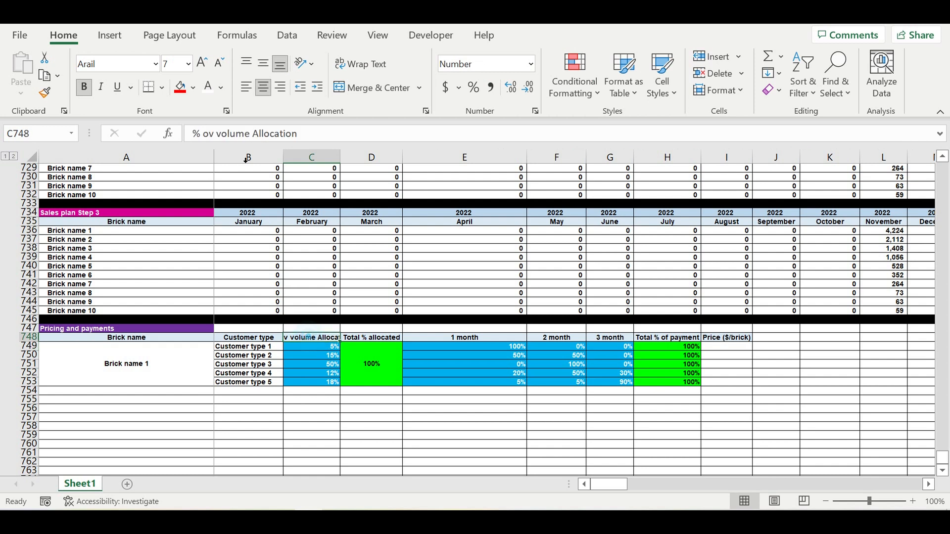
left_click(211, 134)
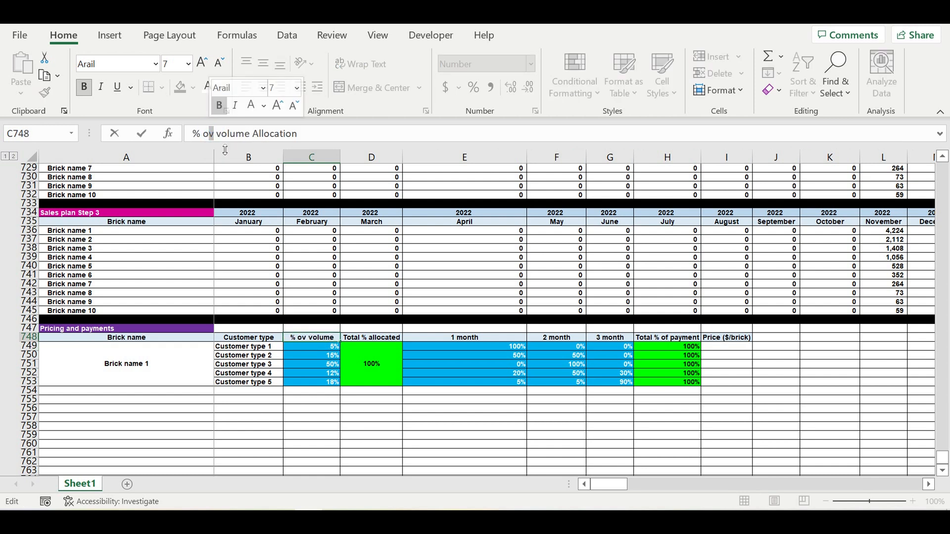
key("BackSpace")
type("f")
left_click(422, 399)
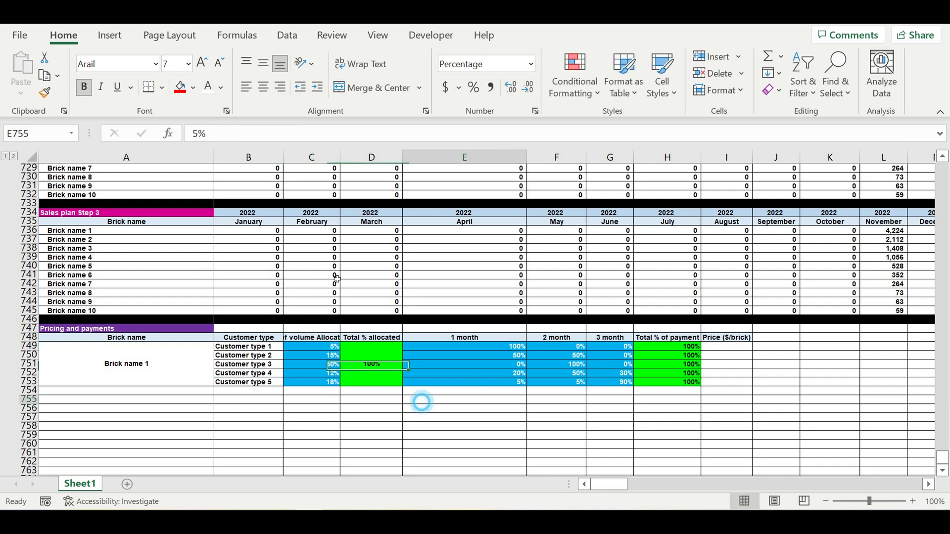
double_click(340, 157)
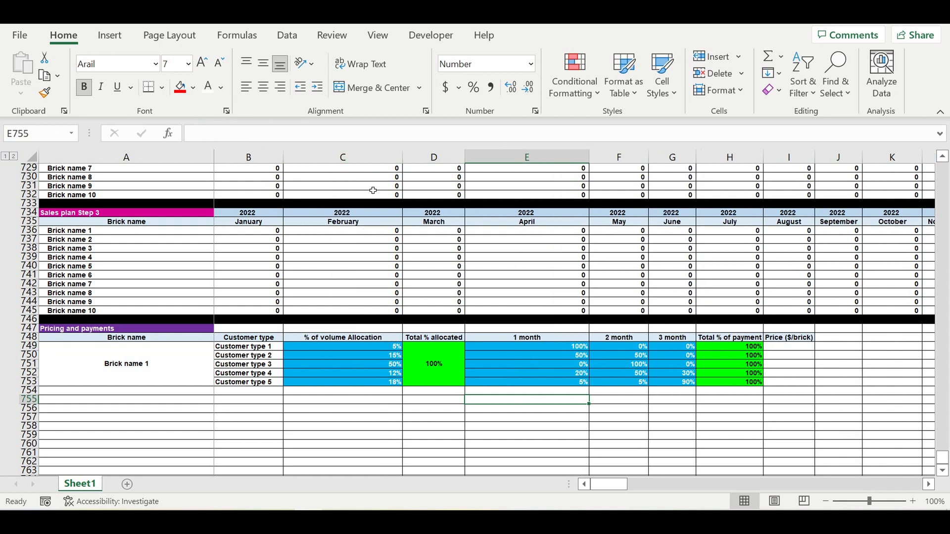
Format the price cells I749:I753 with two decimals and enter 2 as the price for customer type 1
left_click(789, 338)
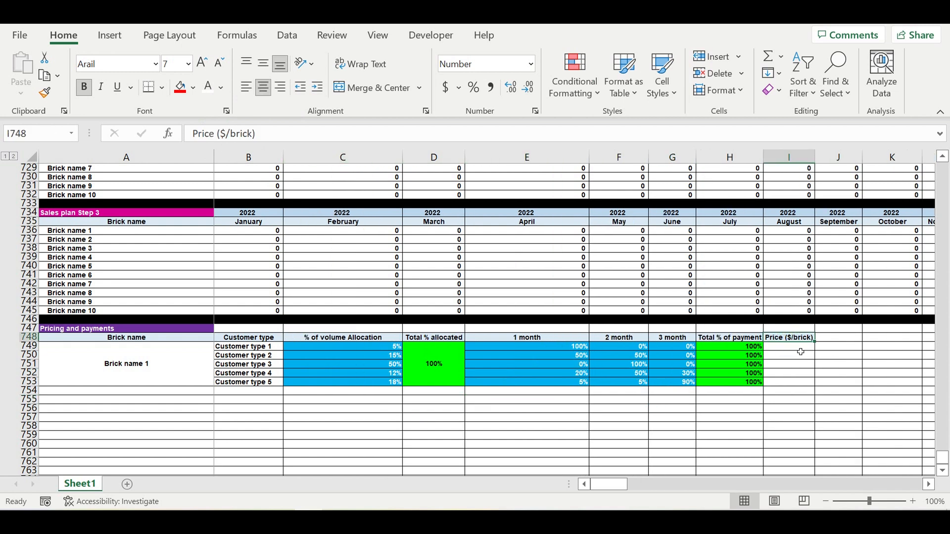
key("Down")
left_click_drag(798, 347, 791, 383)
left_click(510, 88)
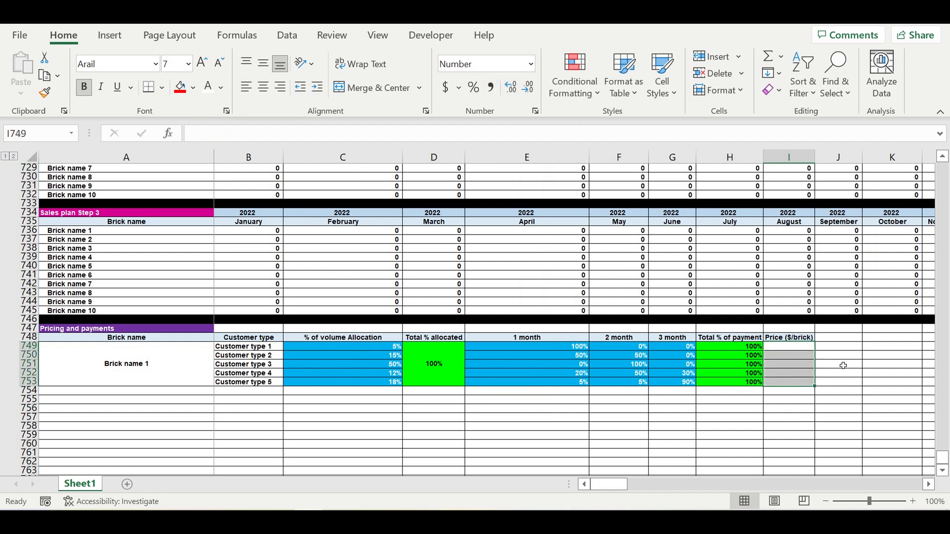
left_click(795, 352)
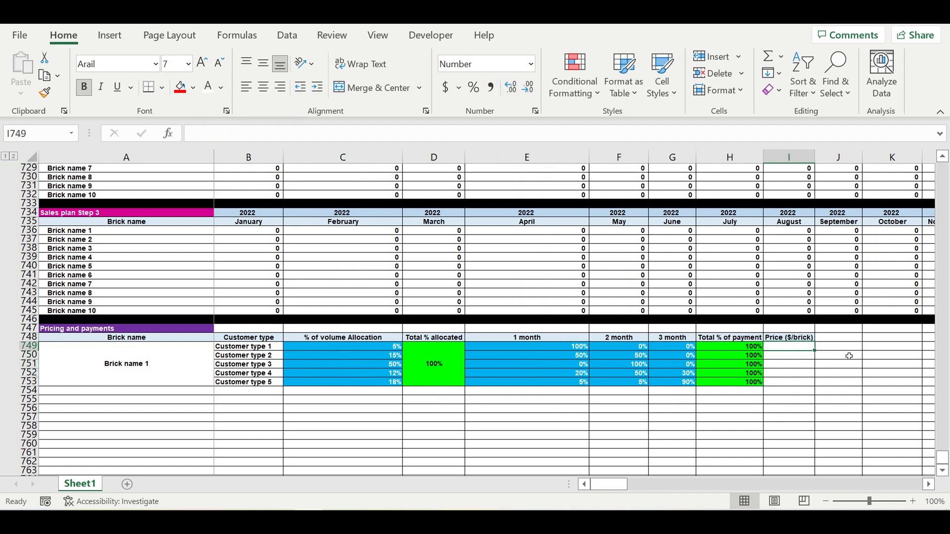
type("2")
key("Return")
Enter the formula =I749+0.2 in I750 as the price for customer type 2
type("=")
left_click(798, 347)
type("+0.")
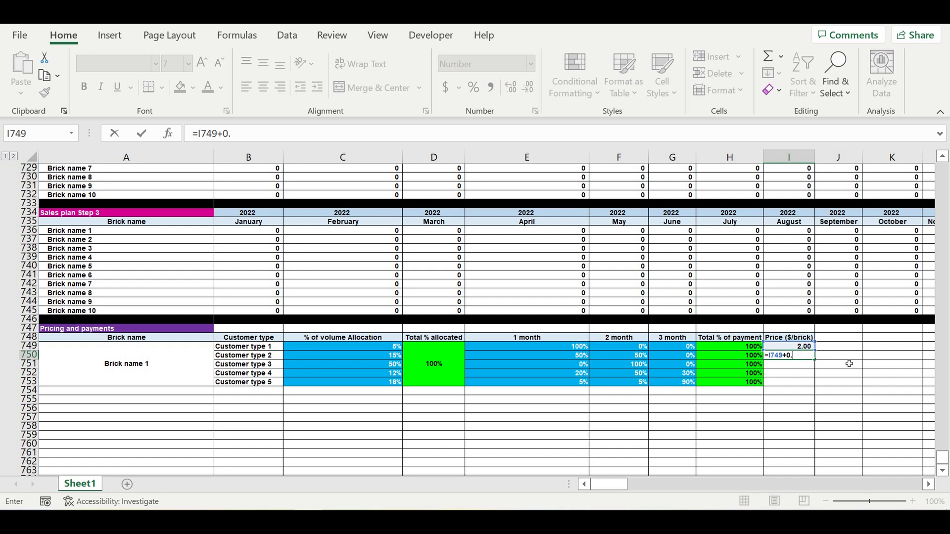
key("ctrl+Return")
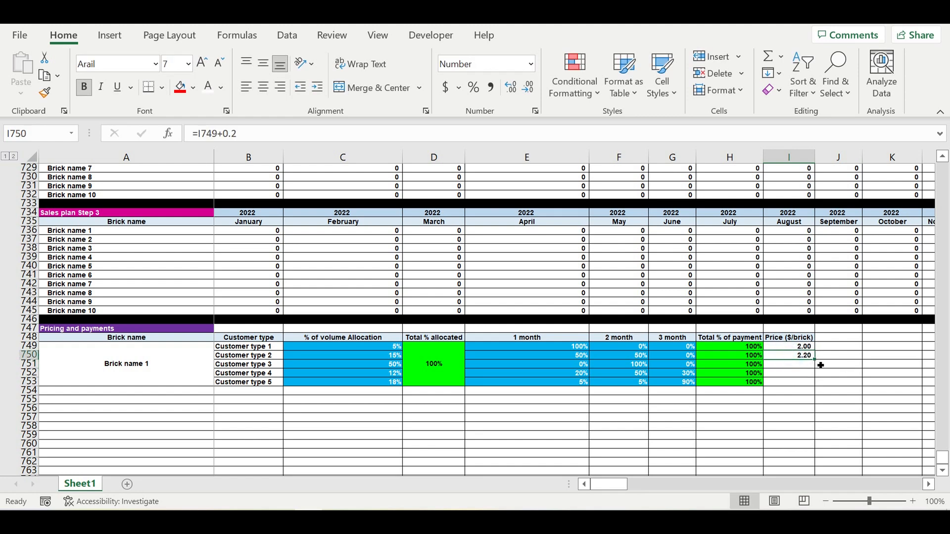
Fill the price formula in I750 down to I753 and copy the price range I749:I753
left_click_drag(815, 360, 817, 386)
left_click_drag(798, 349, 797, 382)
right_click(795, 362)
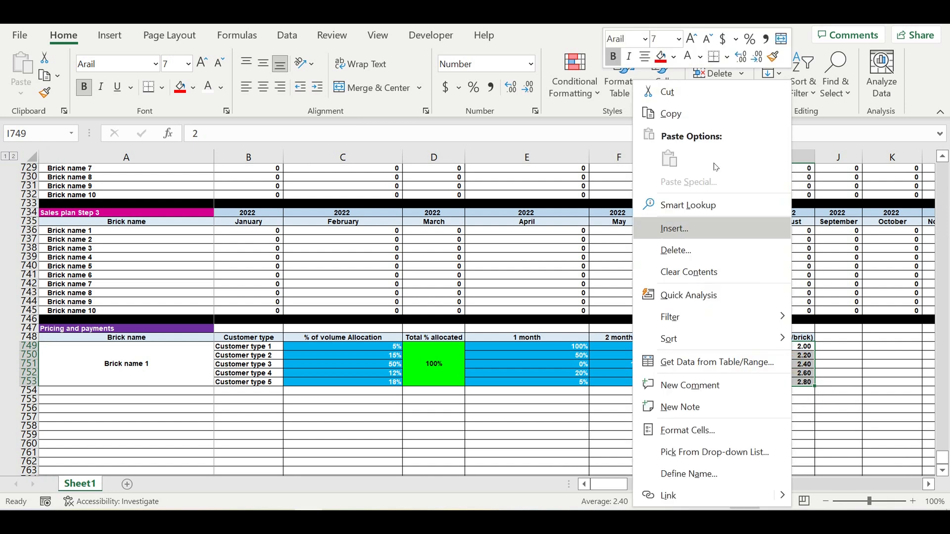
left_click(688, 118)
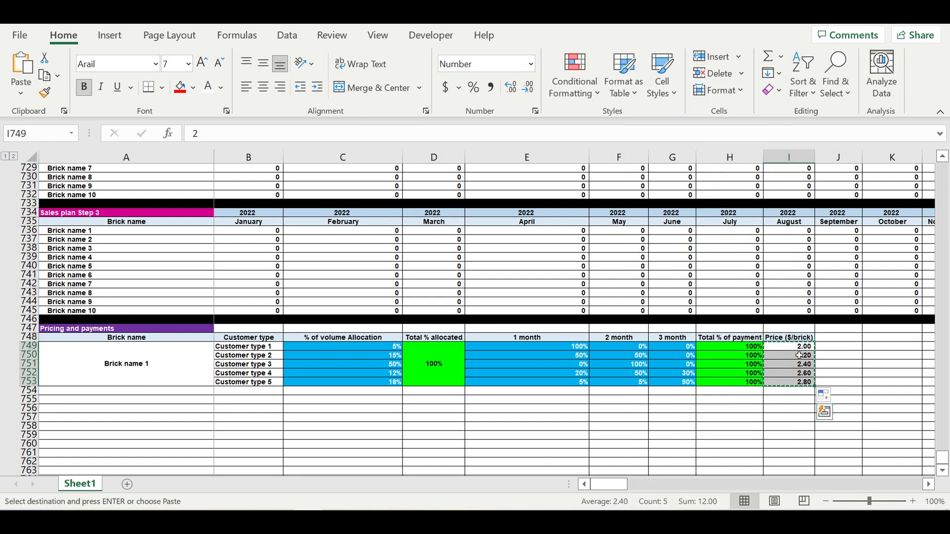
left_click(788, 350)
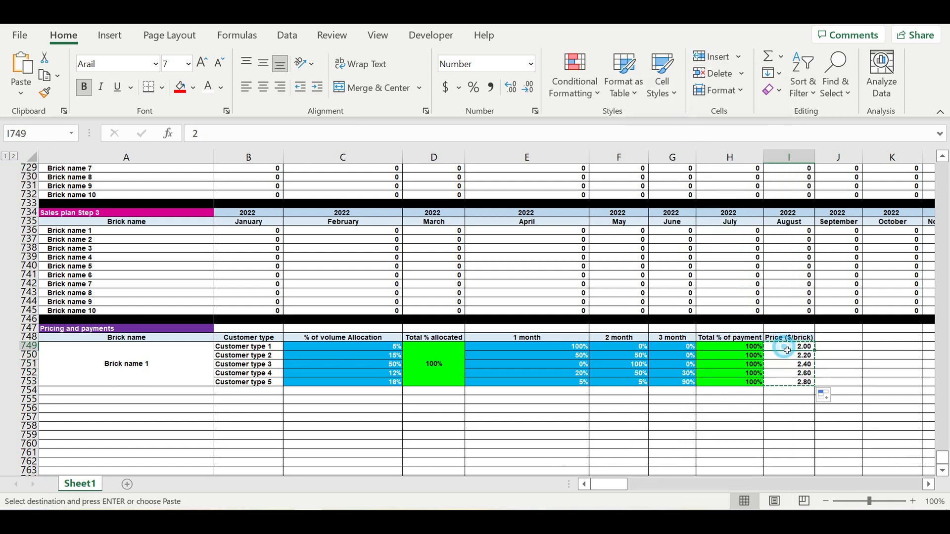
left_click(795, 363)
Fill the price cells I749:I753 with the same blue as the percentage input cells
left_click_drag(791, 346, 796, 382)
left_click(193, 88)
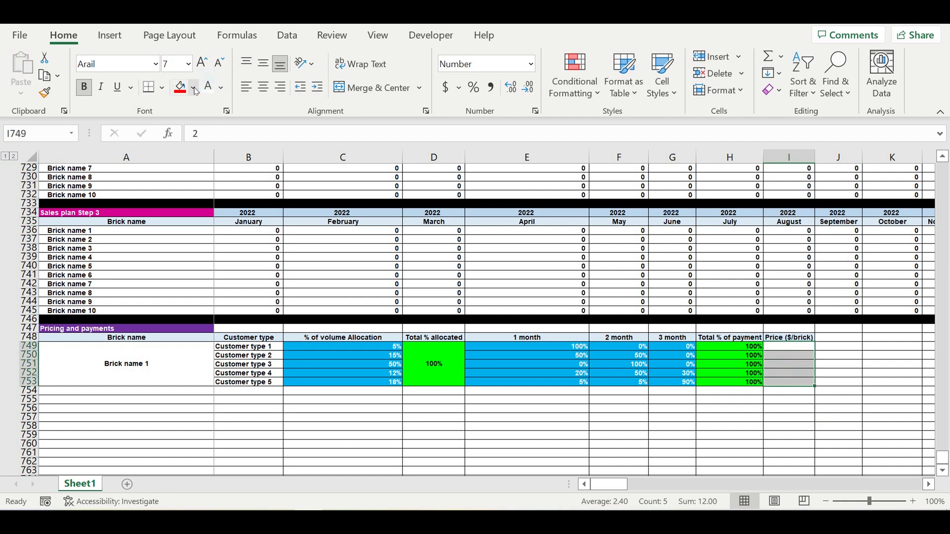
left_click(257, 226)
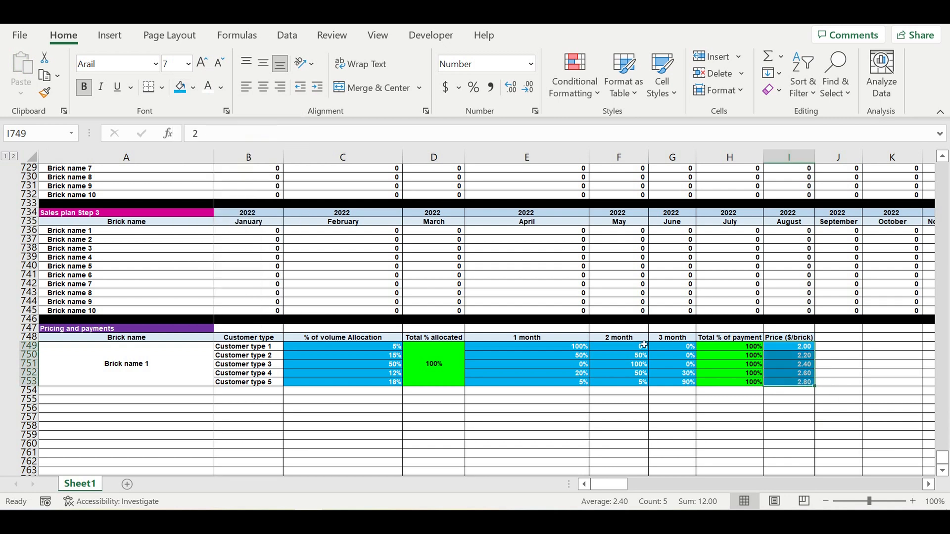
left_click(838, 383)
Extend the price header into J748, rename it "Customer COEFF" and autofit column J
left_click(792, 340)
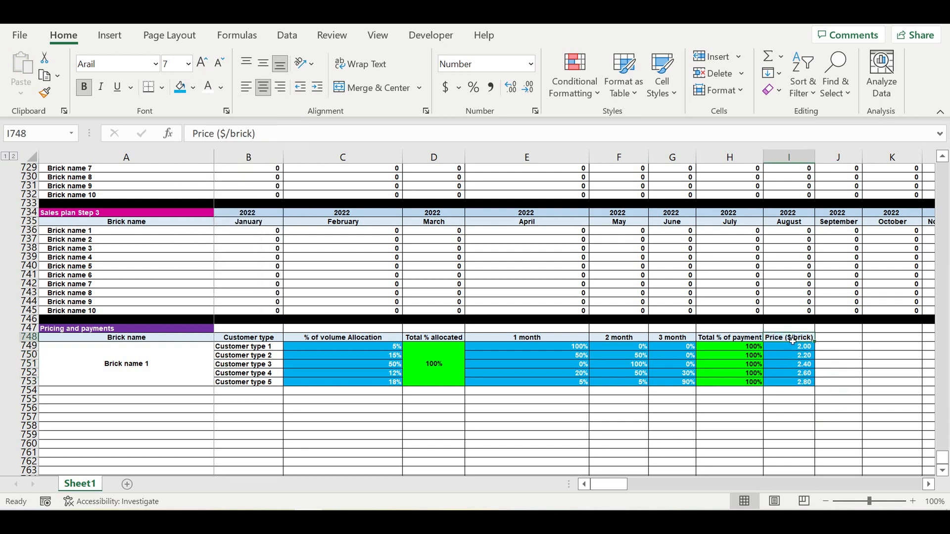
left_click(929, 484)
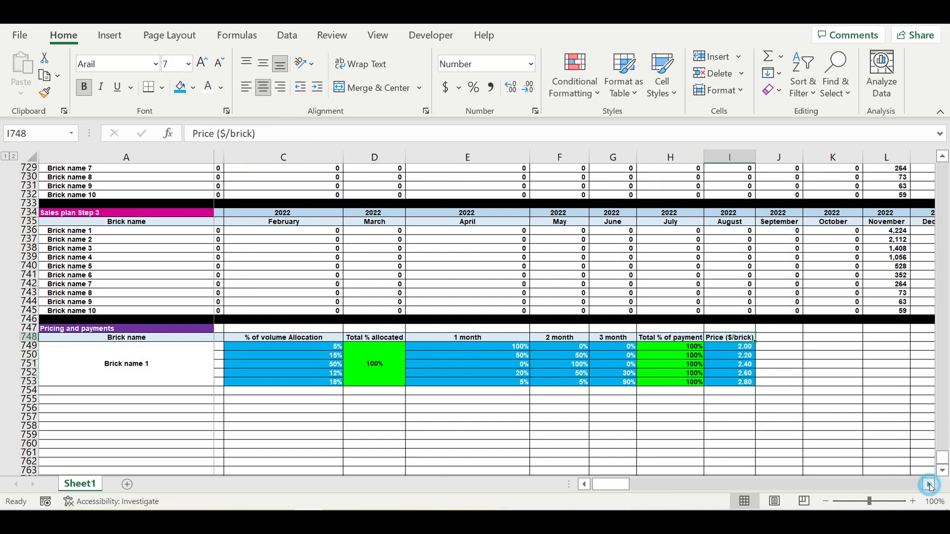
left_click(929, 485)
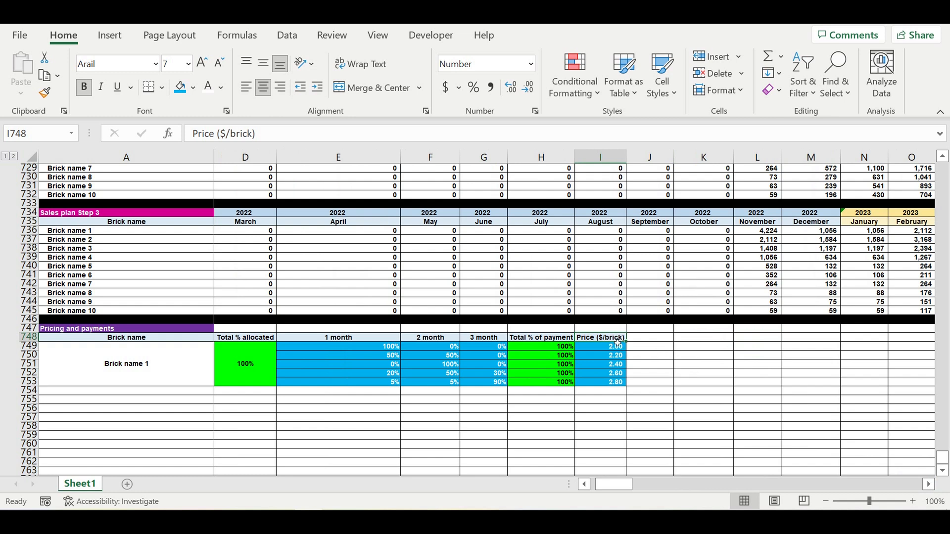
left_click_drag(628, 342, 666, 342)
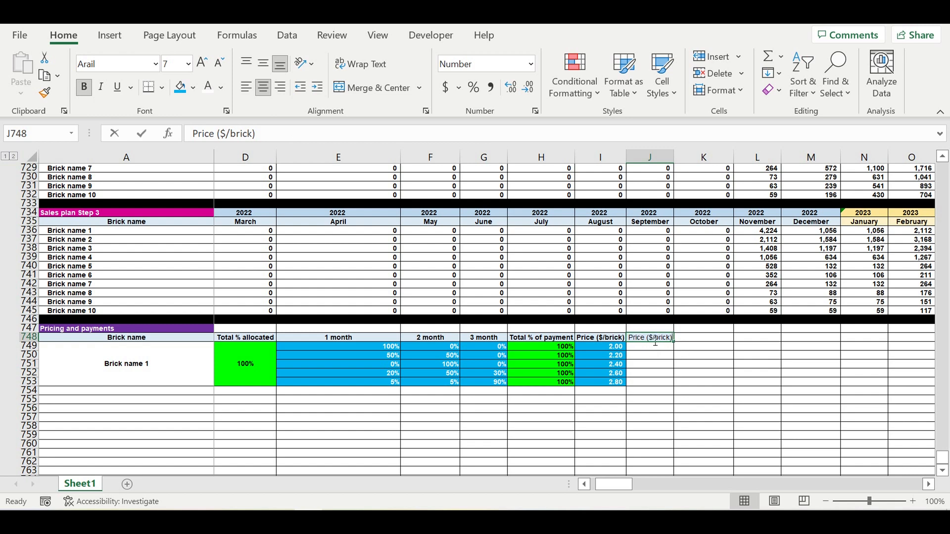
type("Cu")
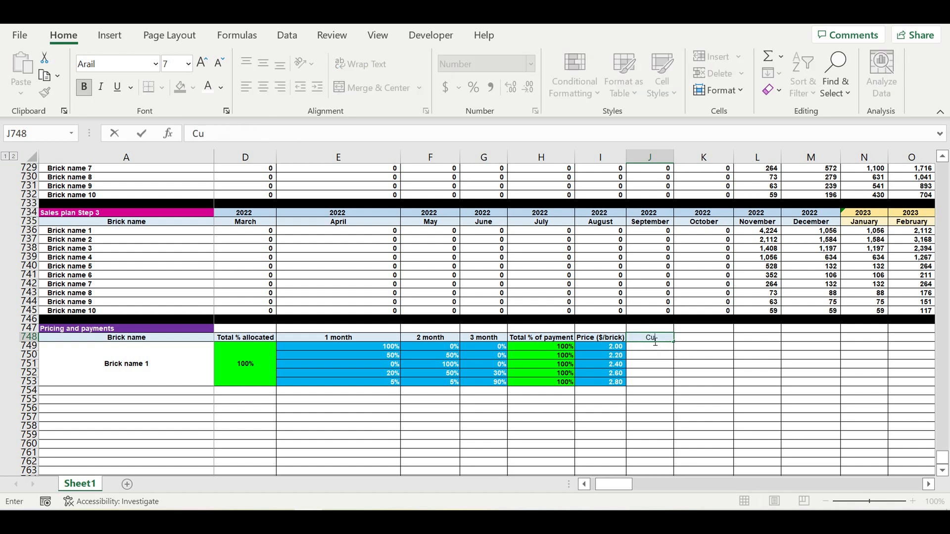
type("stomer COEFF")
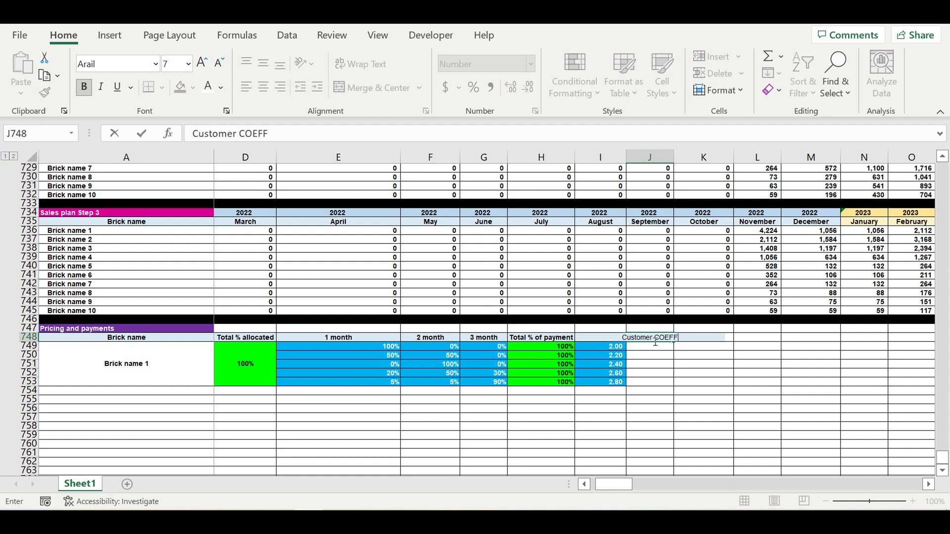
key("Return")
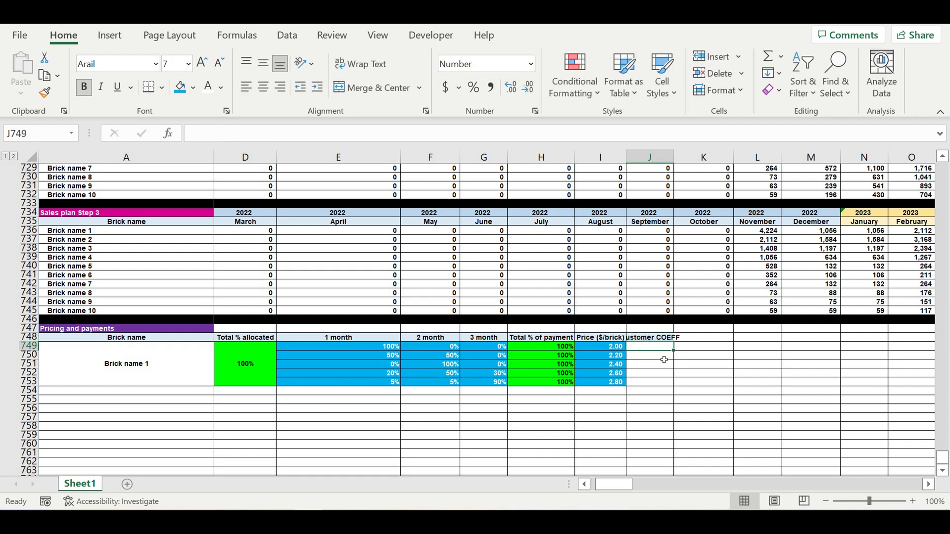
double_click(674, 157)
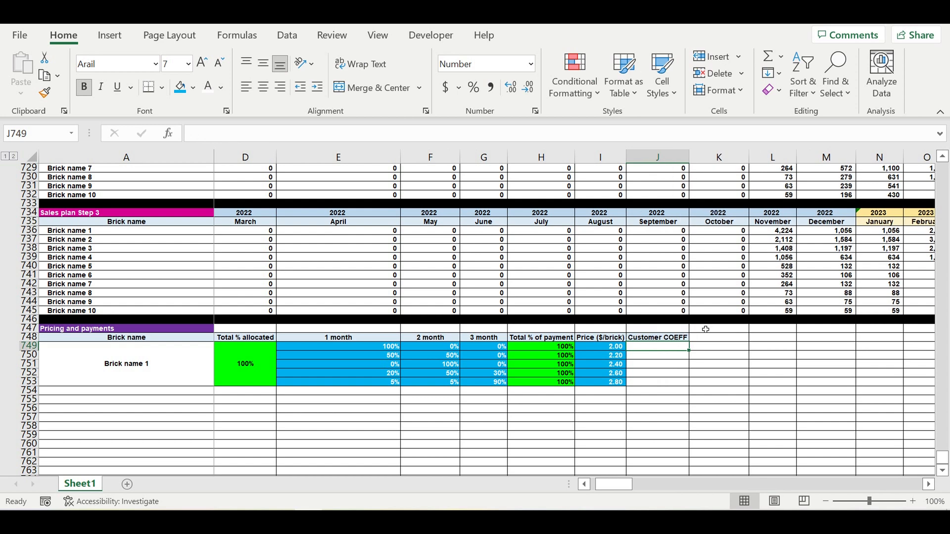
left_click(713, 375)
Format J749 as a percentage and enter 100% as the customer coefficient for customer type 1
left_click(658, 348)
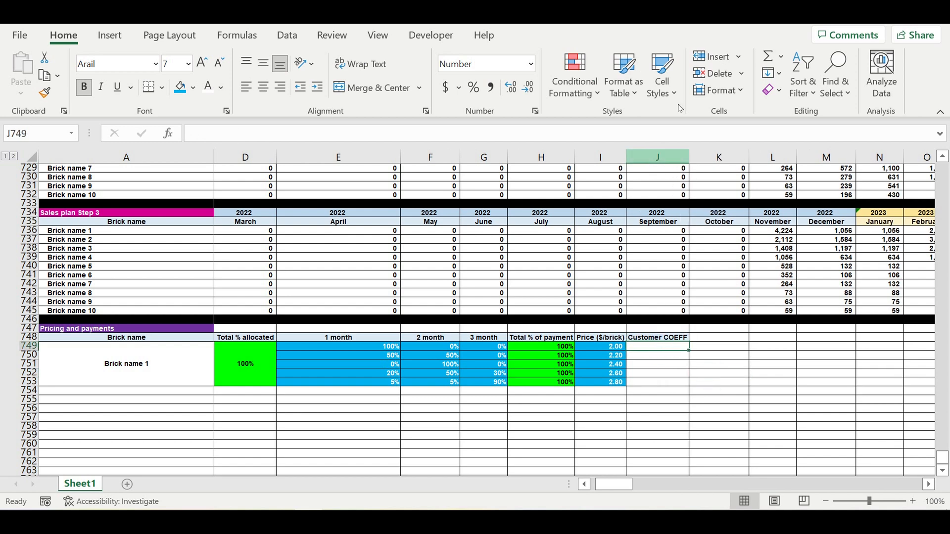
left_click(473, 87)
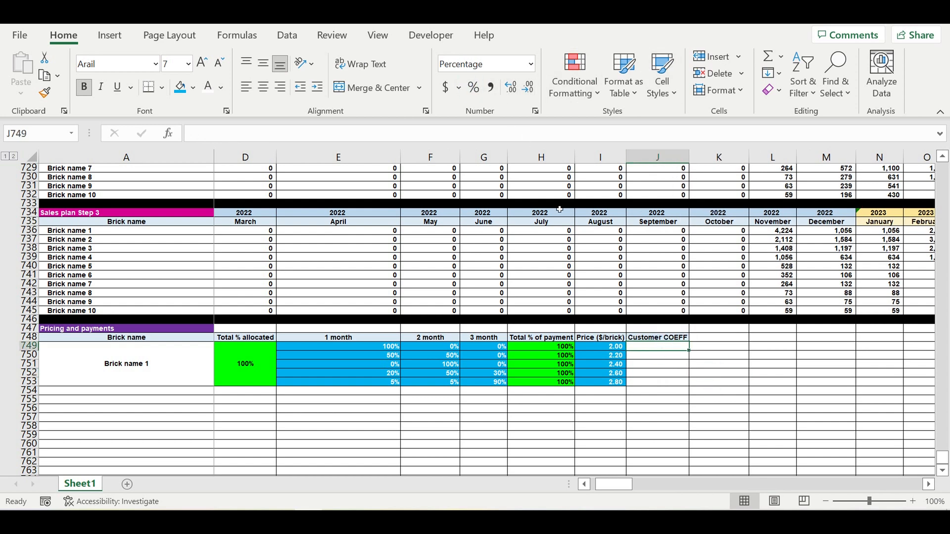
type("1")
type("00")
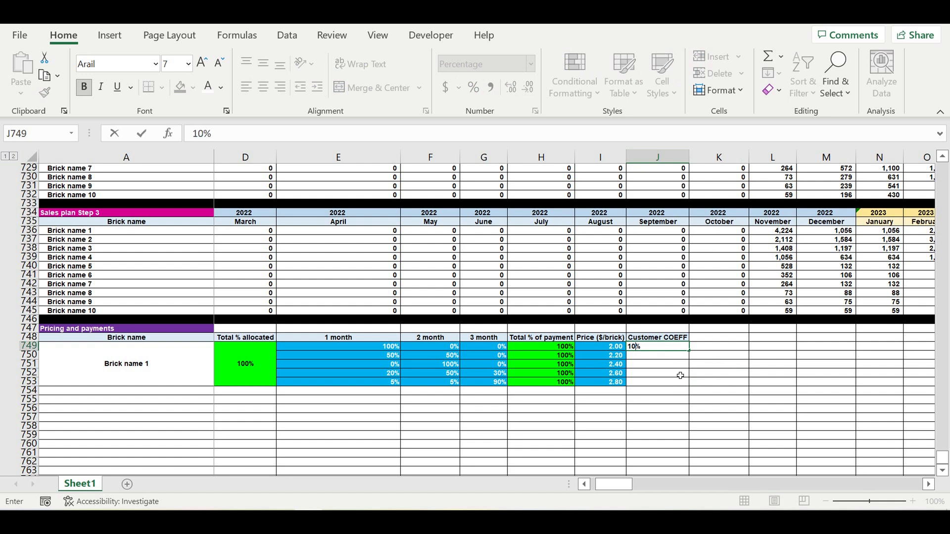
key("Return")
Apply the blue fill to J749 and copy the cell down through J753
left_click(661, 348)
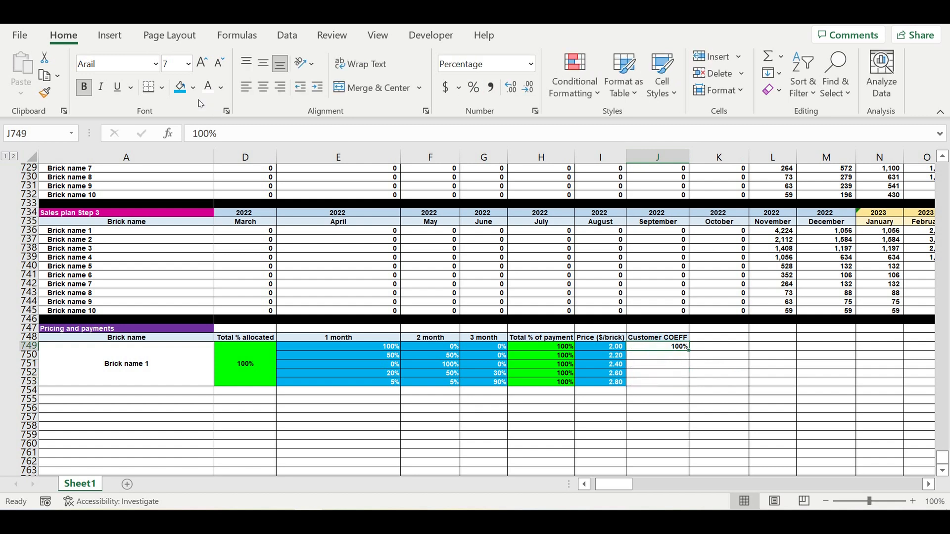
left_click(181, 87)
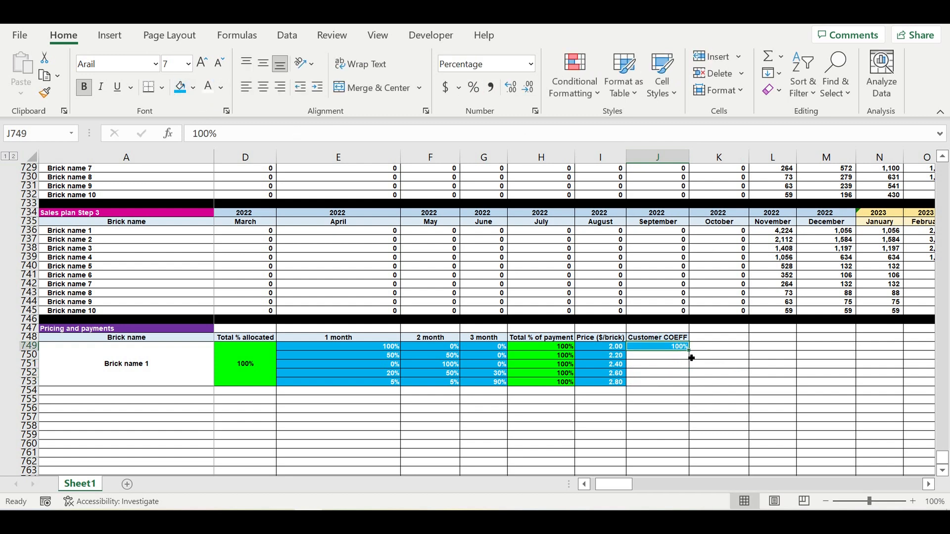
left_click_drag(696, 355, 693, 386)
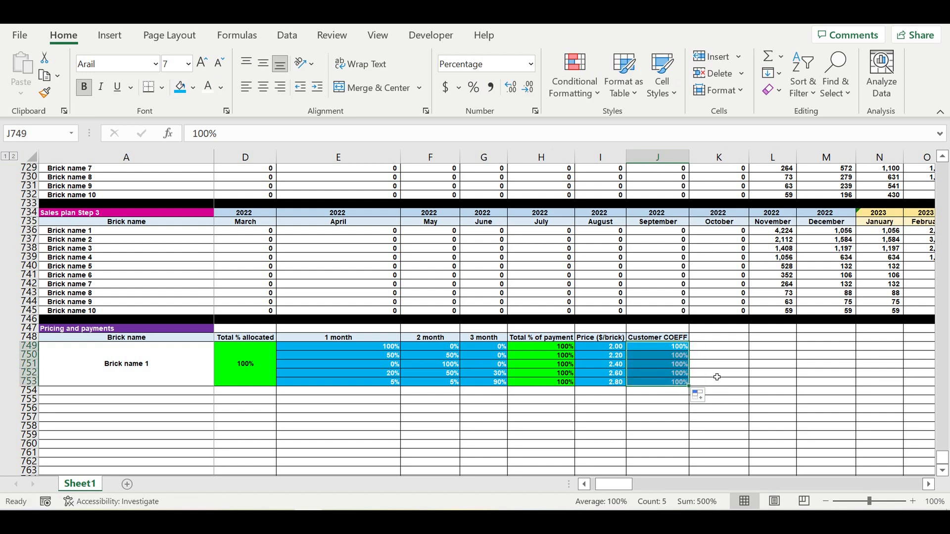
Extend the "Customer COEFF" header into K748 and rename the copy "Brick COEFF"
left_click(671, 335)
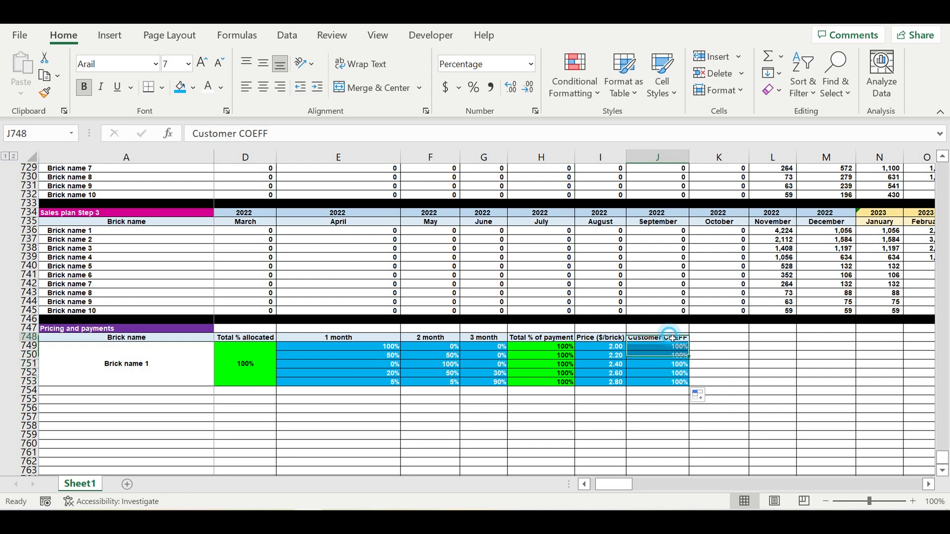
left_click_drag(690, 340, 734, 346)
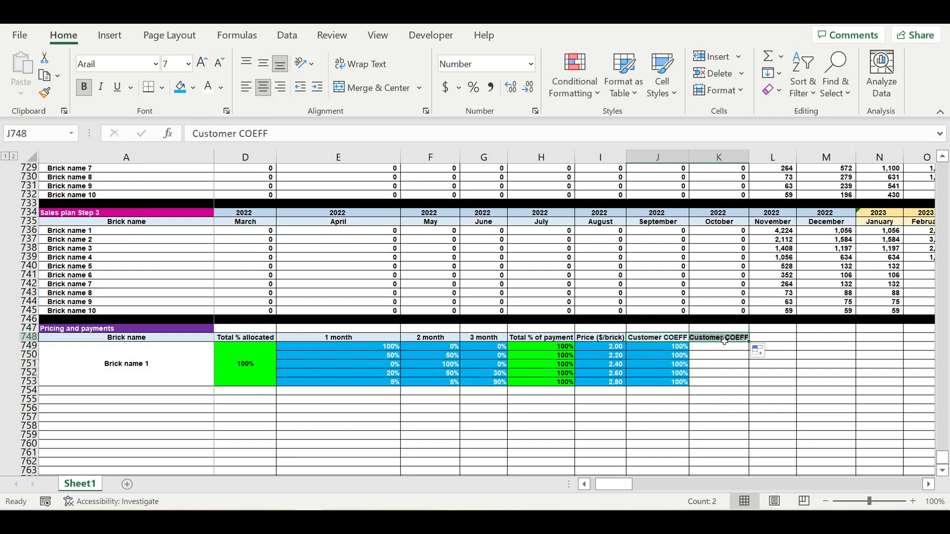
left_click(724, 340)
left_click_drag(631, 489, 618, 493)
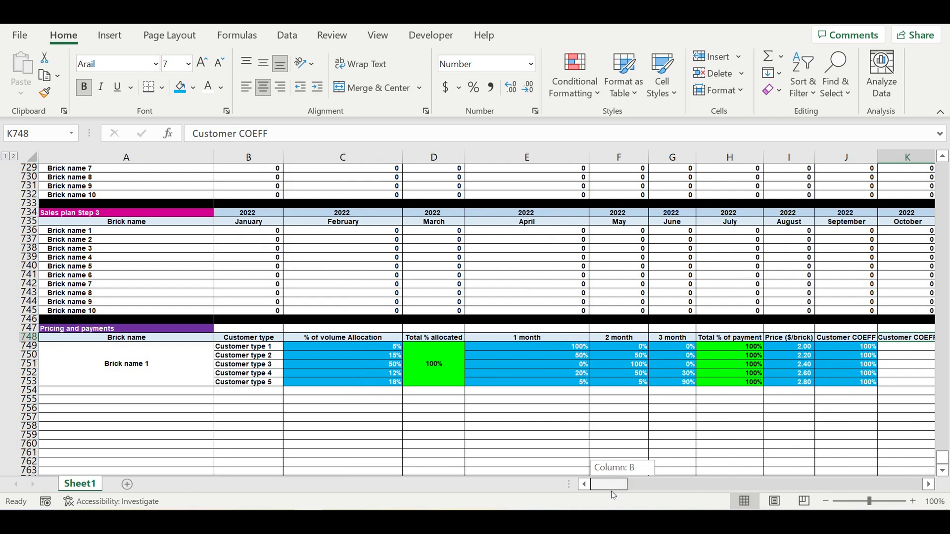
left_click_drag(613, 495, 612, 495)
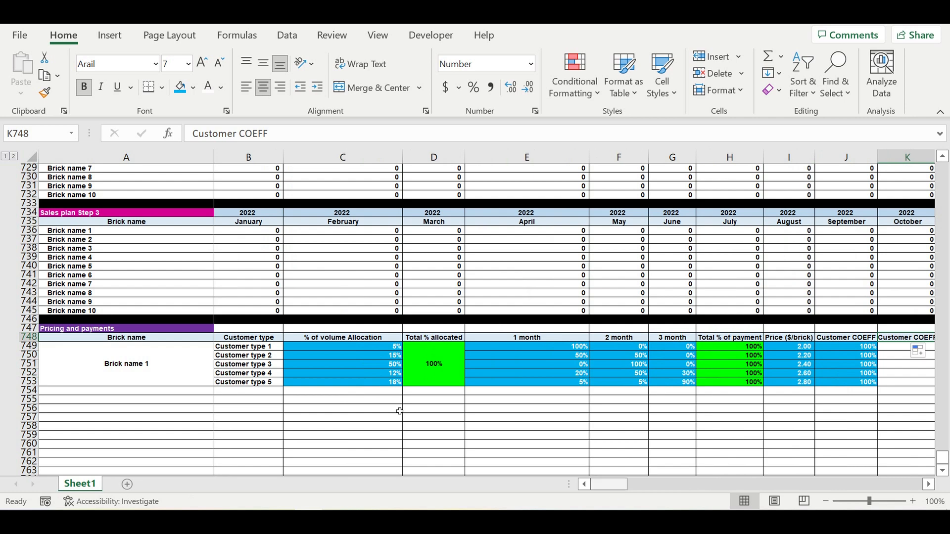
left_click_drag(609, 484, 622, 484)
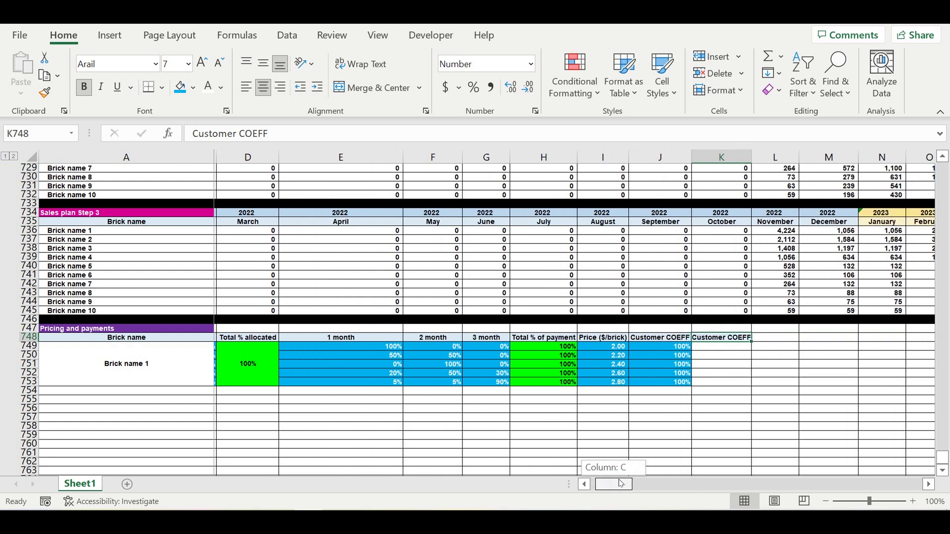
left_click(770, 382)
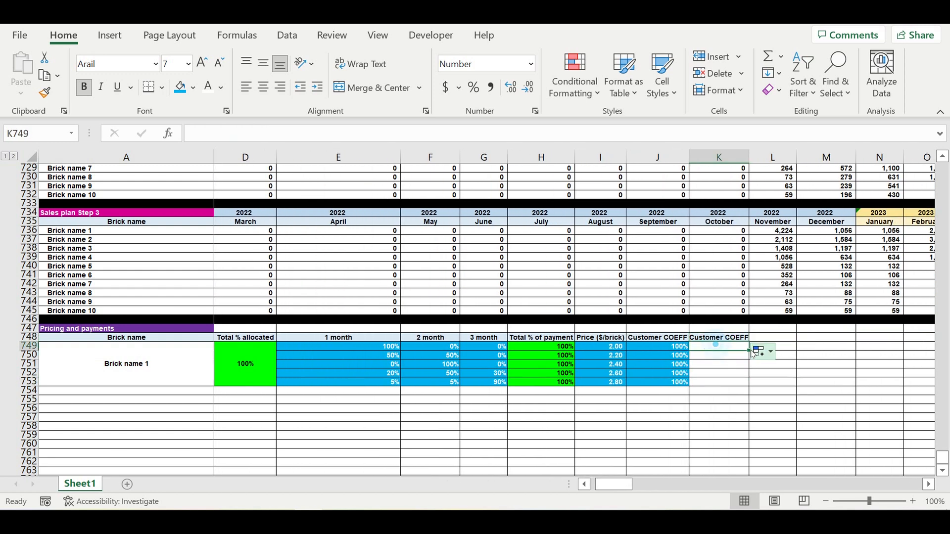
left_click(721, 338)
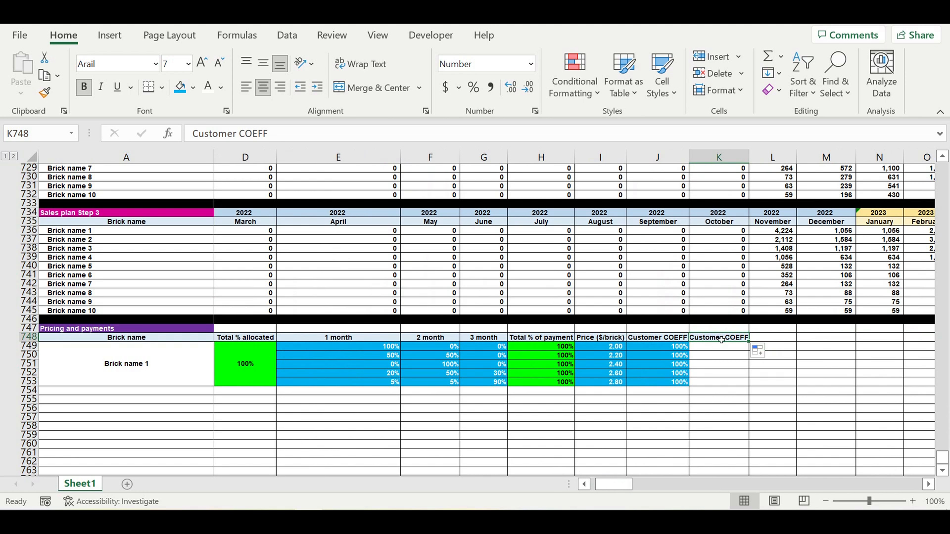
type("Brick COEFF")
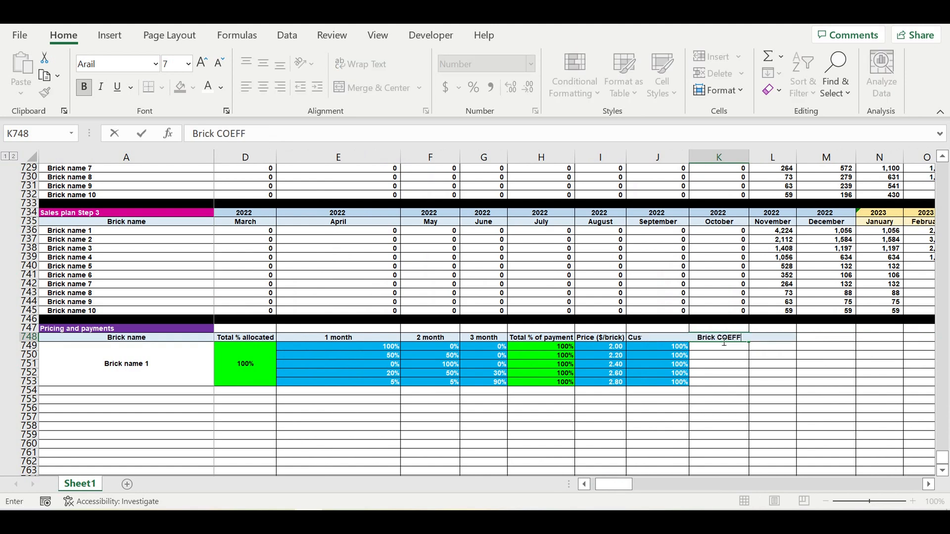
key("Return")
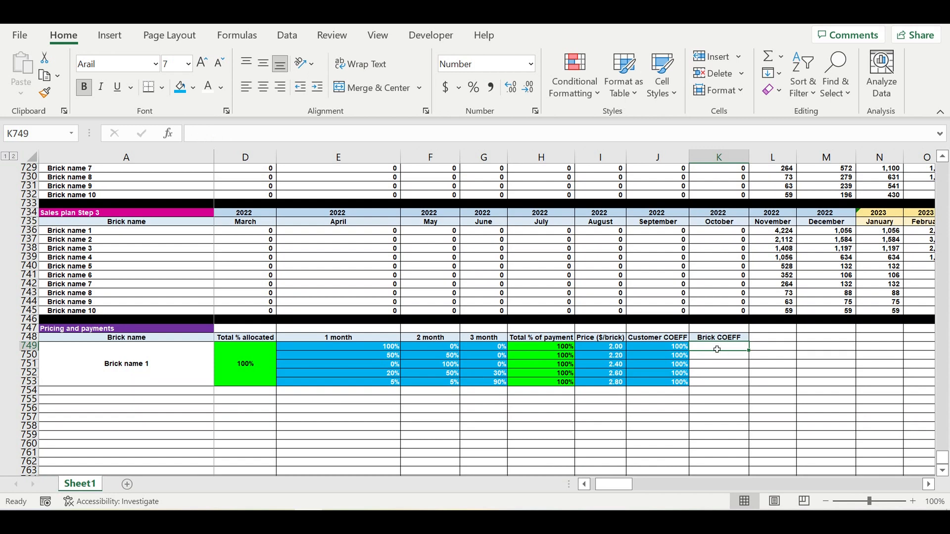
Merge and center K749:K753 and enter 100% in percentage format as the coefficient for Brick name 1
left_click_drag(720, 347, 717, 383)
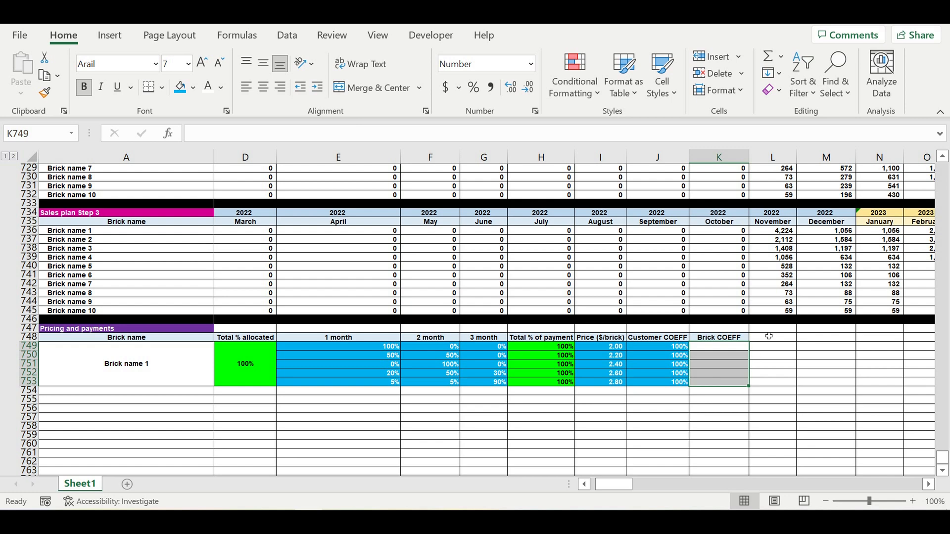
left_click(340, 89)
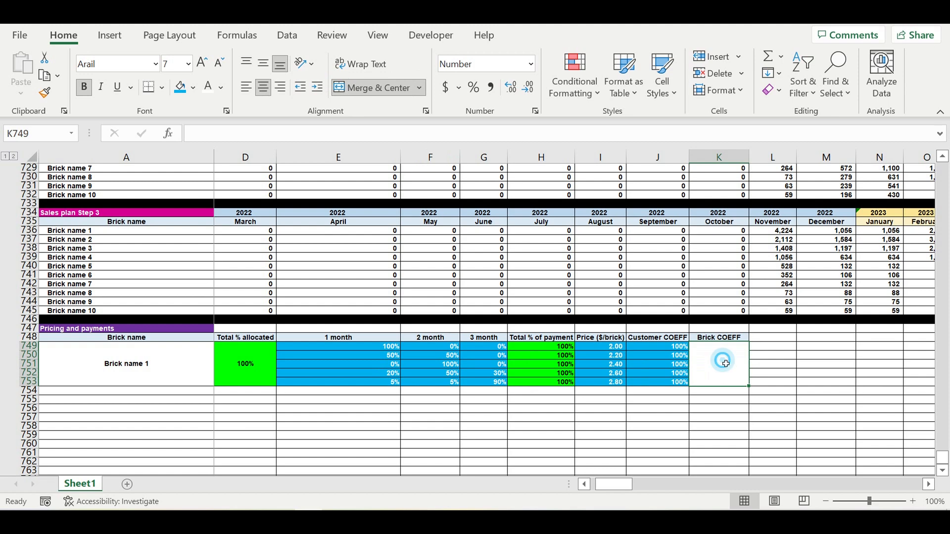
left_click(730, 409)
left_click(719, 366)
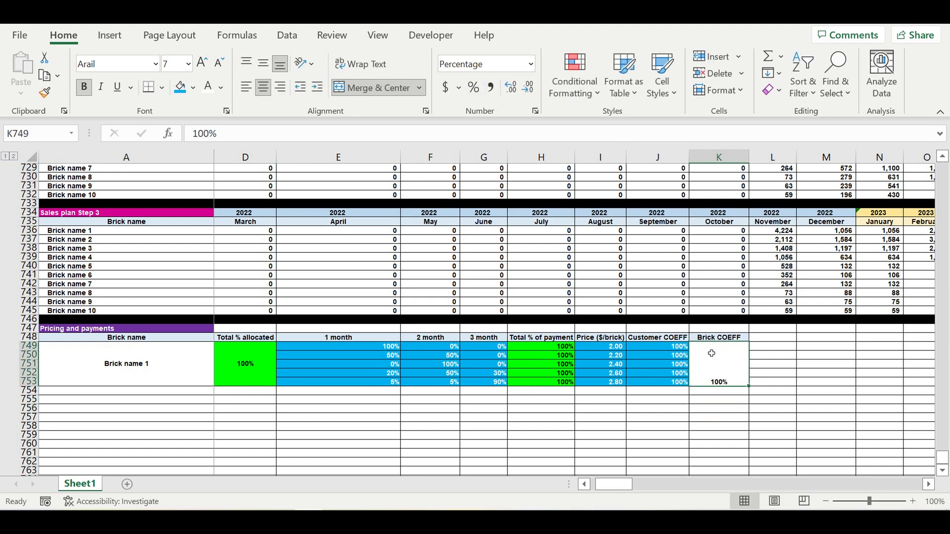
Set the vertical text alignment of the merged Brick COEFF cell to Center
right_click(733, 371)
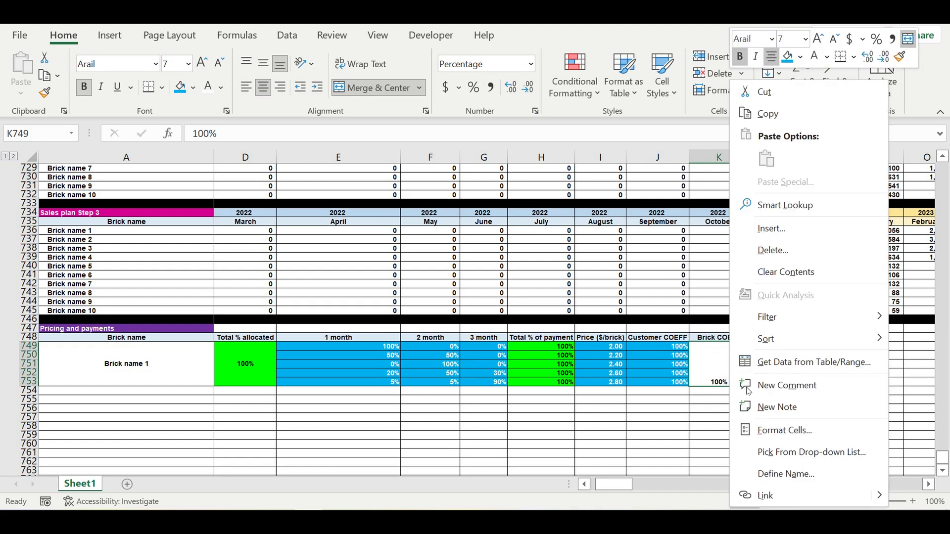
left_click(771, 427)
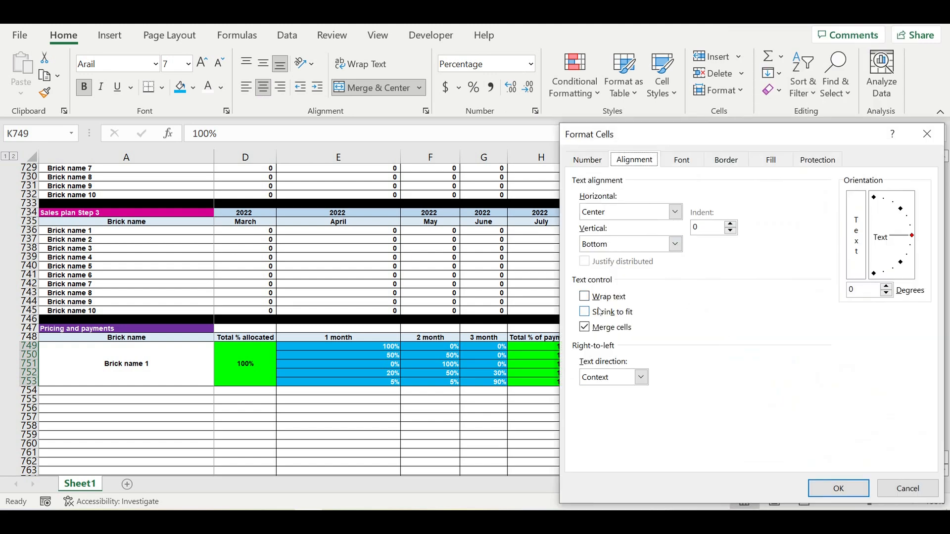
left_click(675, 244)
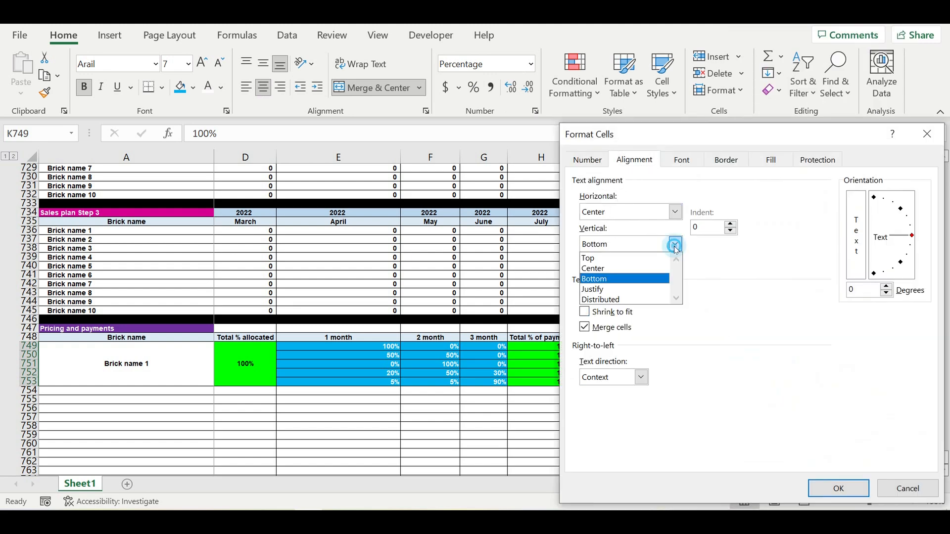
left_click(608, 262)
left_click(838, 488)
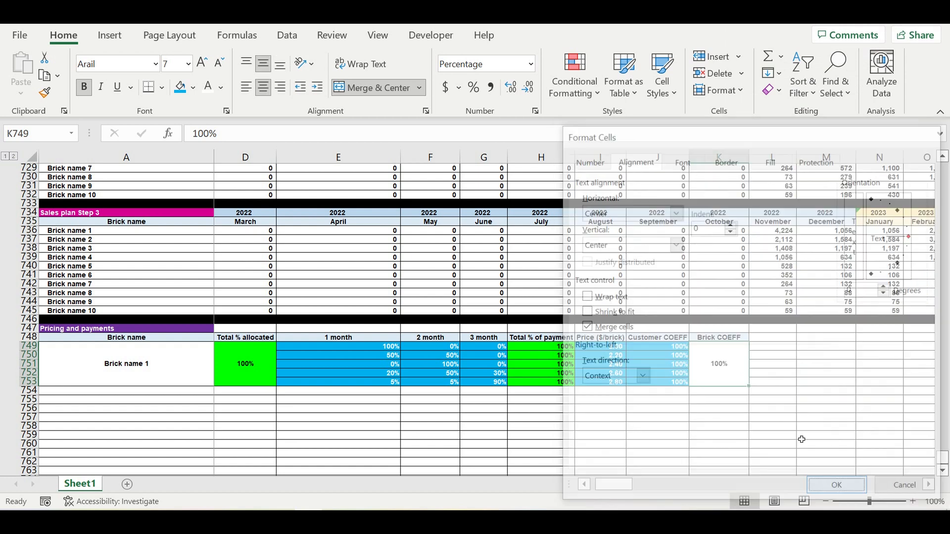
Apply the blue fill to the merged Brick COEFF cell K749:K753
left_click(732, 365)
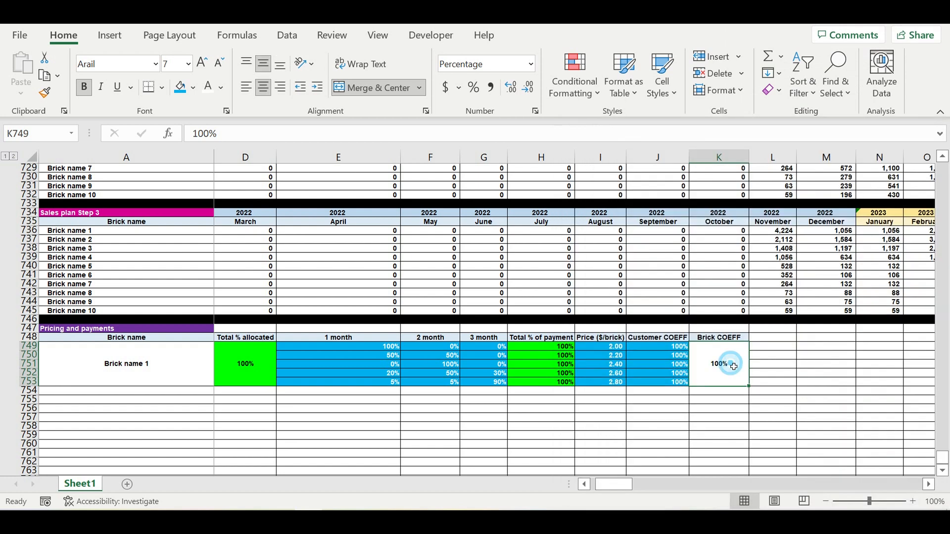
left_click(181, 87)
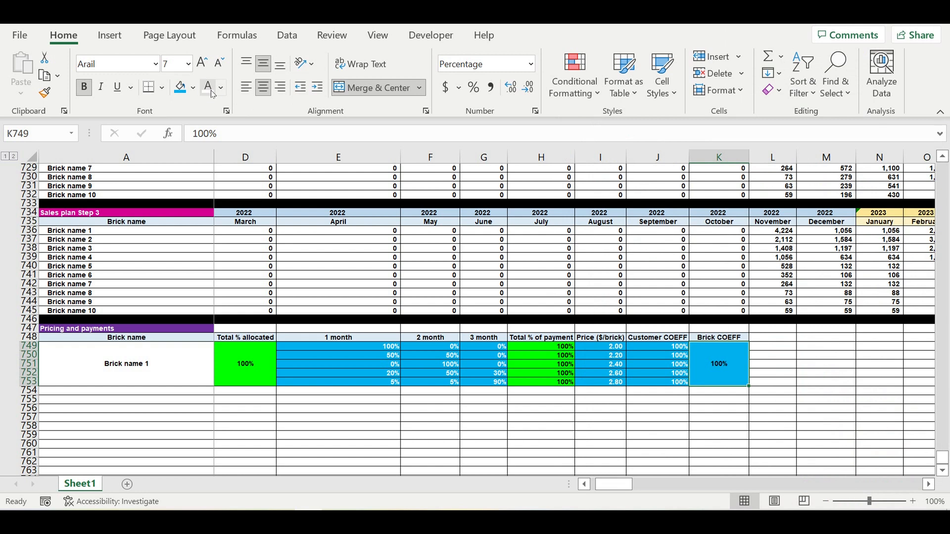
left_click(811, 378)
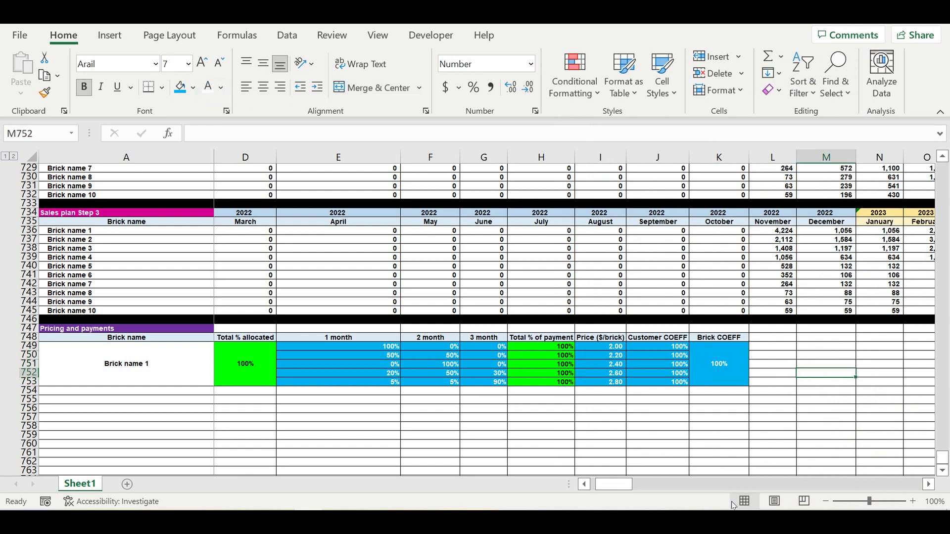
Insert three new rows between the sales plan and the "Pricing and payments" title row
left_click_drag(616, 484, 604, 489)
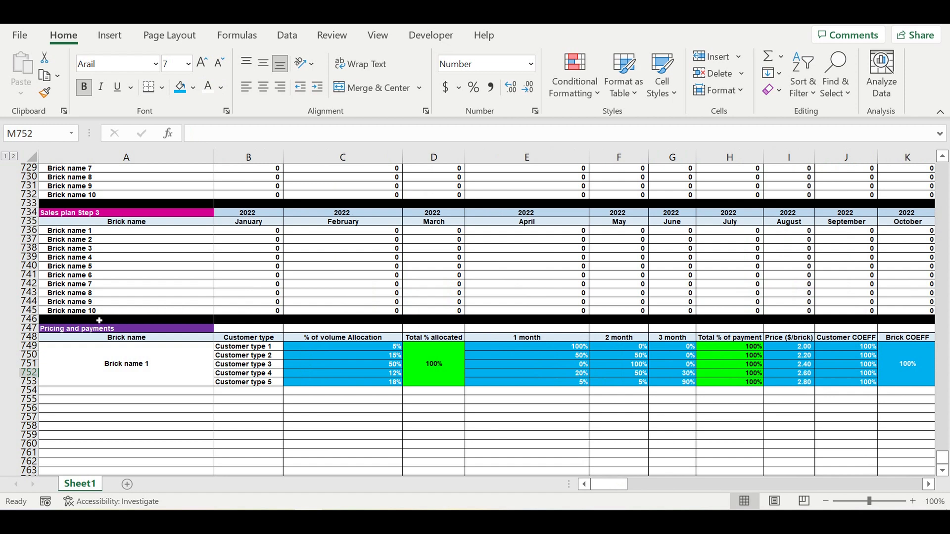
left_click(29, 328)
right_click(29, 328)
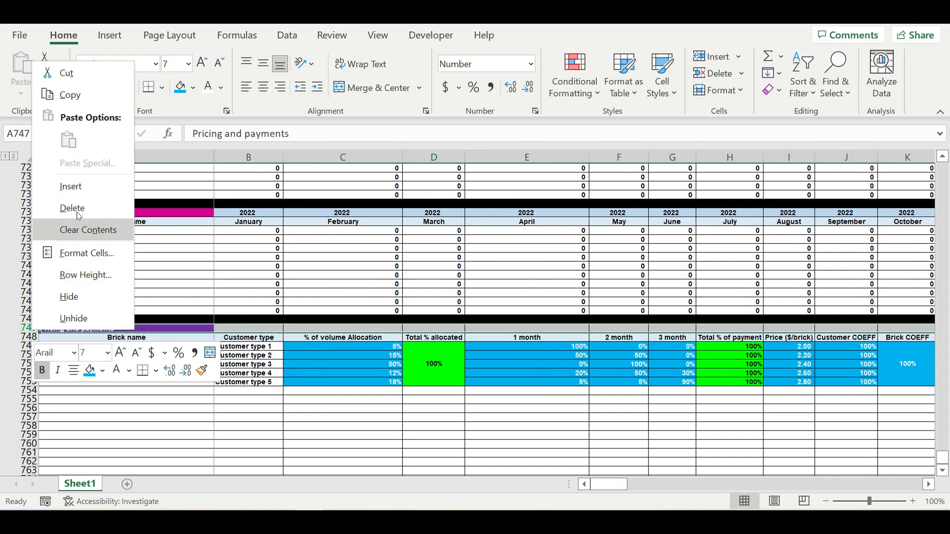
left_click(77, 188)
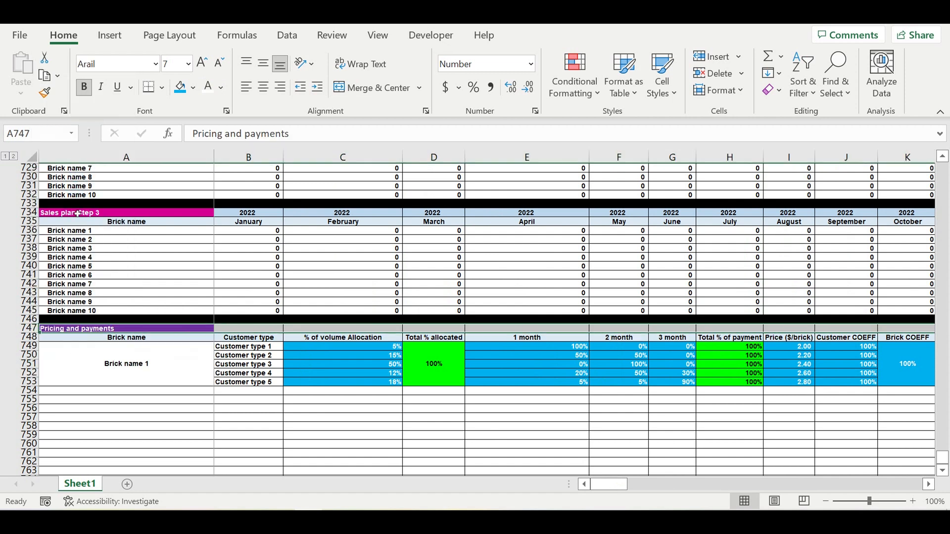
left_click_drag(28, 328, 28, 337)
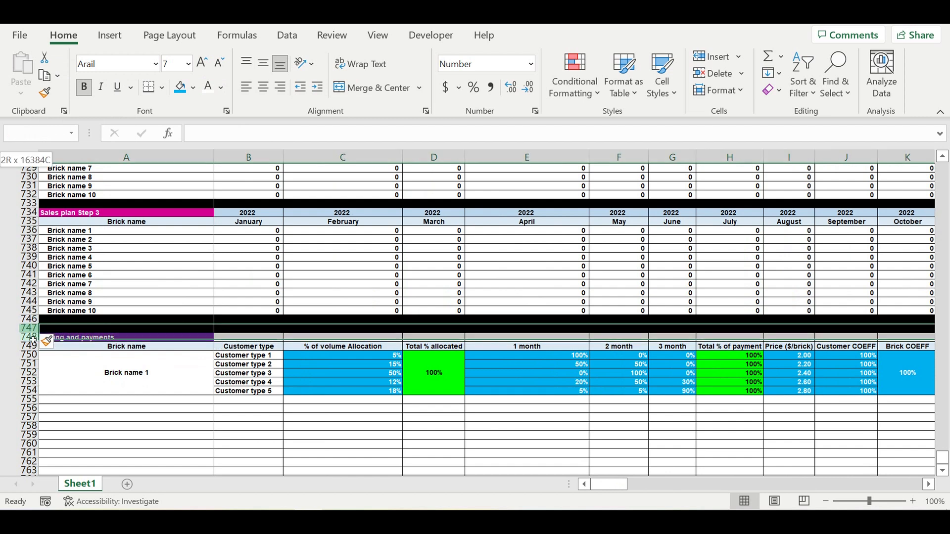
right_click(30, 337)
left_click(77, 189)
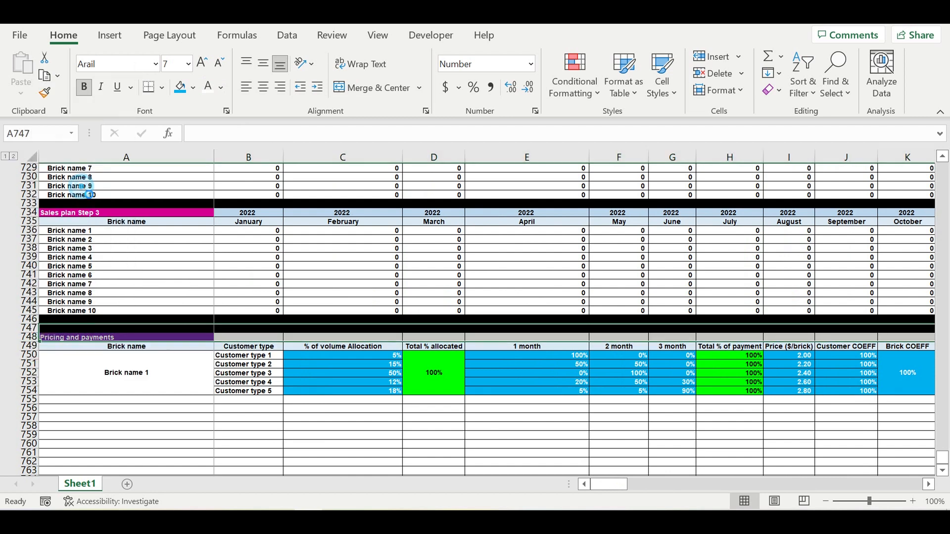
Set rows 747 and 748 to a white fill and the automatic font color
left_click_drag(28, 328, 29, 337)
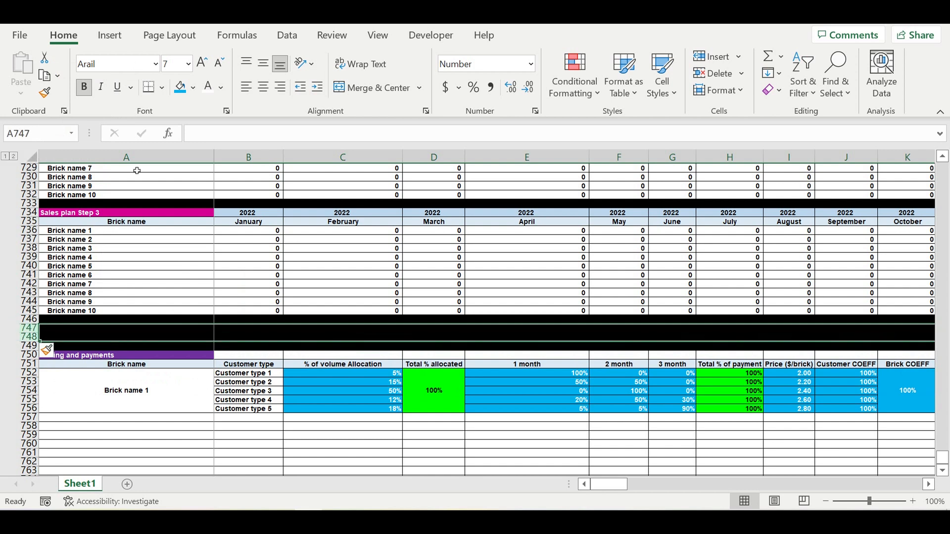
left_click(193, 88)
left_click(182, 124)
left_click(221, 89)
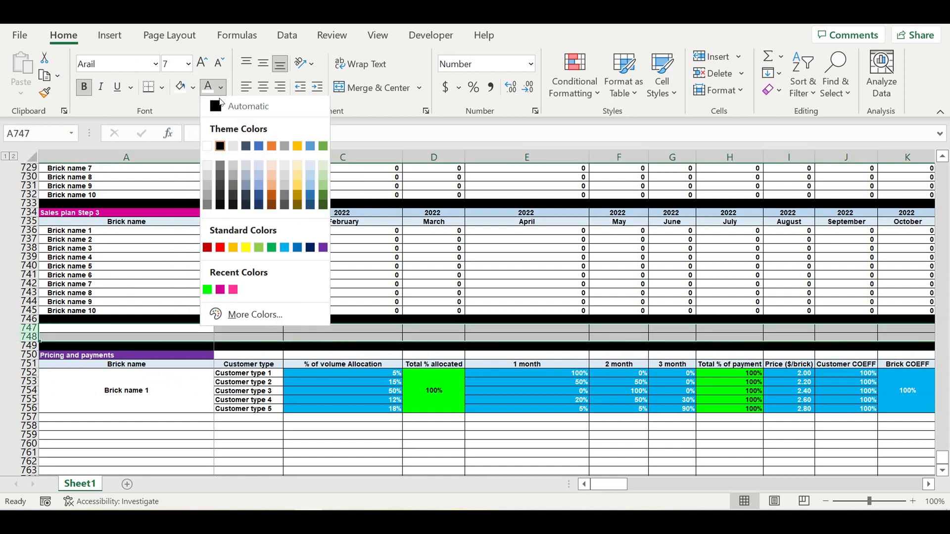
left_click(218, 104)
left_click(163, 331)
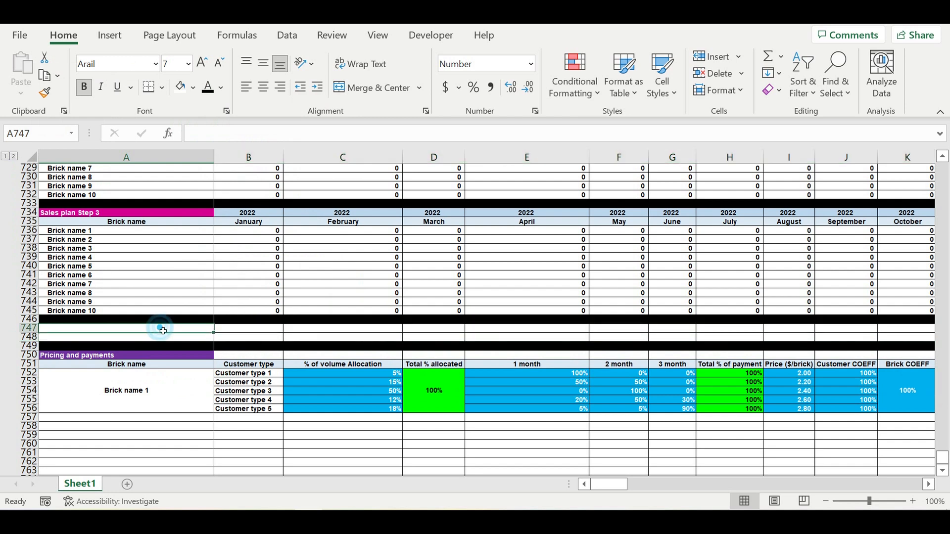
Label A748 "General pricin coeff" and enter 100% in percentage format in B748
left_click(152, 339)
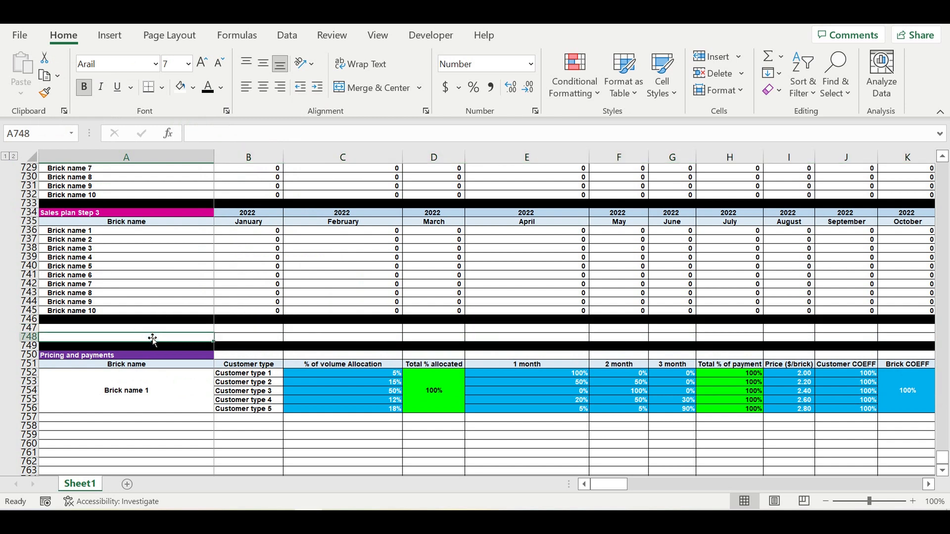
type("Genera")
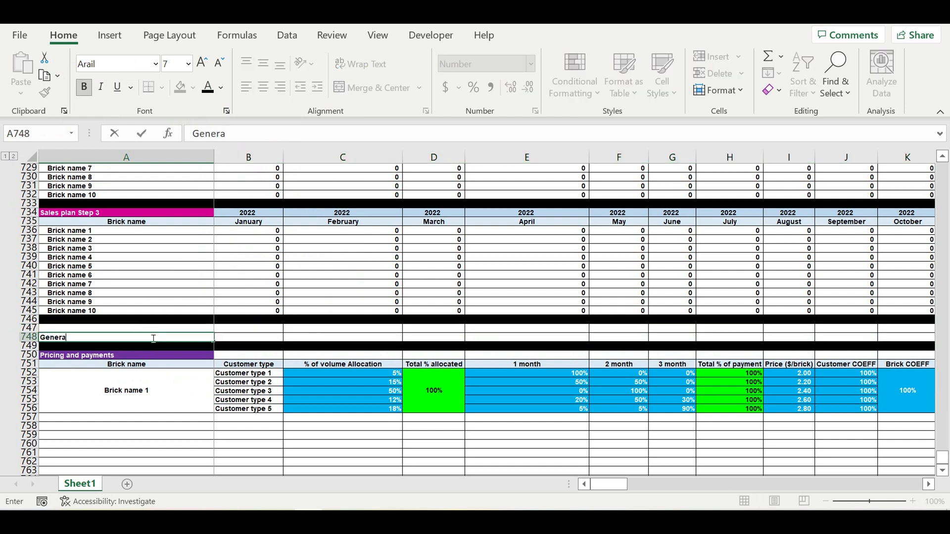
type("l pricin coeff")
key("ctrl+Return")
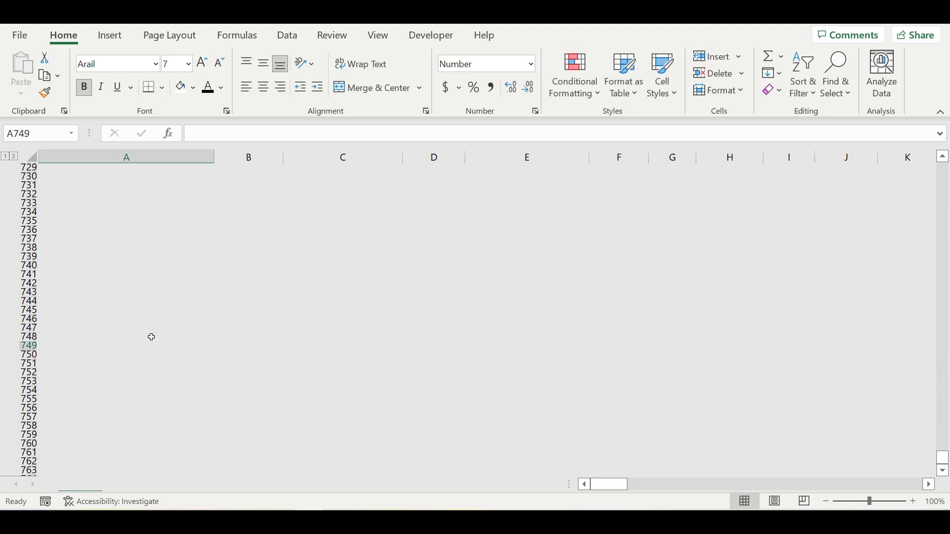
key("Right")
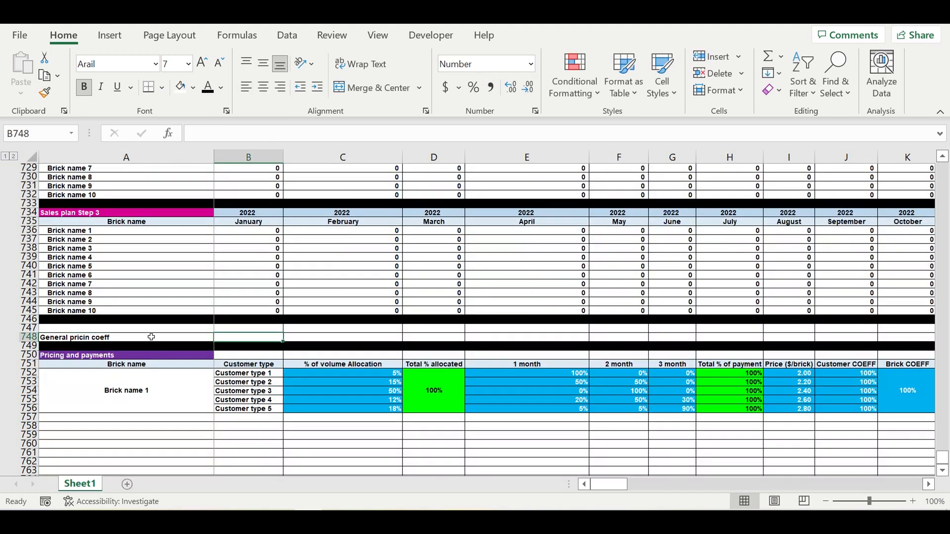
type("1")
left_click(263, 364)
left_click(250, 337)
left_click(476, 90)
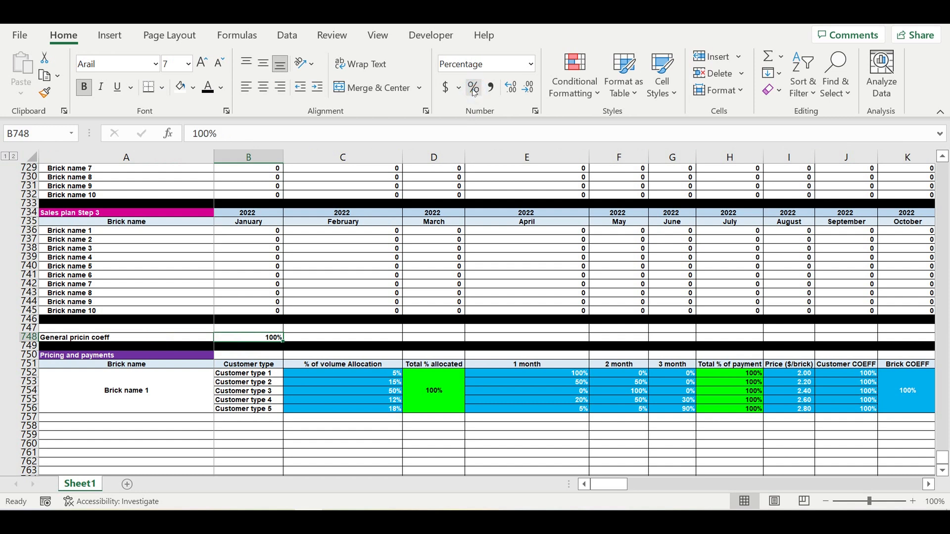
Give cell B748 a light blue fill and a white font
left_click(193, 88)
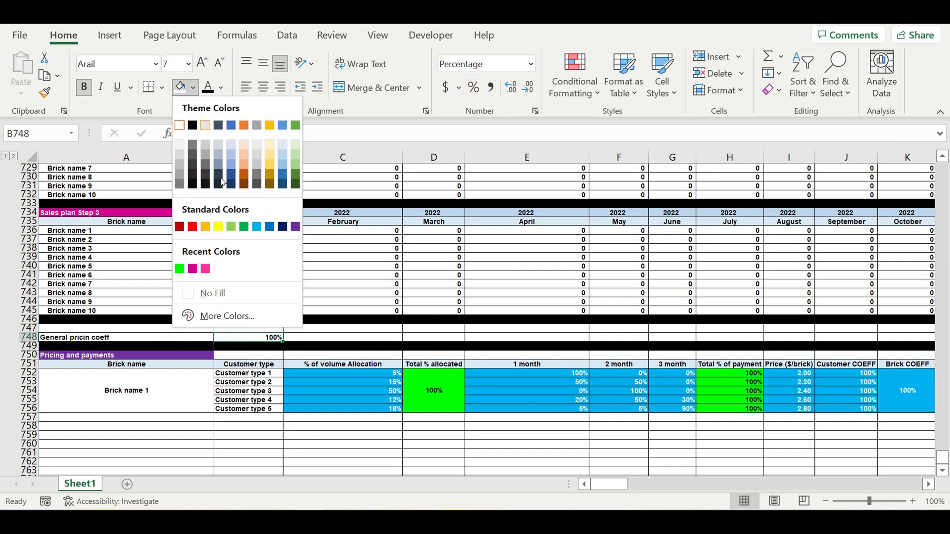
left_click(256, 227)
left_click(222, 89)
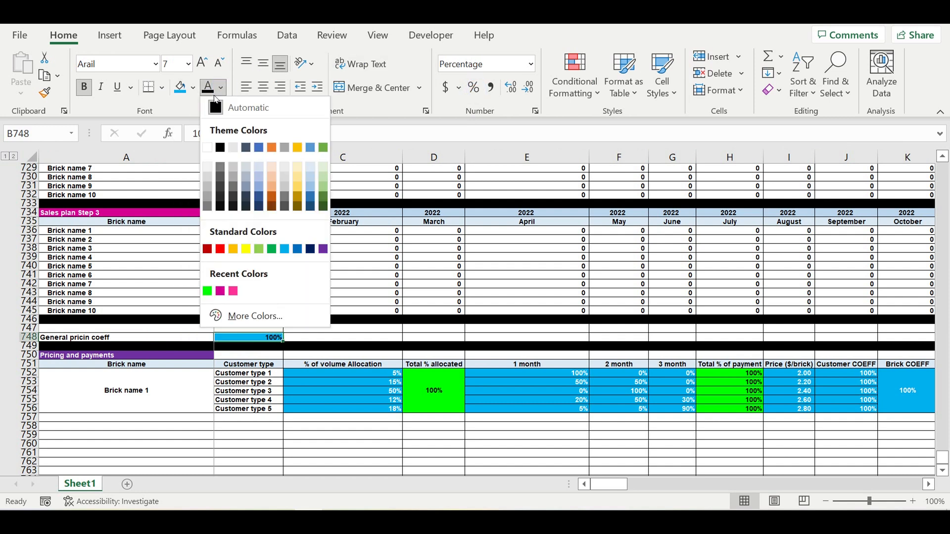
left_click(208, 148)
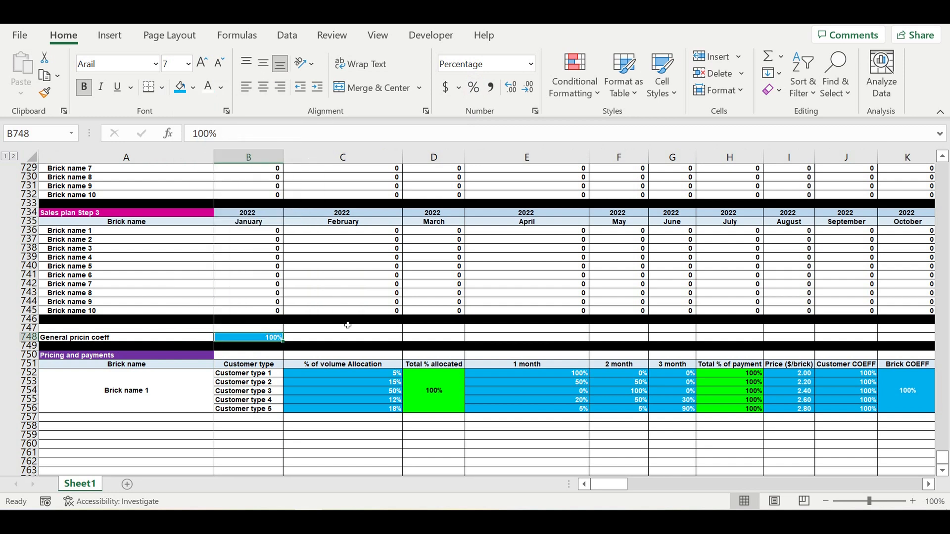
left_click(347, 325)
left_click(262, 338)
Delete the blank row 747 and increase the indent of the "General pricin coeff" label by one level
left_click(29, 328)
right_click(29, 328)
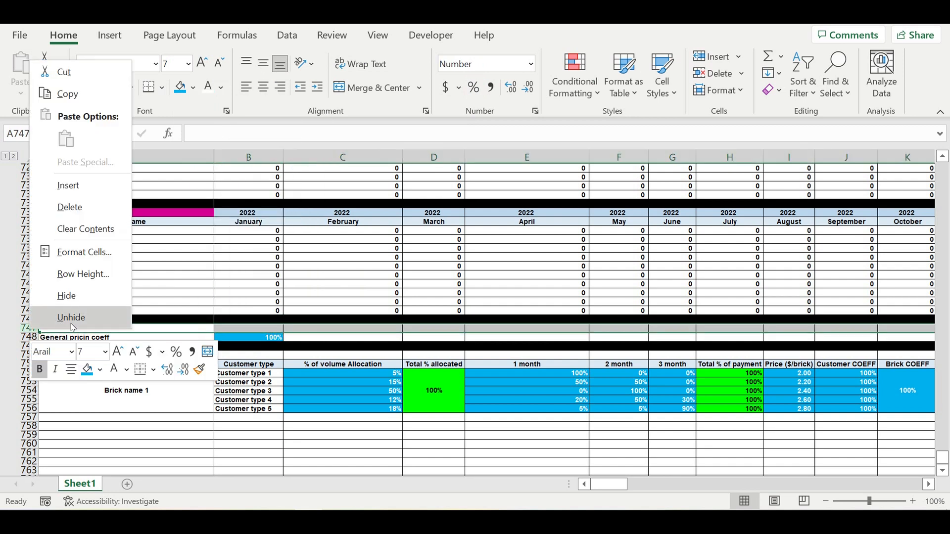
left_click(73, 208)
left_click(273, 259)
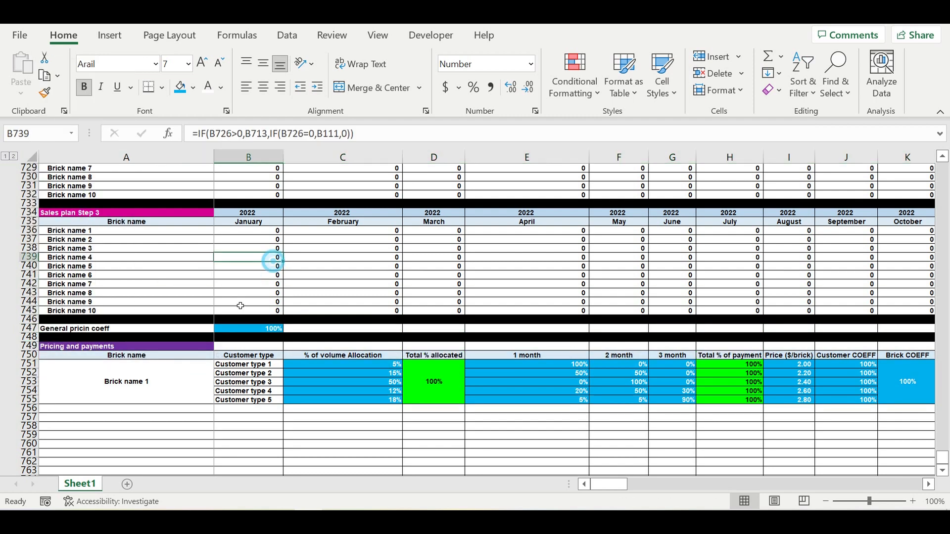
left_click(146, 328)
left_click(317, 89)
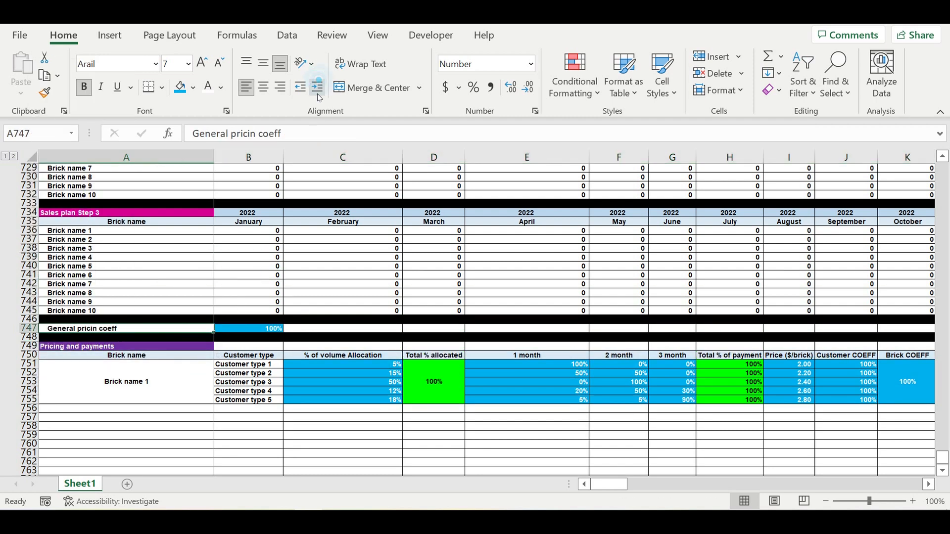
Extend the "Brick COEFF" header into L750, rename the copy "Final price ($/brick)" and widen column L to fit it
scroll(610, 487, "right", 4)
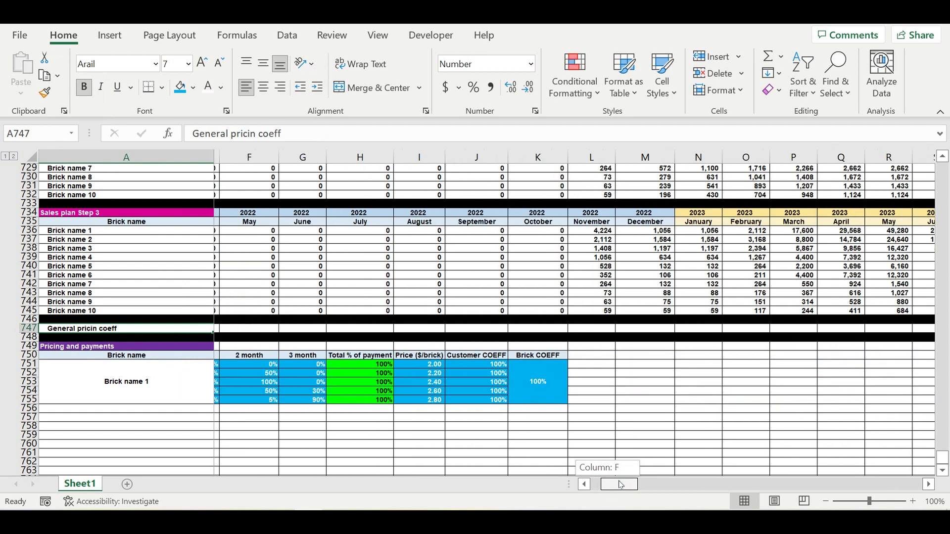
left_click(550, 356)
left_click_drag(562, 360, 600, 364)
left_click(593, 358)
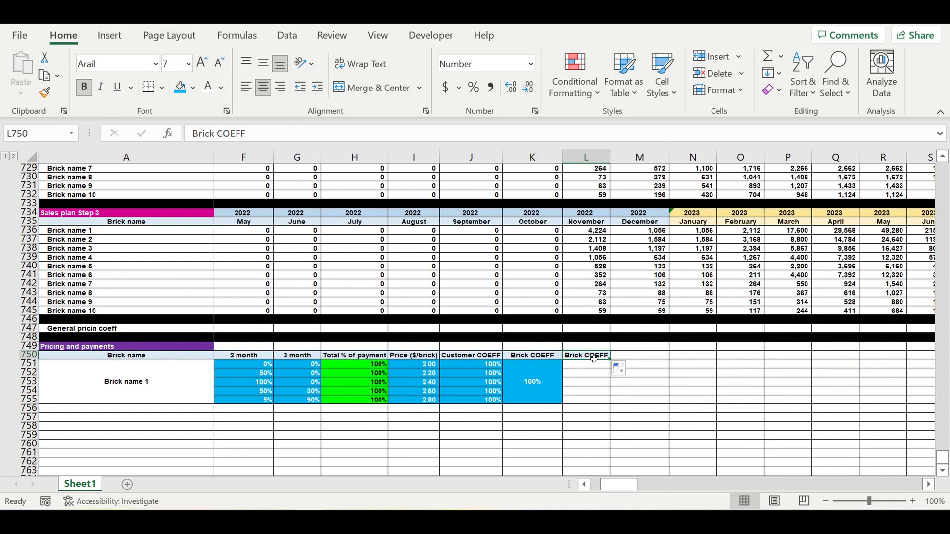
type("Final price (")
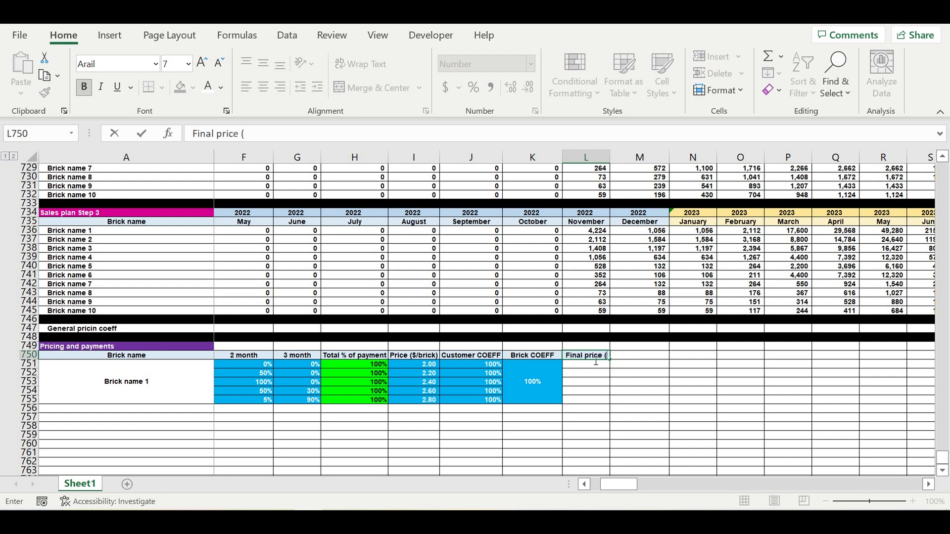
type("$/brick")
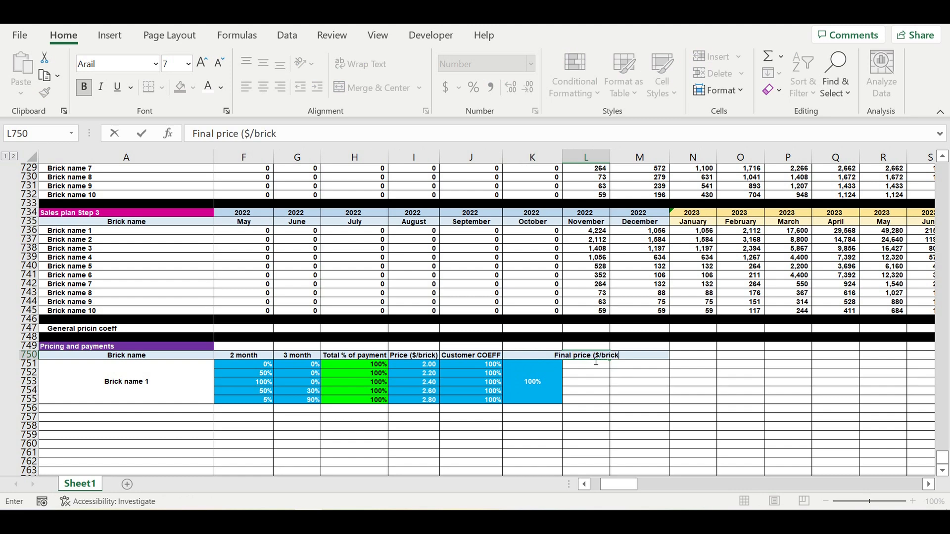
type(")")
key("Return")
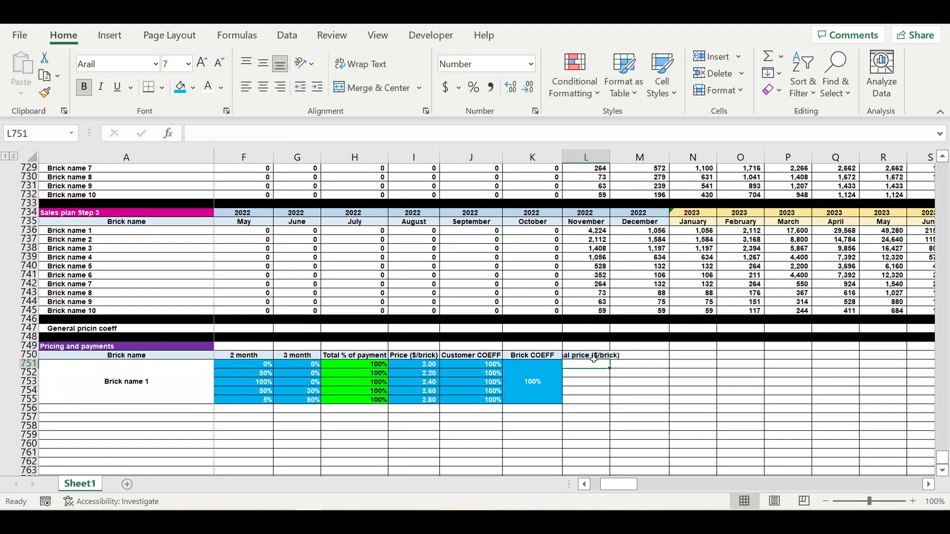
left_click_drag(613, 160, 634, 161)
left_click(705, 376)
Start the final price formula in L751 as =I751*J751*$K$751, with the brick coefficient as an absolute reference
left_click(607, 366)
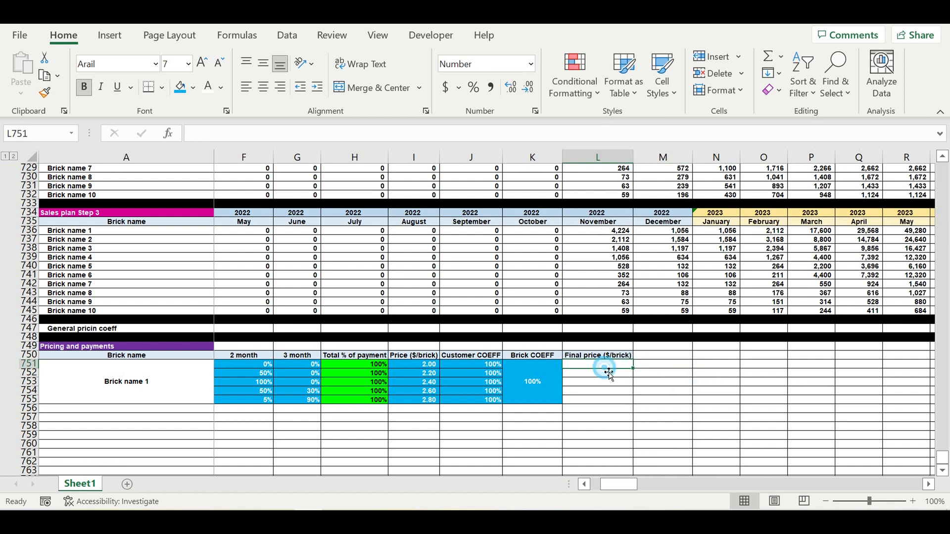
type("=")
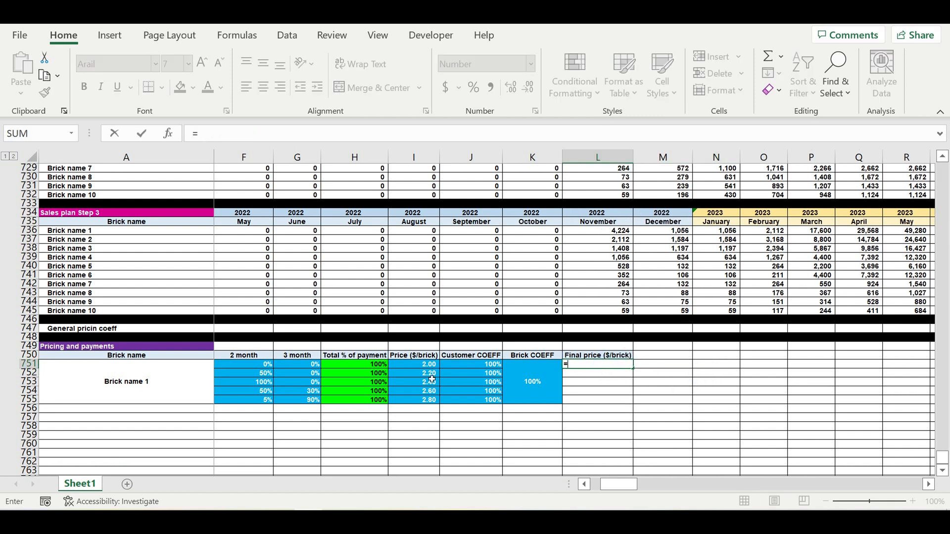
left_click(412, 369)
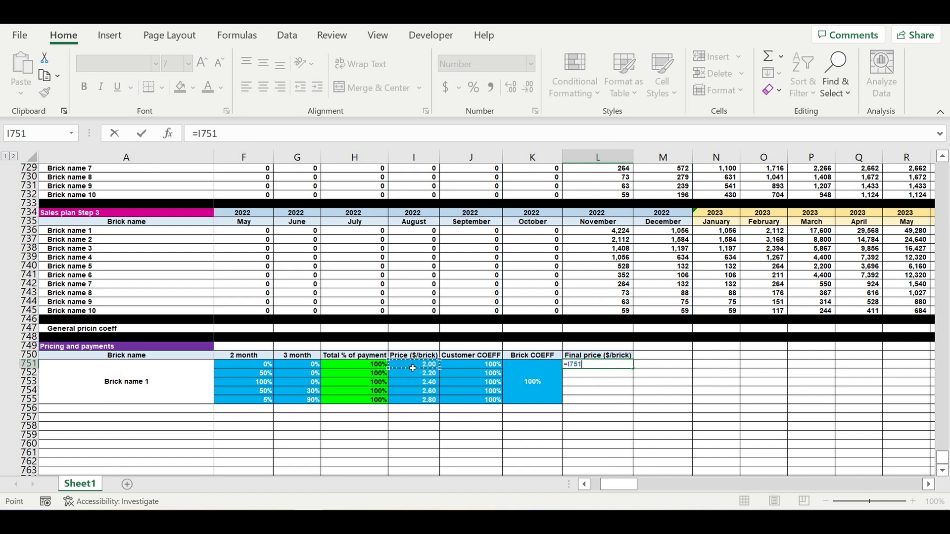
type("*")
left_click(485, 368)
type("*")
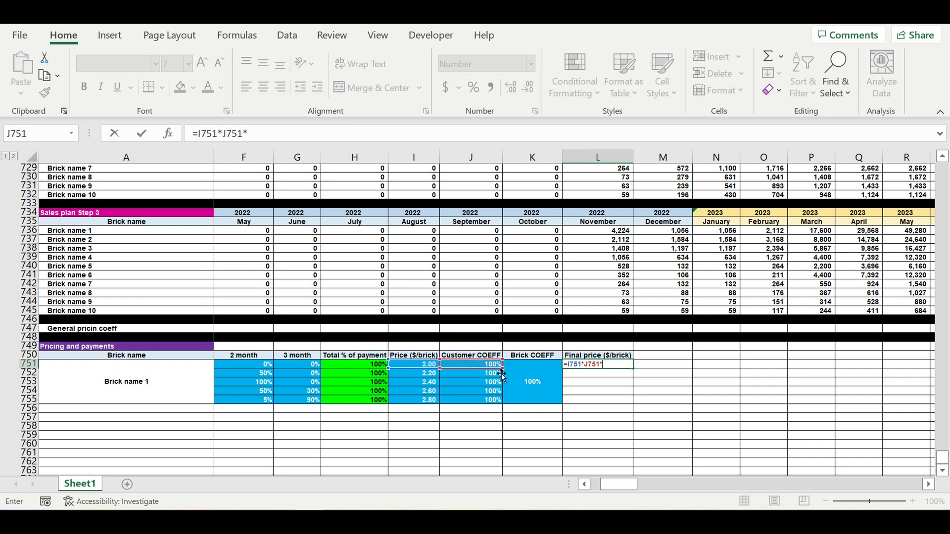
left_click(543, 386)
left_click(252, 134)
type("$K751")
left_click(259, 133)
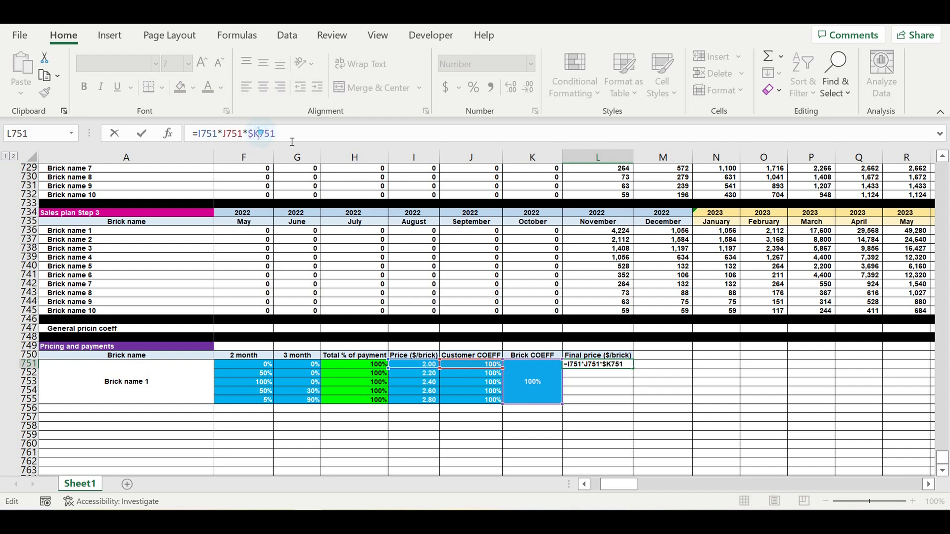
type("$")
Extend the final price formula in L751 by multiplying it by the general pricing coefficient as the absolute reference $B$747
left_click(292, 142)
left_click_drag(626, 490, 564, 458)
left_click(250, 331)
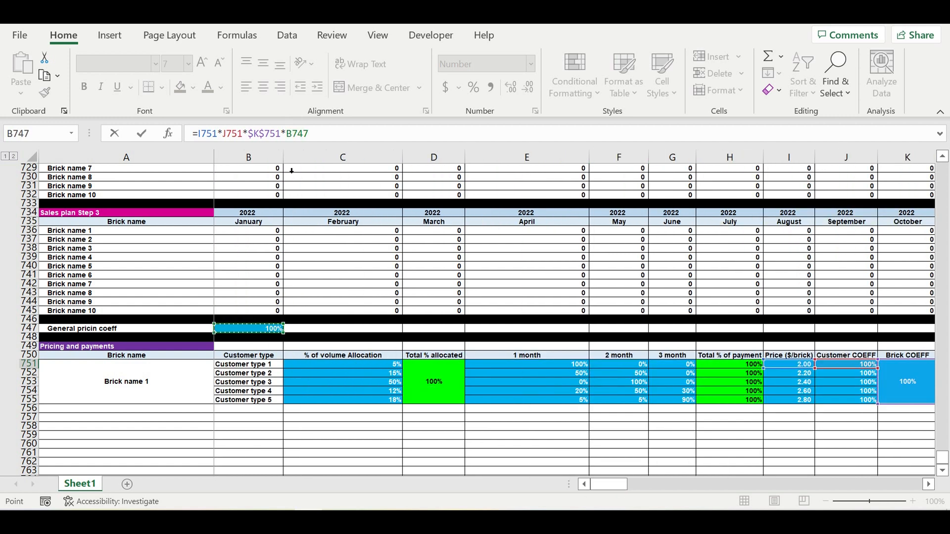
left_click(306, 135)
left_click(298, 134)
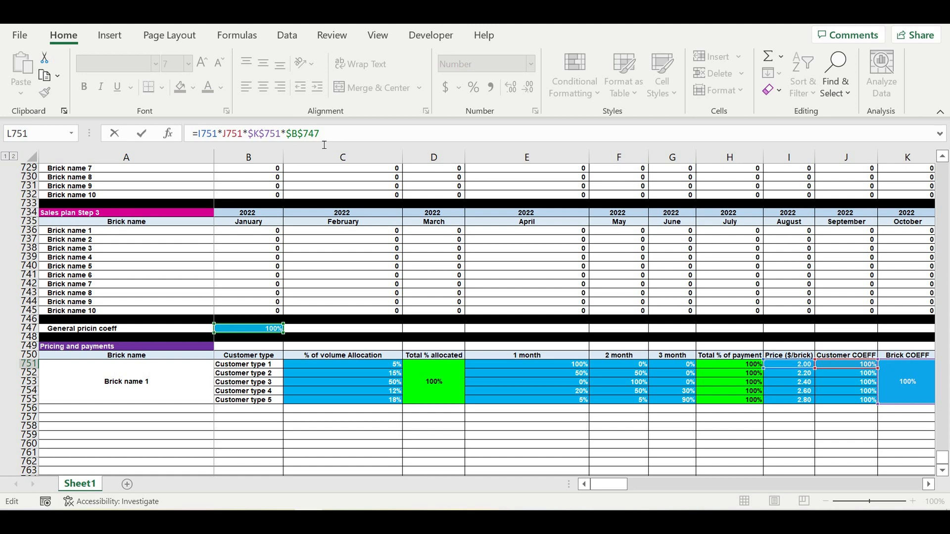
left_click_drag(587, 482, 633, 486)
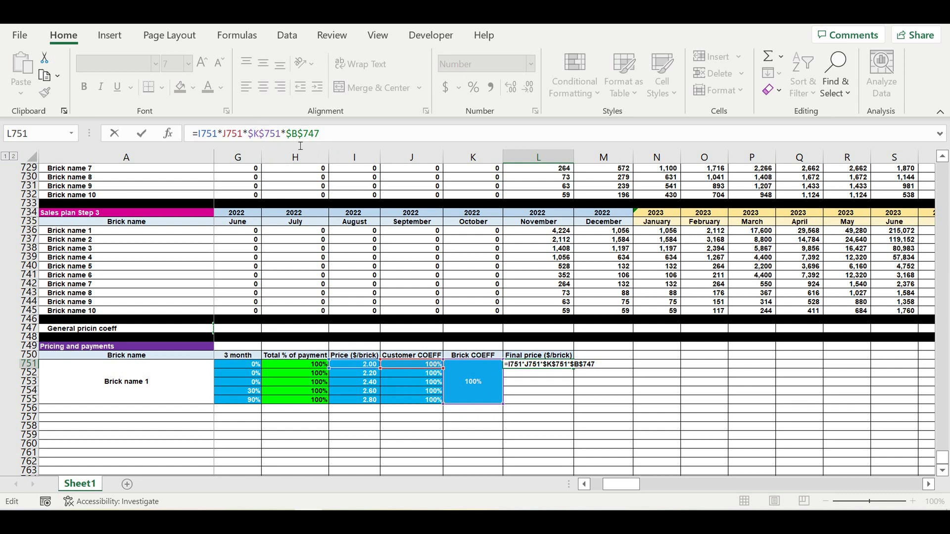
Make the brick coefficient reference in L751 relative, so the entered formula is =I751*J751*K751*$B$747
key("BackSpace")
key("Left")
key("BackSpace")
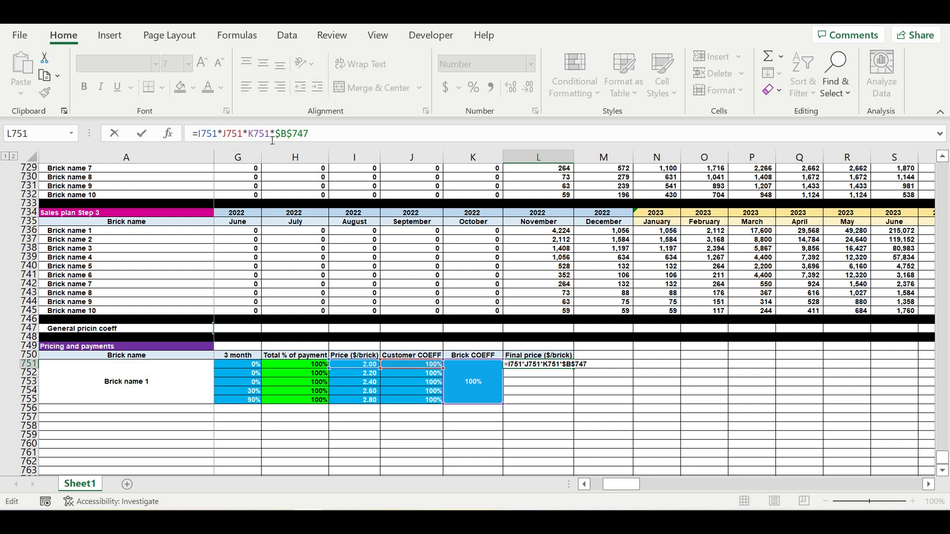
key("Return")
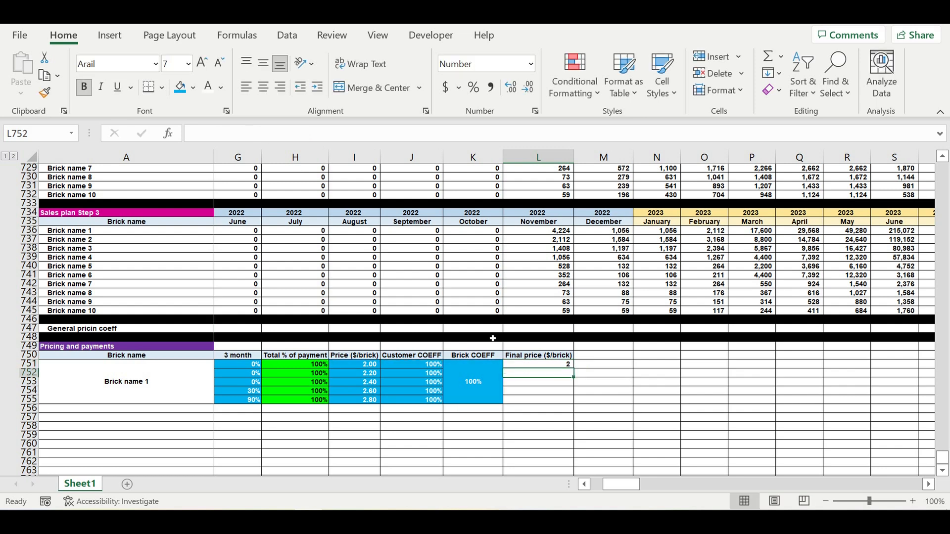
Format the final price in L751 with two decimals and fill it down into L752
left_click(550, 365)
left_click(510, 87)
left_click_drag(574, 370, 576, 380)
Point the brick coefficient reference in L752 to K751, giving =I752*J752*K751*$B$747
left_click(545, 375)
double_click(544, 375)
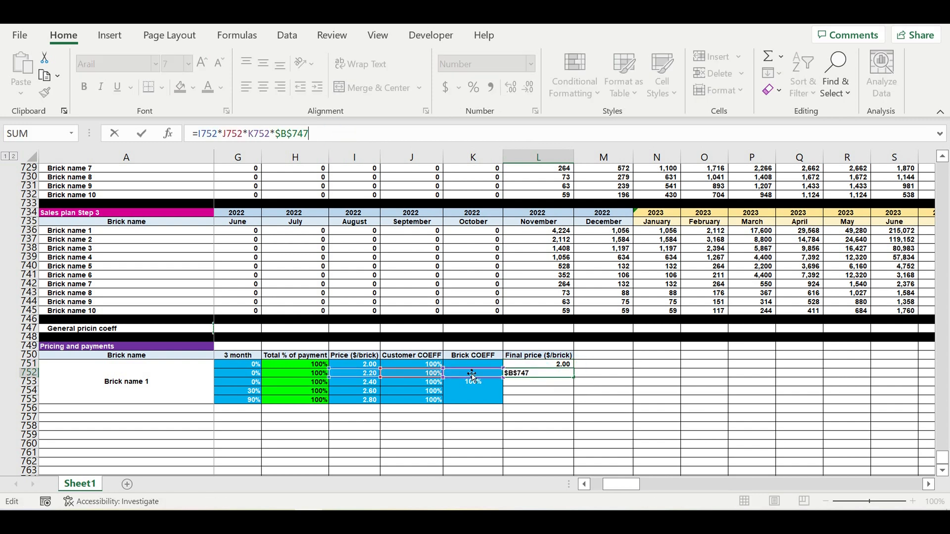
left_click_drag(467, 370, 467, 361)
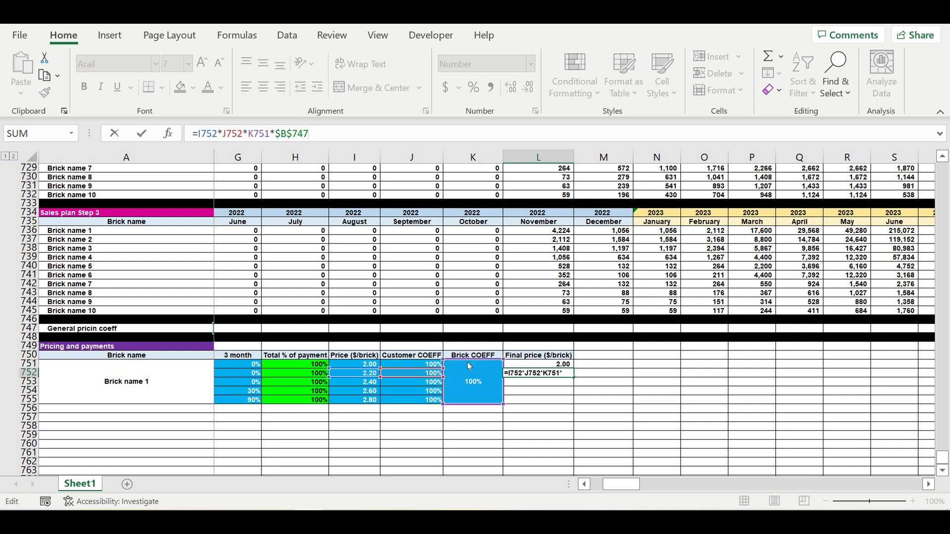
key("Return")
Fill the final price formula from L752 into L753 and point its brick coefficient reference to K751
left_click(546, 375)
left_click_drag(579, 381, 577, 391)
left_click(554, 381)
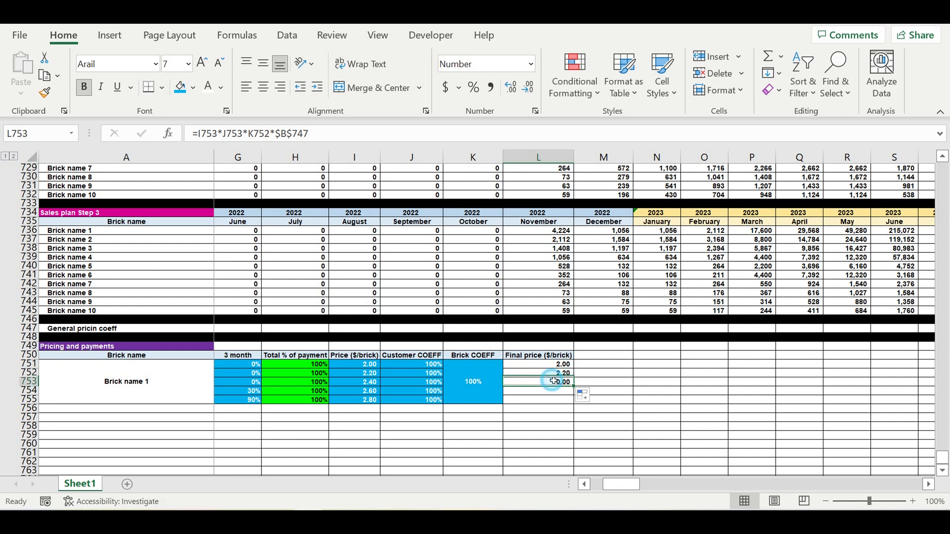
left_click(333, 143)
left_click_drag(473, 376, 473, 369)
key("Return")
Fill the final price formula from L753 into L754 and point its brick coefficient reference to K751
left_click(568, 383)
left_click_drag(577, 391, 578, 399)
left_click(341, 137)
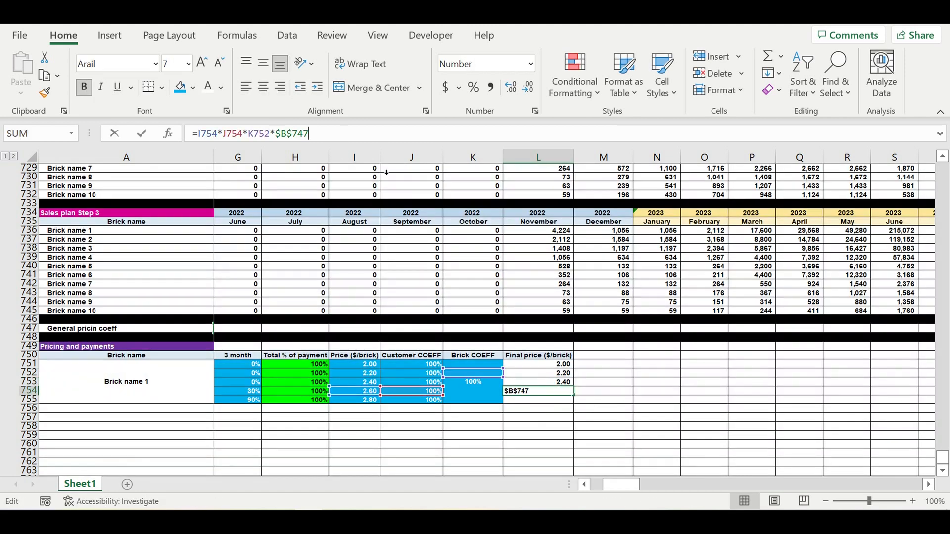
left_click_drag(478, 378, 483, 371)
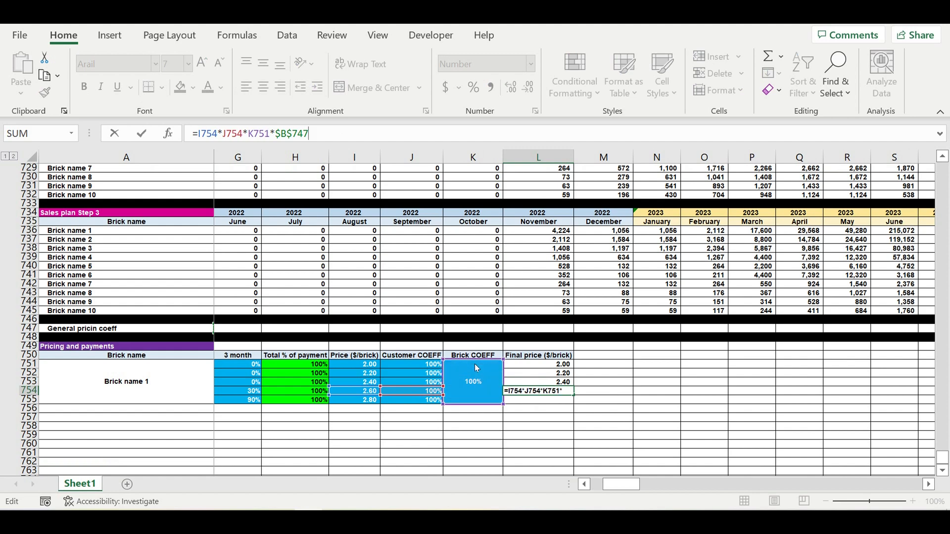
key("Return")
Fill the final price formula from L754 into L755 and point its brick coefficient reference to K751
left_click(552, 390)
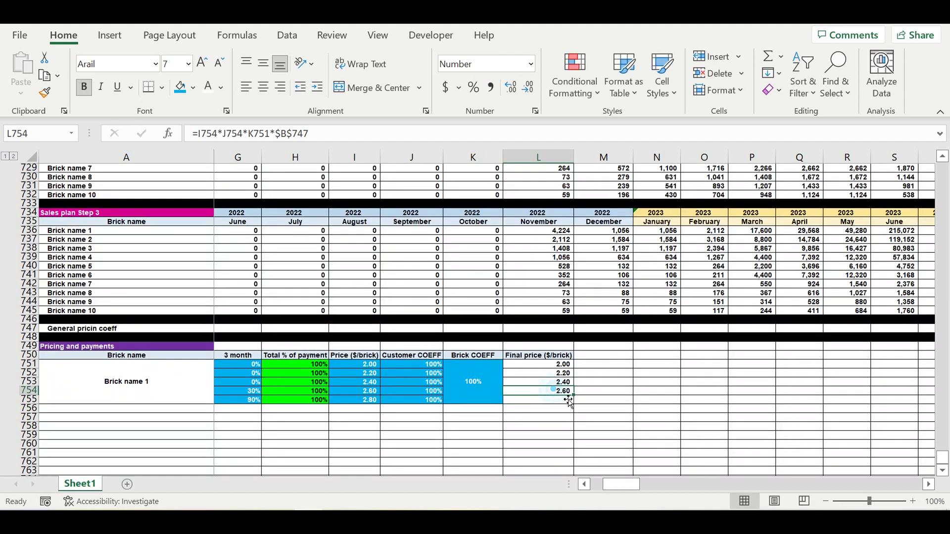
left_click_drag(577, 399, 577, 408)
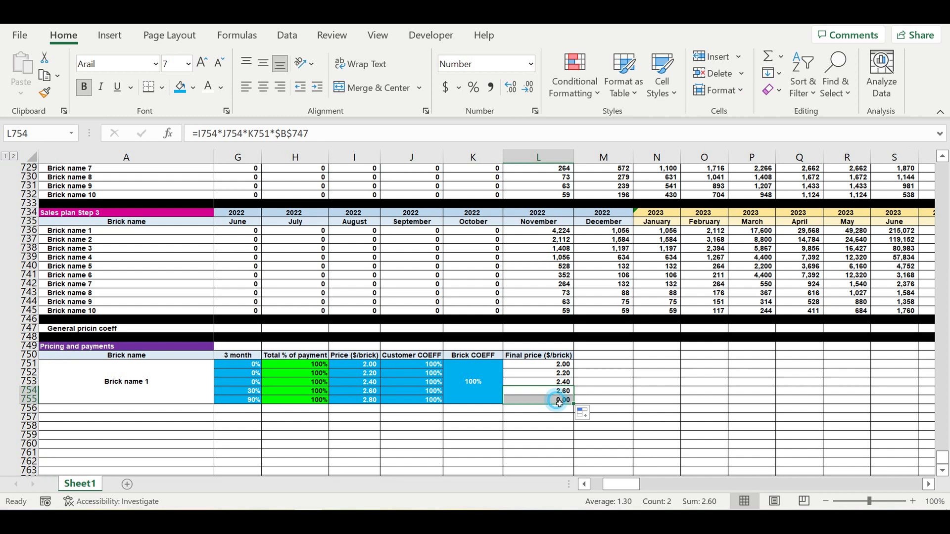
left_click(554, 400)
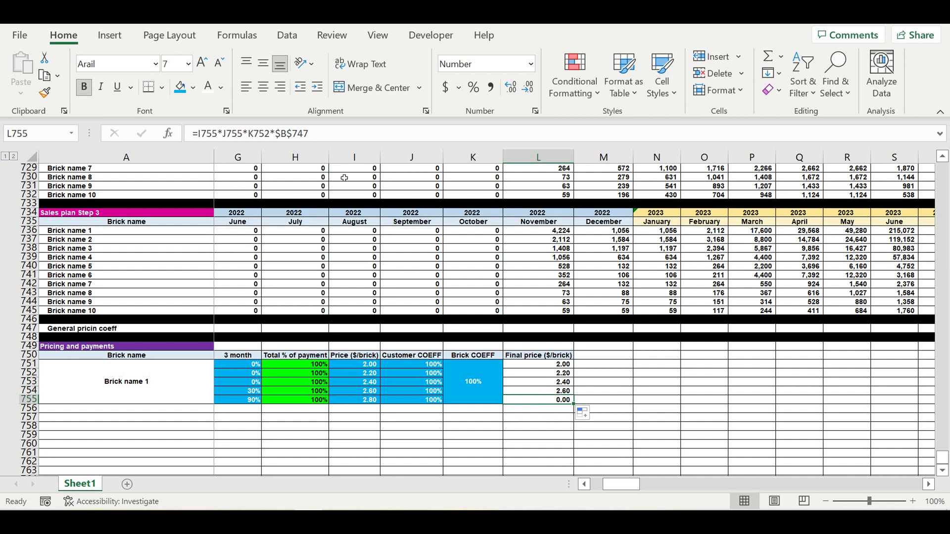
left_click(480, 368)
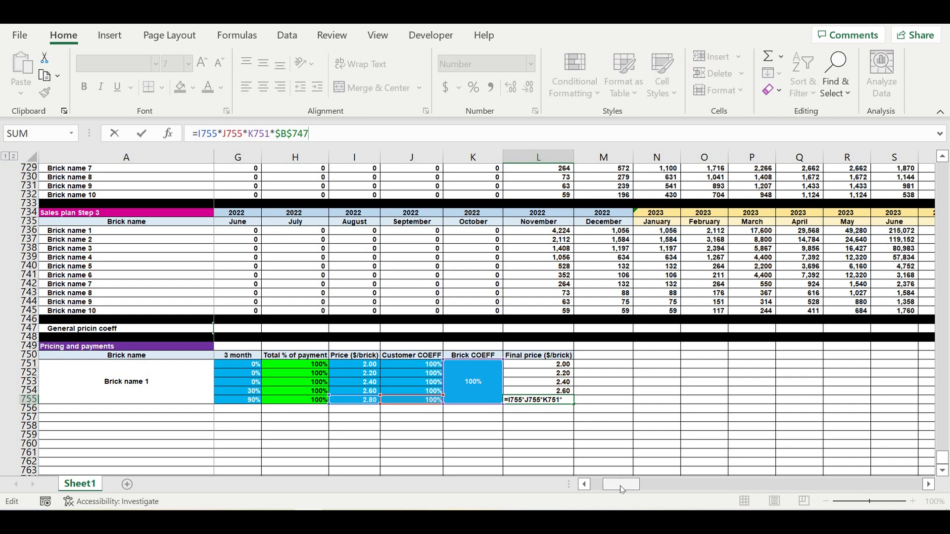
left_click_drag(622, 485, 576, 490)
key("Escape")
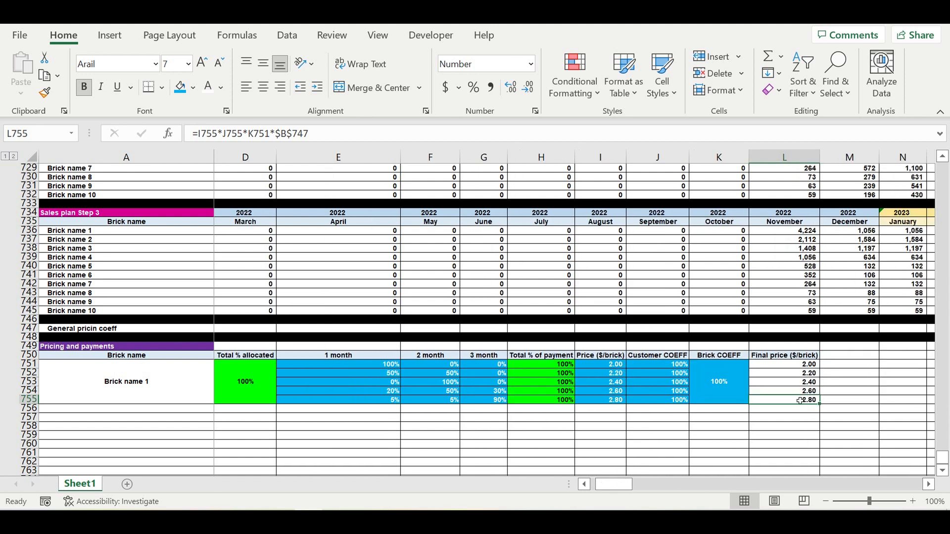
Copy the whole Brick name 1 block A751:L755 and paste it directly below, starting at A756
left_click_drag(799, 401, 111, 367)
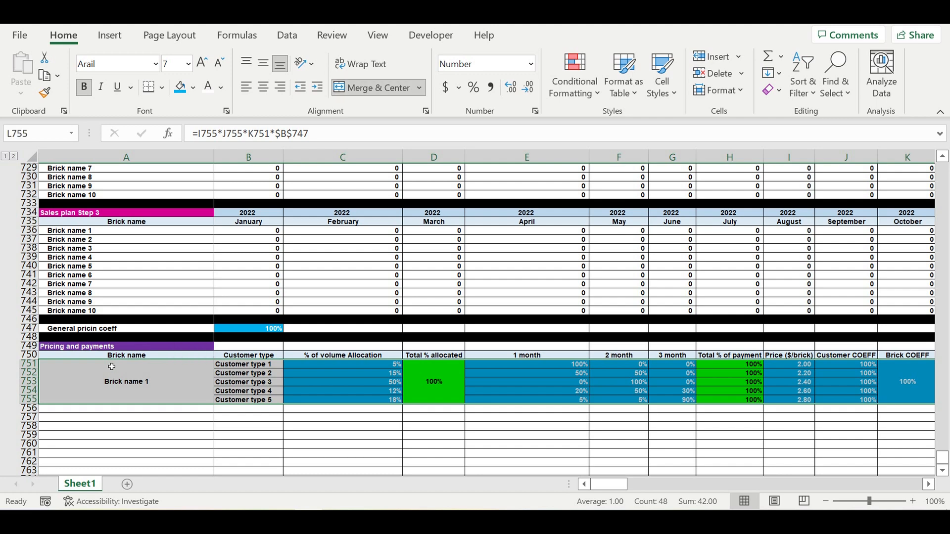
key("ctrl+c")
left_click(130, 412)
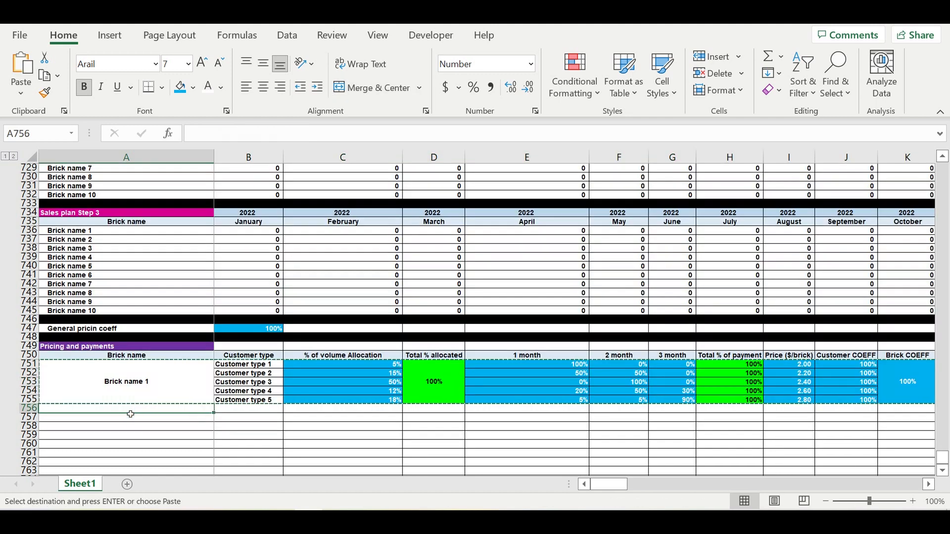
key("ctrl+v")
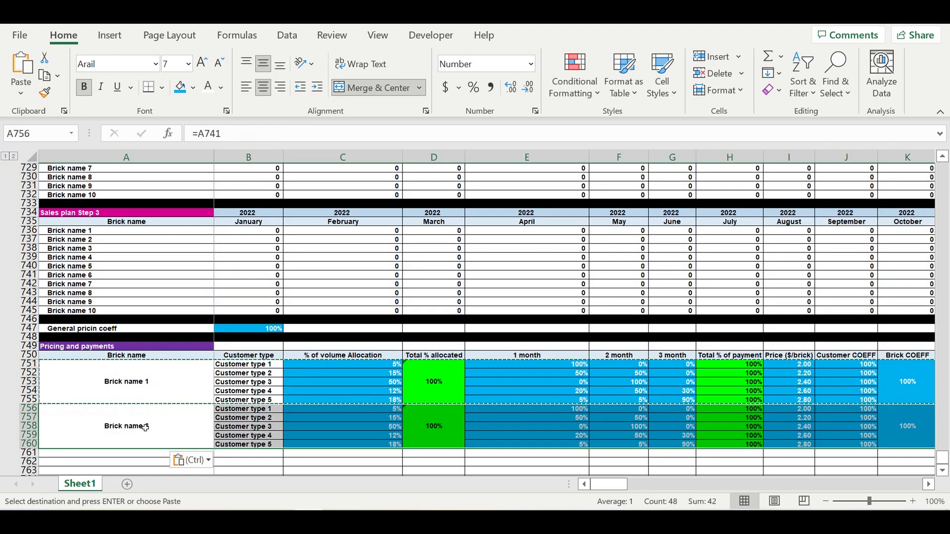
Link the brick name of the pasted block in A756 to Brick name 2 in A737
left_click(139, 424)
type("=")
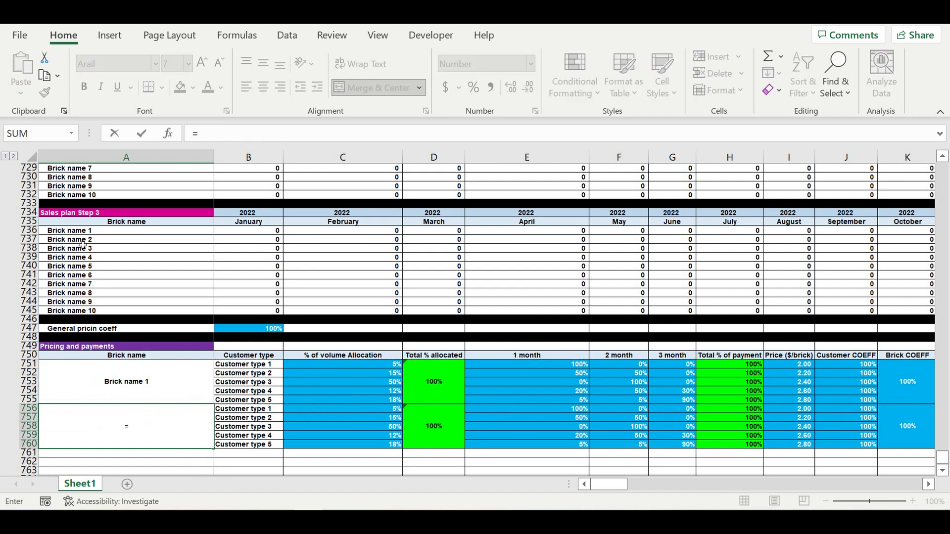
left_click(83, 240)
key("Return")
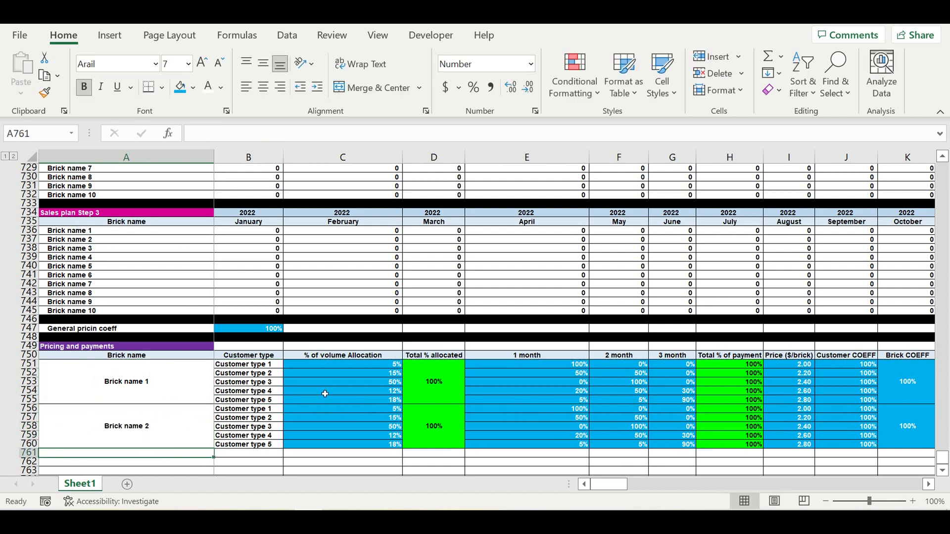
Test Brick name 2's allocation check by setting Customer type 3 in C758 to 40%, and restore it to 50%
scroll(325, 394, "down", 2)
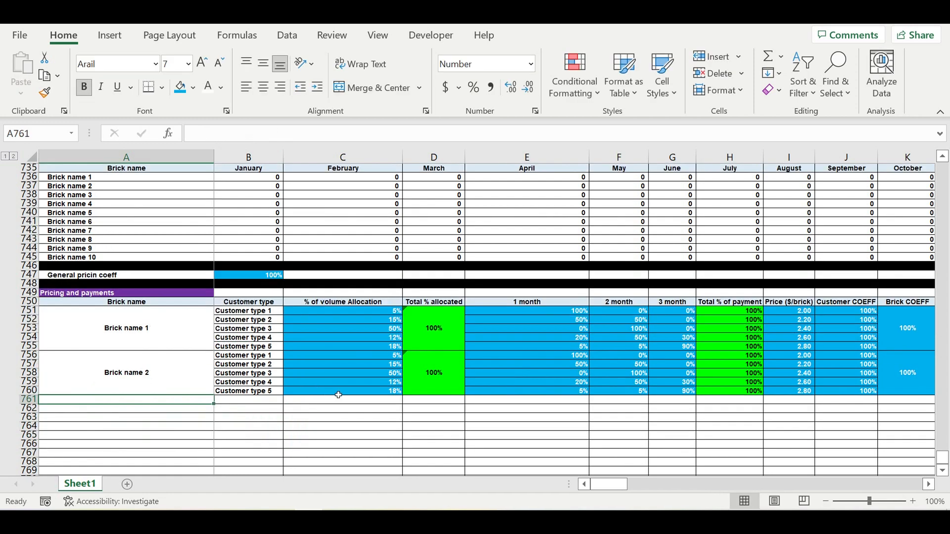
left_click(372, 375)
left_click(435, 375)
left_click(384, 375)
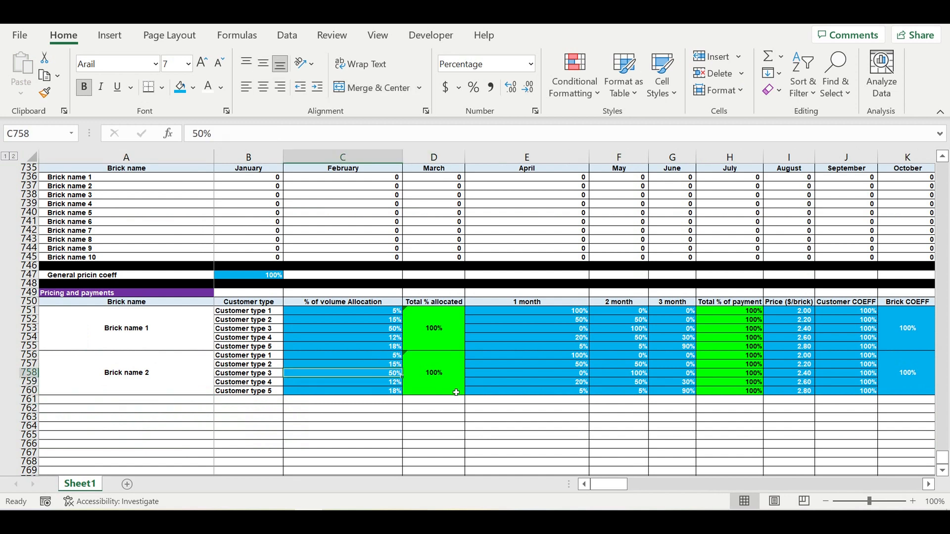
type("40")
key("Return")
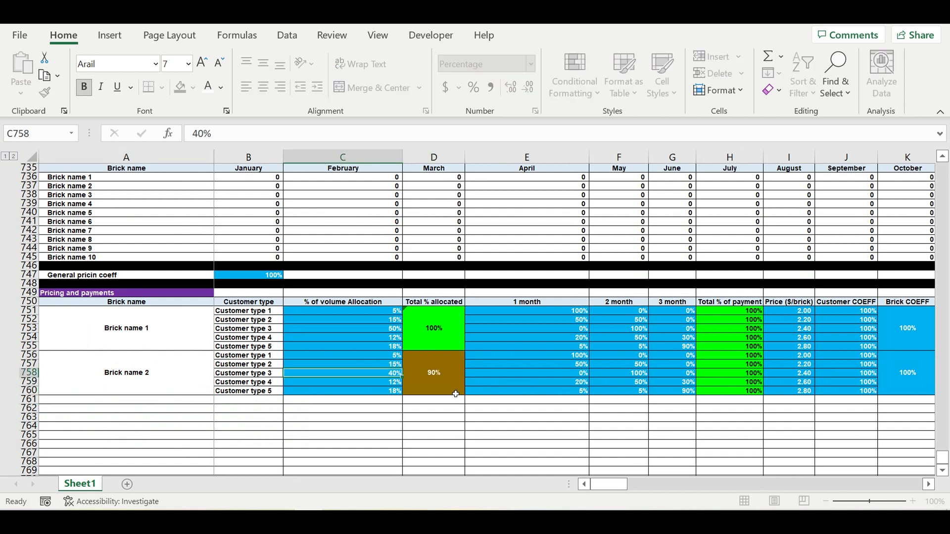
left_click(386, 374)
type("50")
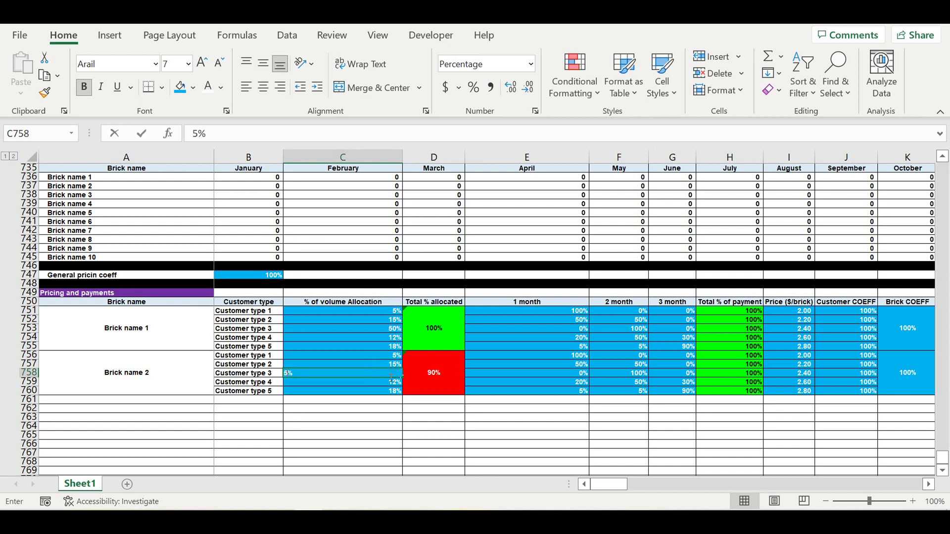
key("Return")
left_click(493, 420)
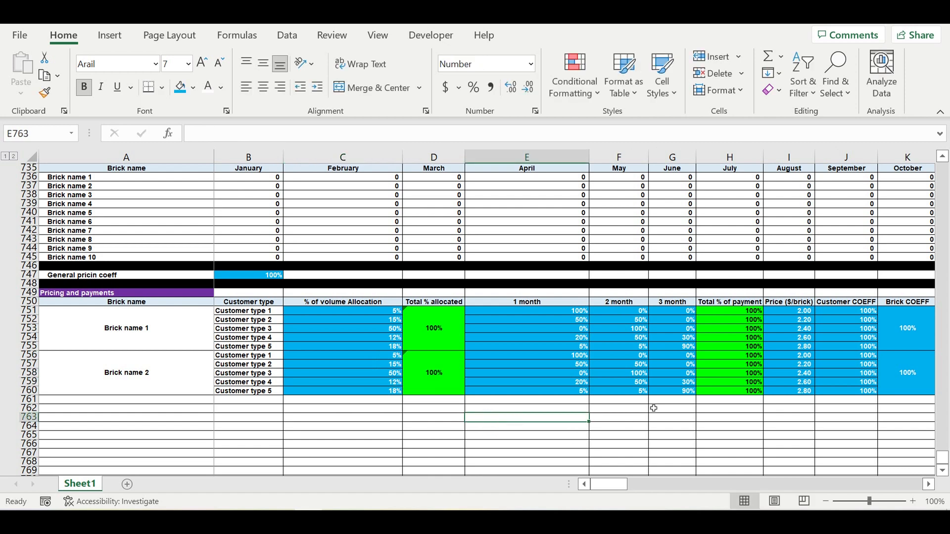
Test Brick name 2's final price by setting the customer coefficient in J758 to 90%, and restore it to 100%
left_click(668, 388)
left_click_drag(614, 484, 626, 484)
left_click(614, 374)
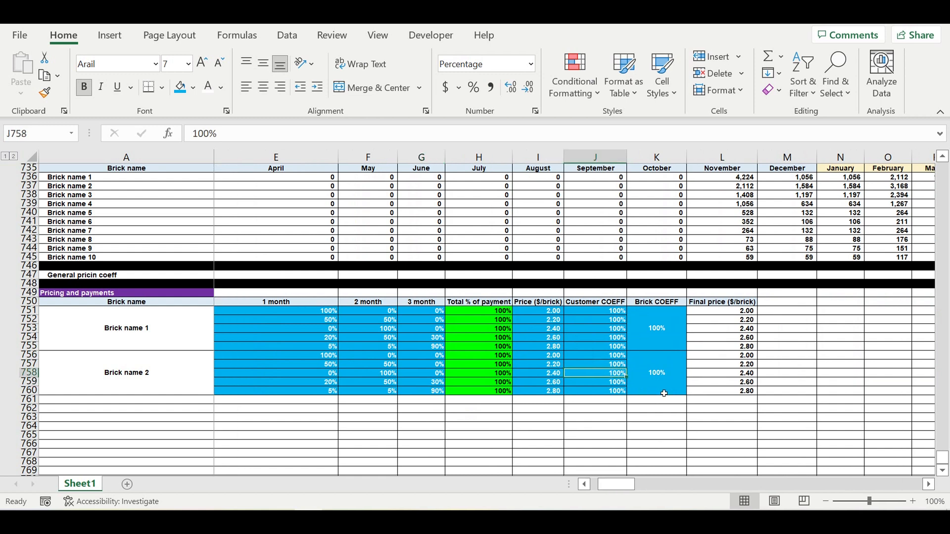
type("90")
key("Return")
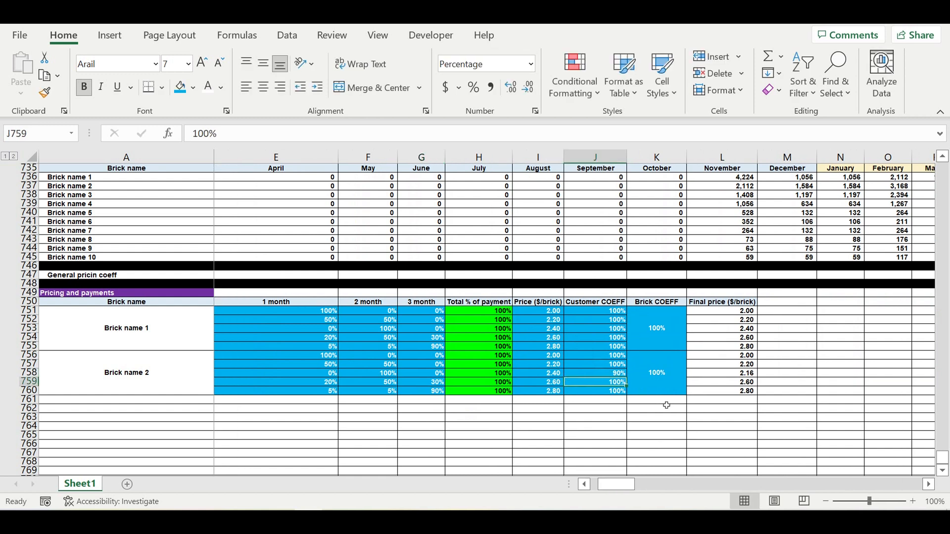
left_click(607, 375)
type("100")
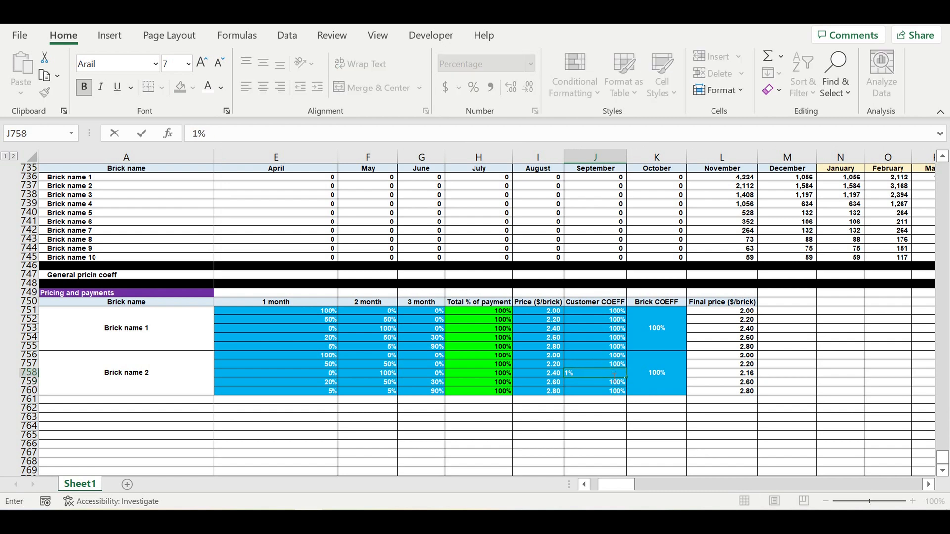
key("Return")
Inspect the cell references in the final price formula in L759
key("Right")
key("Right")
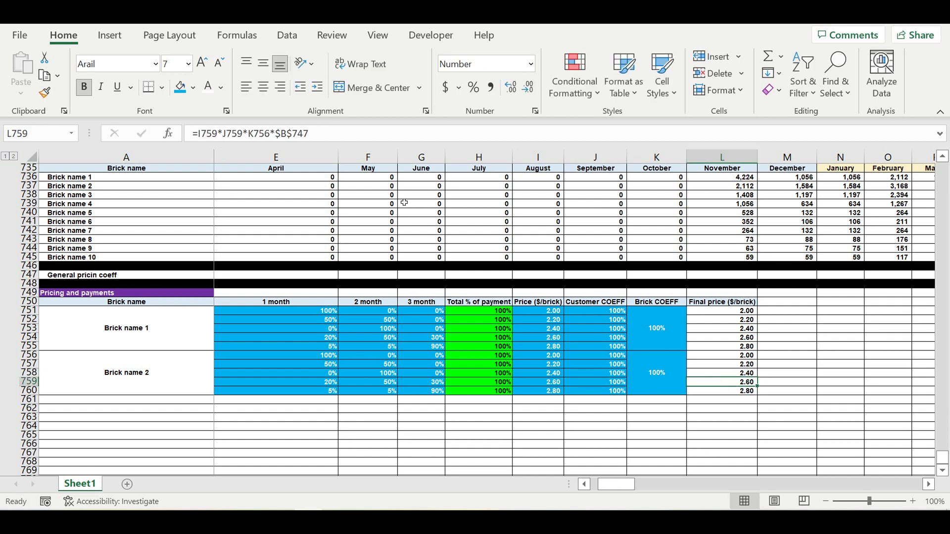
left_click(355, 134)
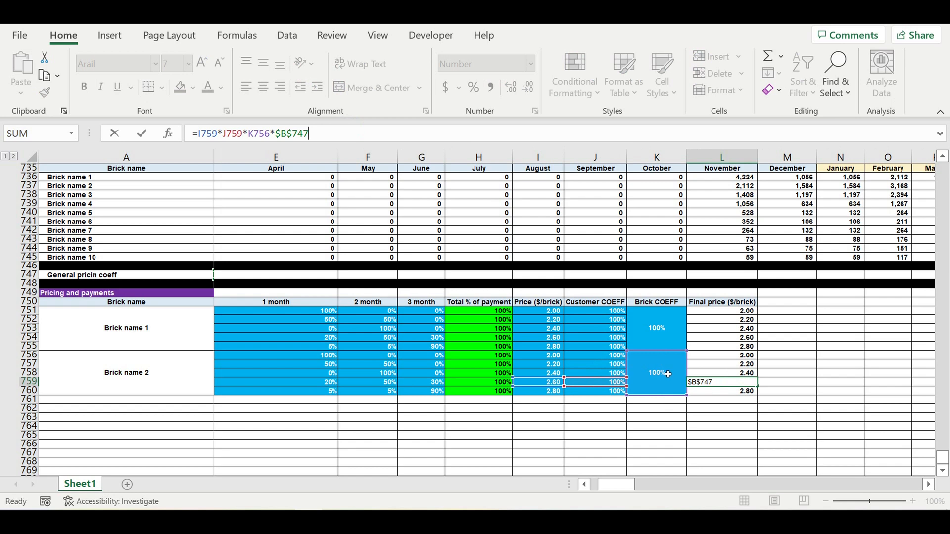
key("Return")
left_click(682, 426)
left_click_drag(627, 485, 609, 485)
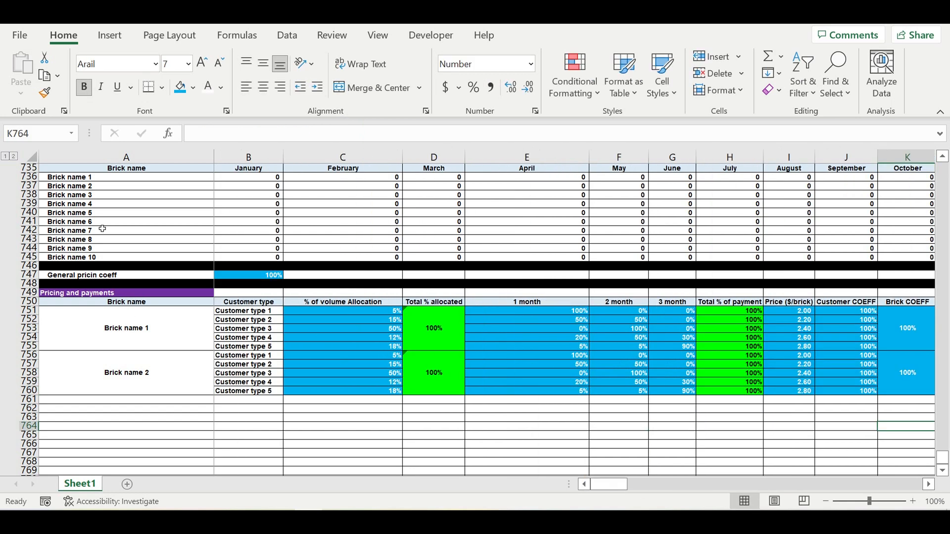
left_click_drag(89, 177, 94, 259)
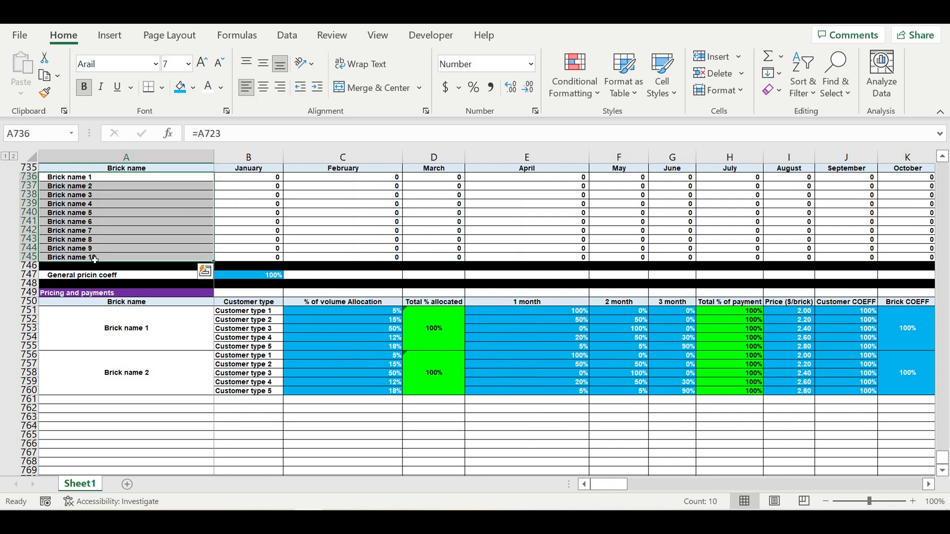
left_click(535, 367)
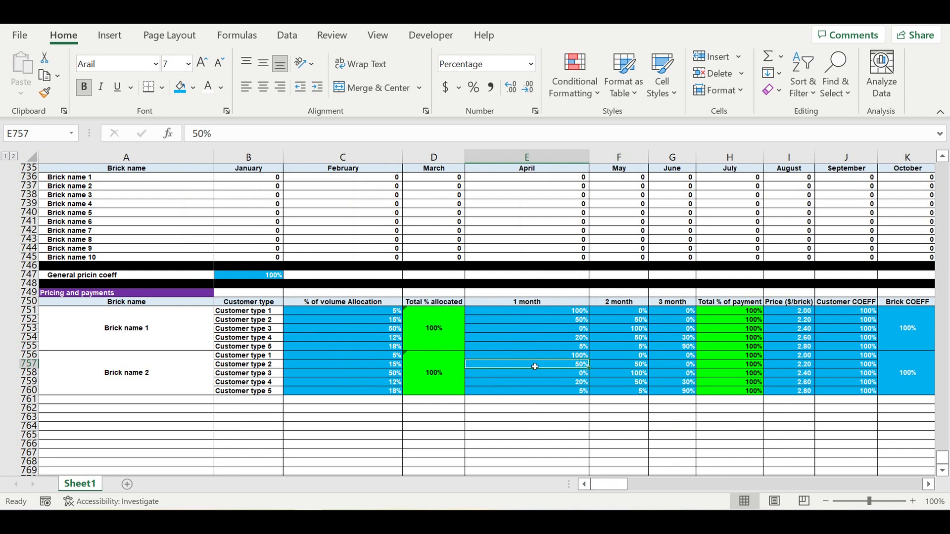
left_click(142, 380)
left_click(127, 399)
left_click(136, 417)
left_click(141, 444)
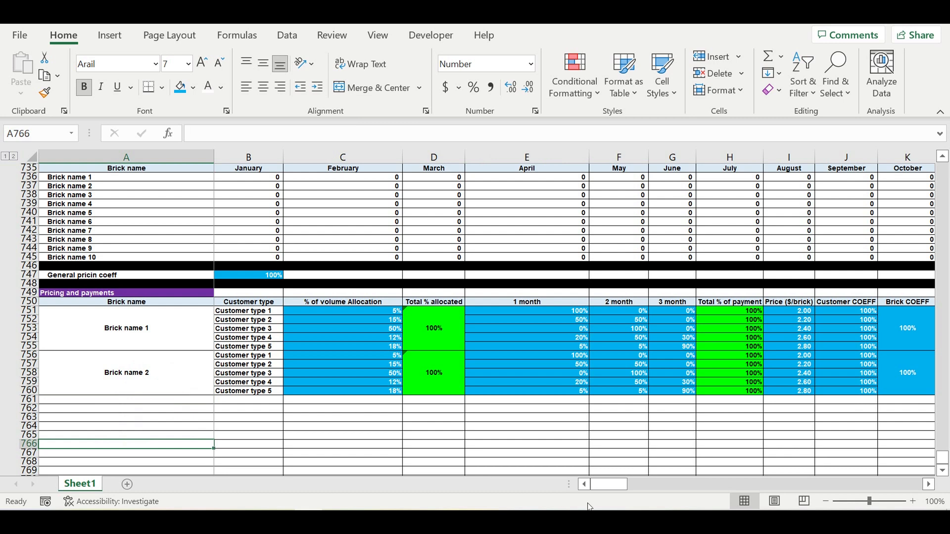
key("super+shift+r")
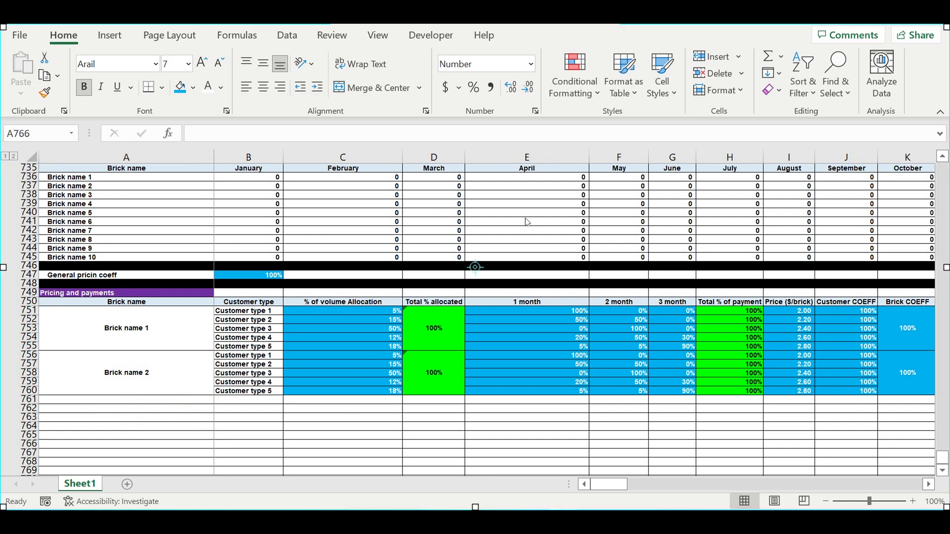
Copy the Brick name 2 pricing block, A756:L760, and paste it beneath at A761 and A766
left_click(343, 435)
left_click_drag(148, 364, 798, 372)
key("ctrl+c")
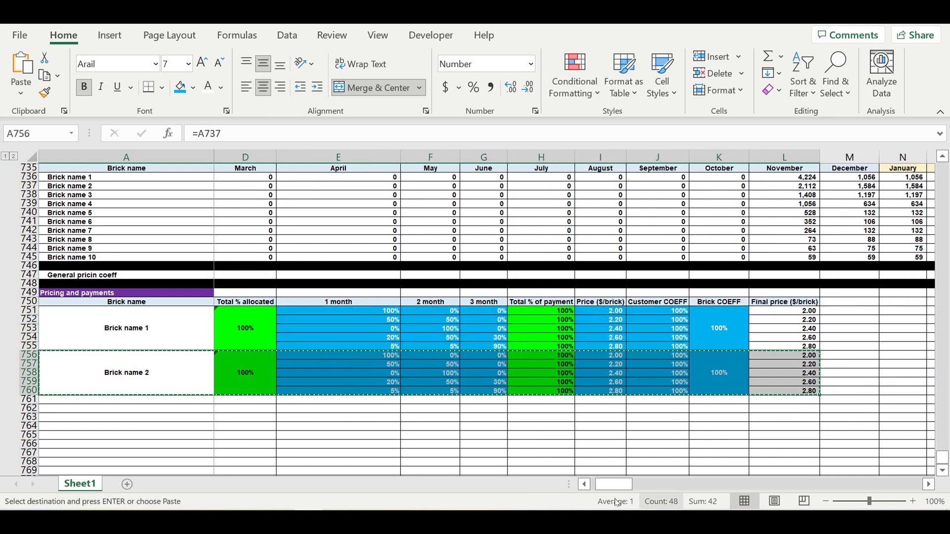
scroll(614, 483, "left", 2)
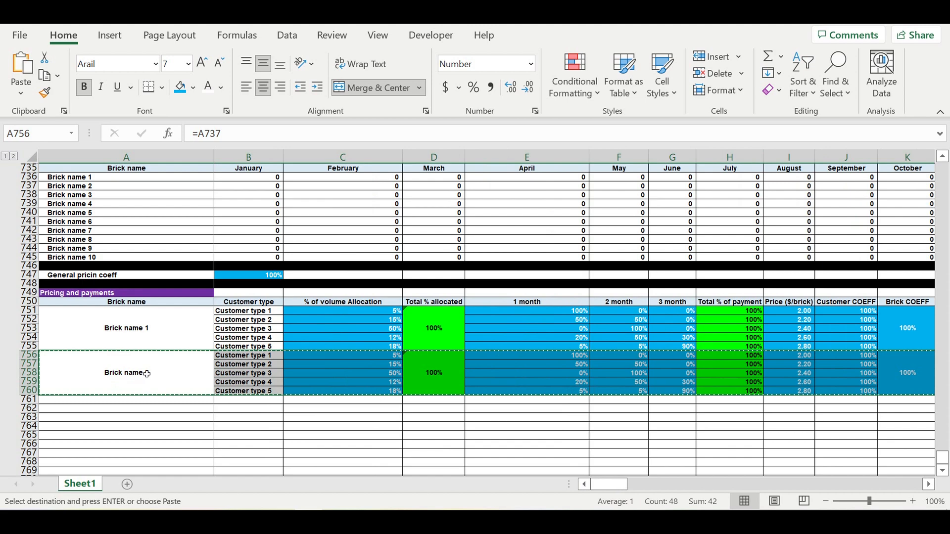
left_click(148, 402)
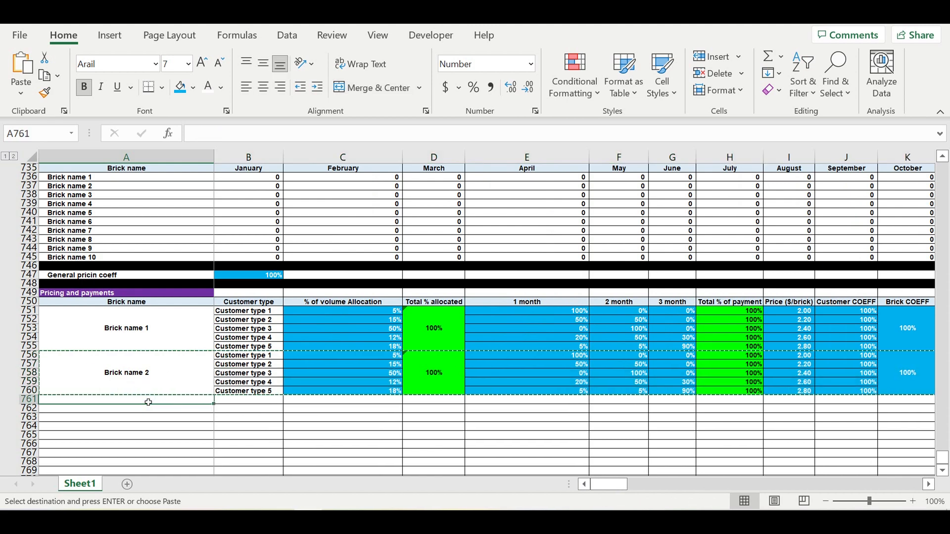
key("ctrl+v")
scroll(208, 395, "down", 3)
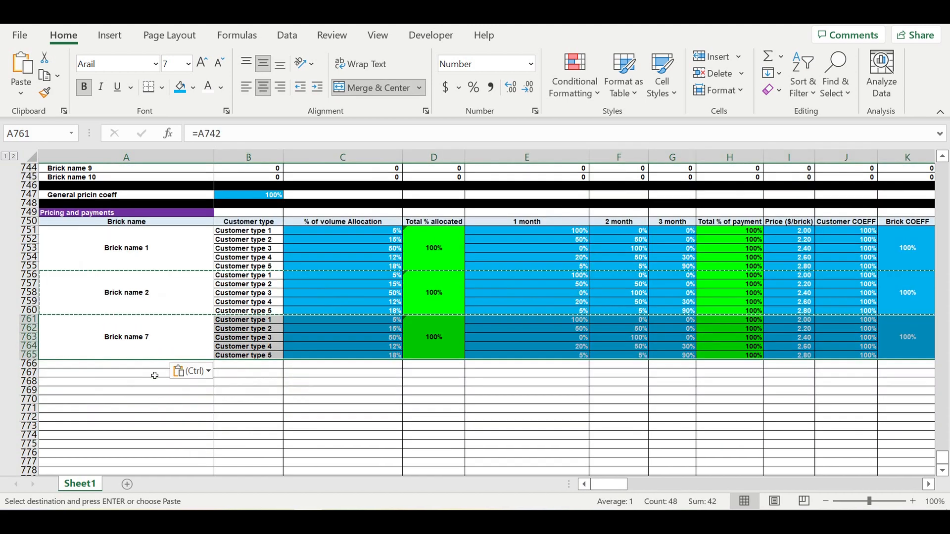
left_click(131, 366)
key("ctrl+v")
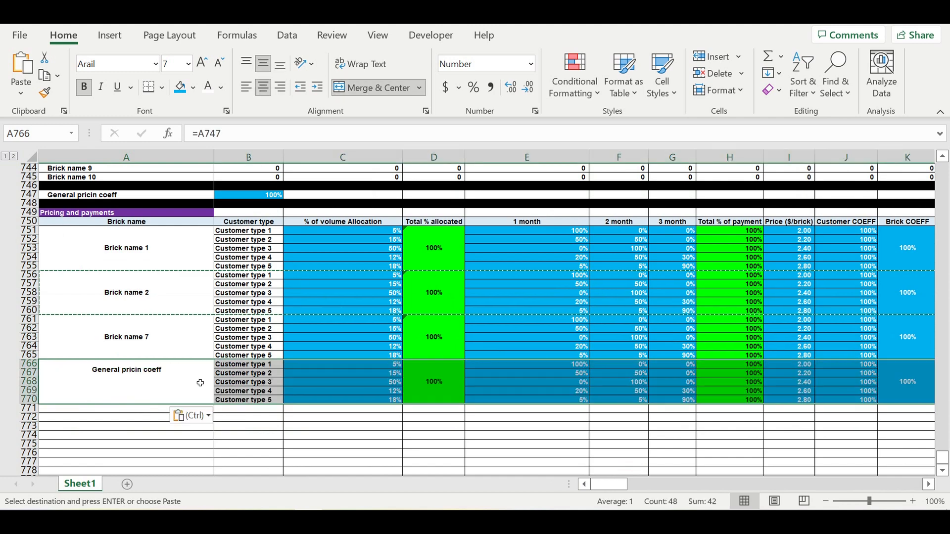
Paste three further copies of the pricing block at A771, A776 and A781
scroll(143, 365, "down", 2)
left_click(144, 355)
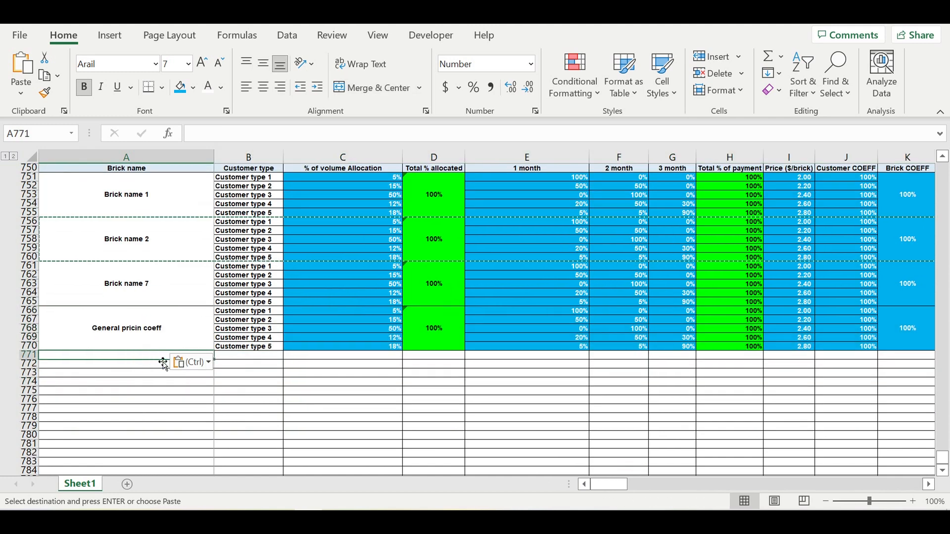
key("ctrl+v")
left_click(127, 404)
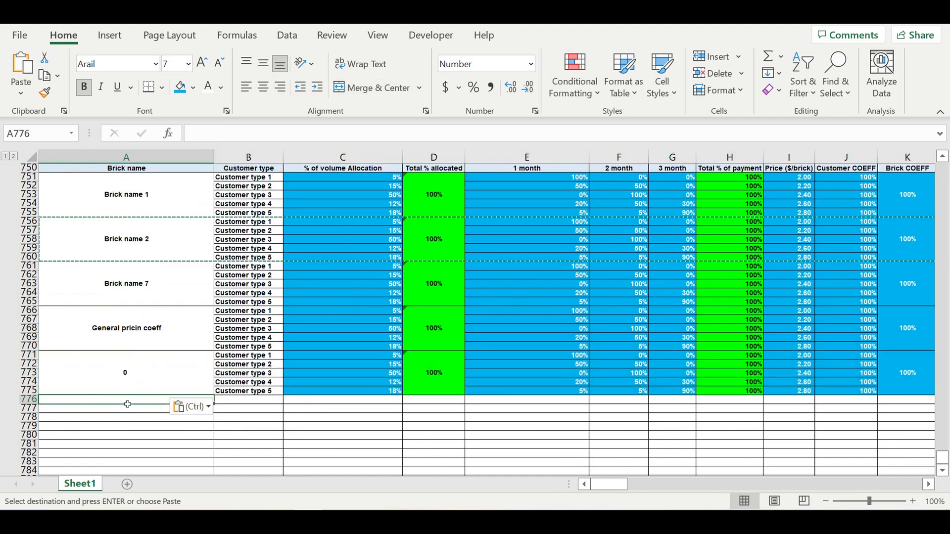
key("ctrl+v")
scroll(133, 394, "down", 5)
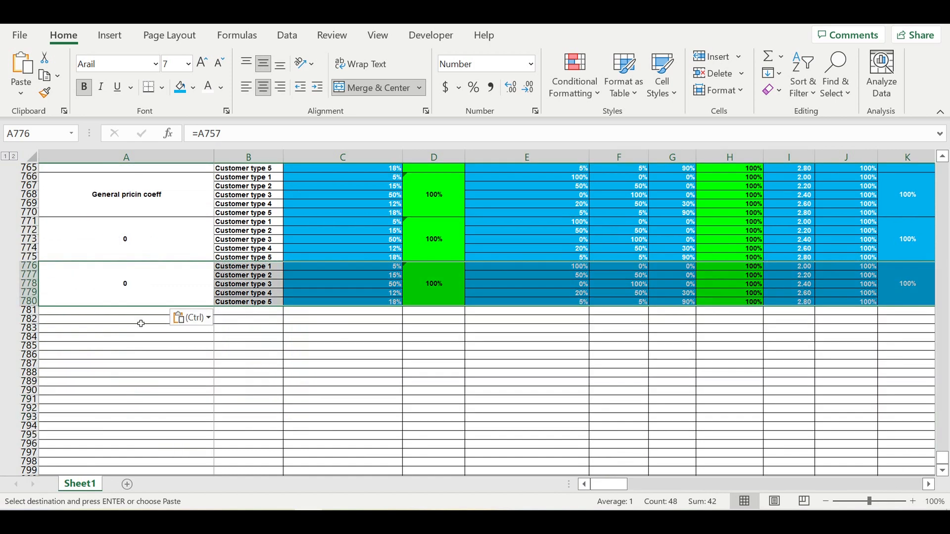
left_click(132, 311)
key("ctrl+v")
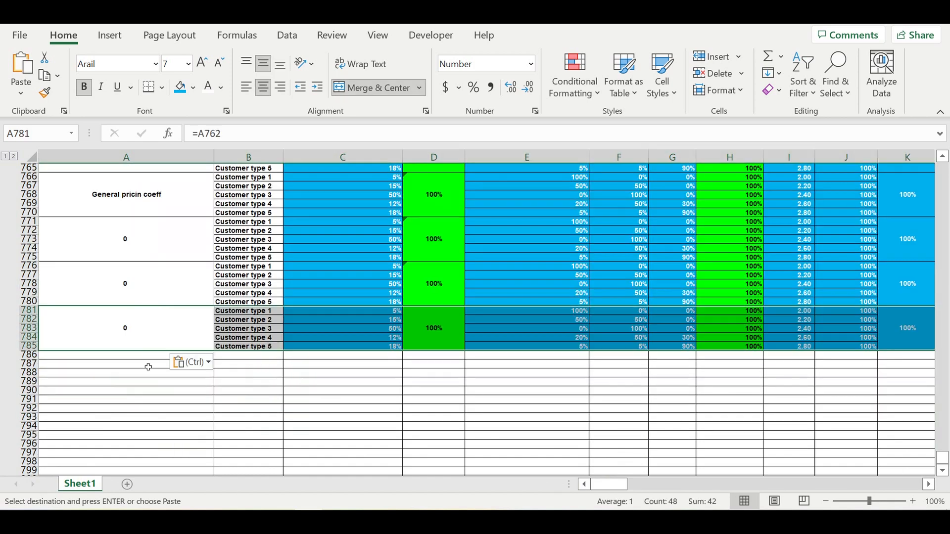
Paste the last three copies of the pricing block at A786, A791 and A796
left_click(128, 360)
key("ctrl+v")
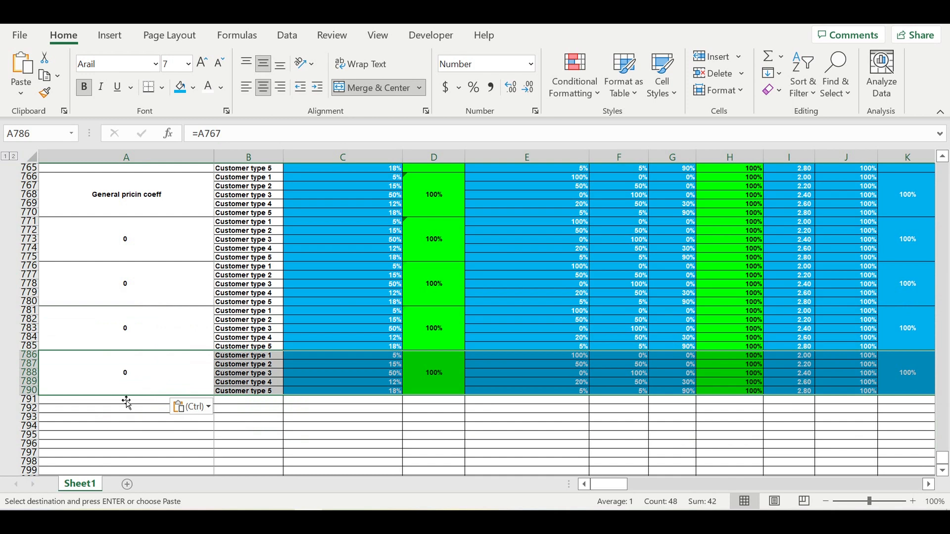
left_click(130, 400)
key("ctrl+v")
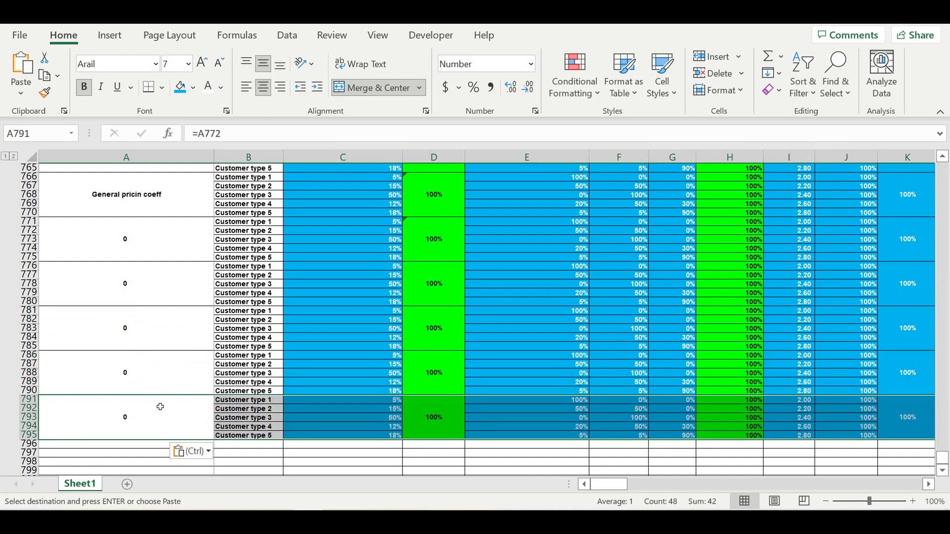
scroll(153, 398, "down", 2)
left_click(131, 394)
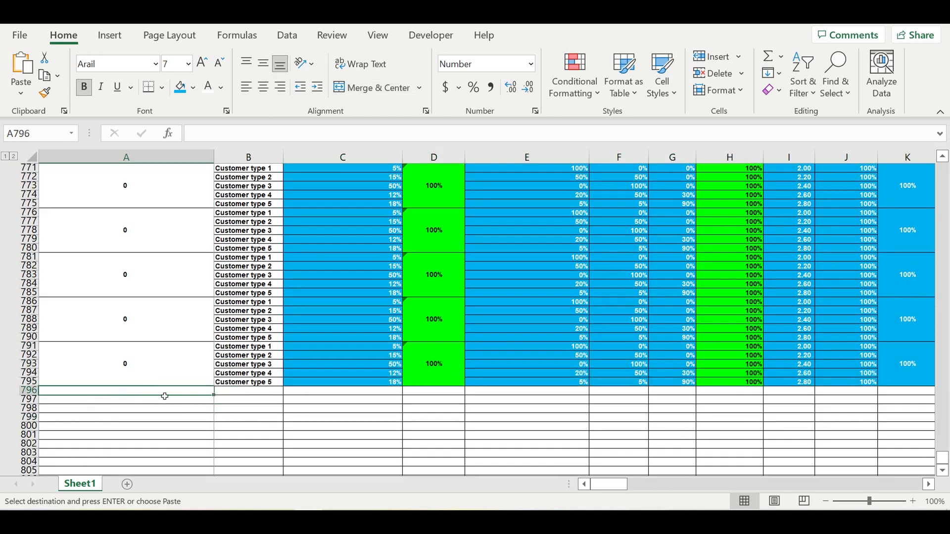
key("ctrl+v")
Link the brick name of the third block in A761 to Brick name 3 in A738
scroll(280, 343, "up", 3)
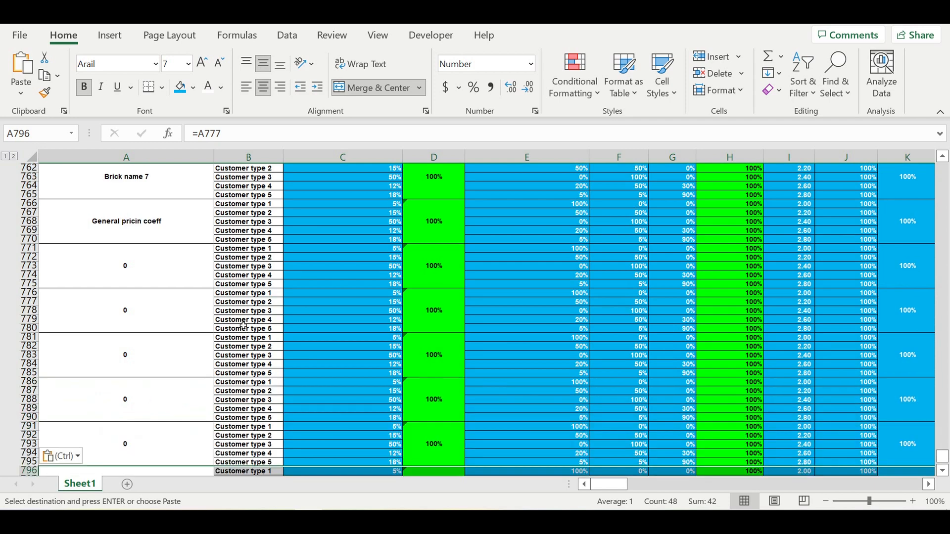
scroll(243, 324, "up", 7)
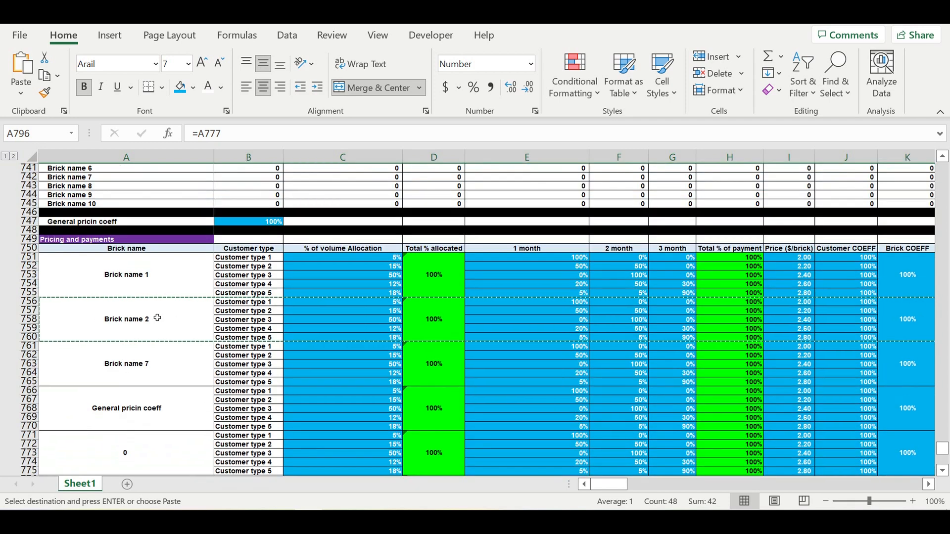
left_click(161, 369)
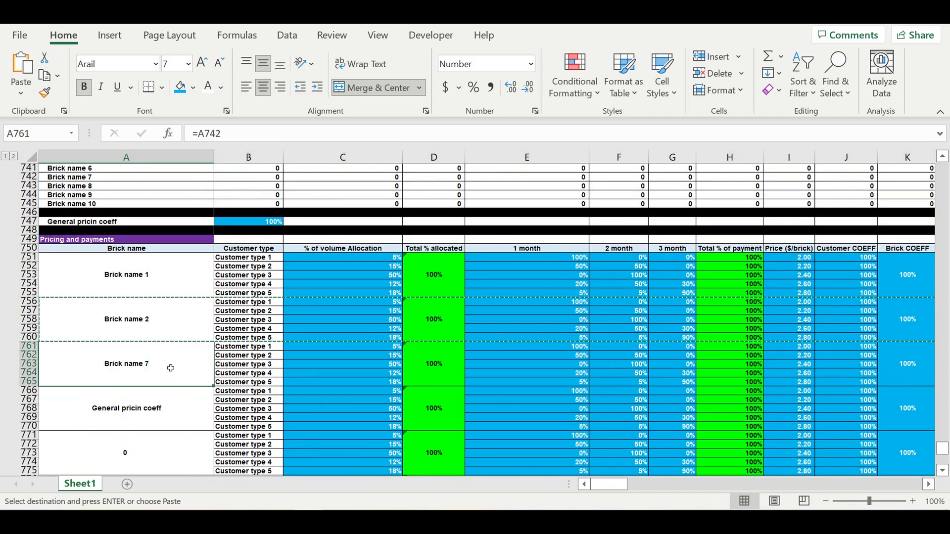
type("=")
scroll(115, 253, "up", 4)
left_click(92, 250)
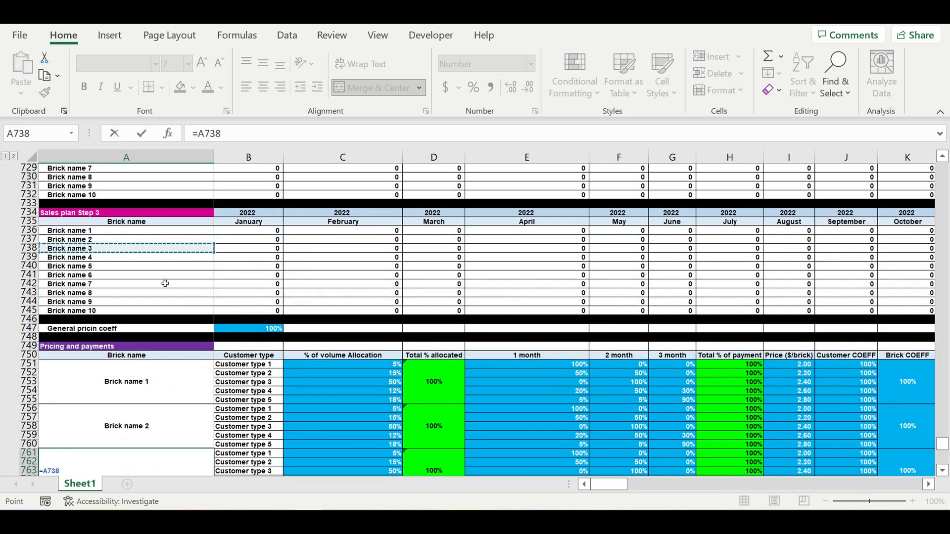
key("Return")
Link the brick name of the fourth block in A766 to Brick name 4 in A739
type("=")
left_click(99, 249)
key("ctrl+Return")
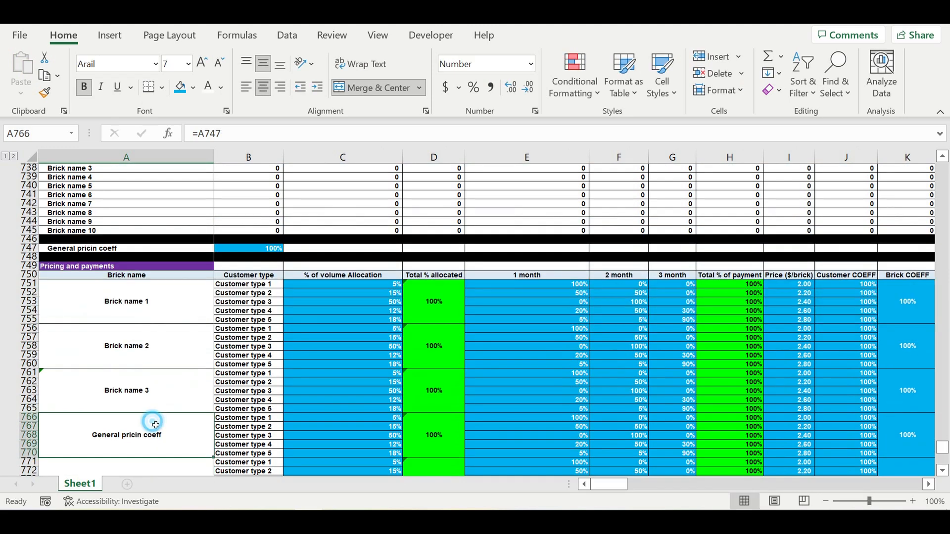
type("=")
scroll(125, 265, "up", 2)
left_click(99, 235)
key("Return")
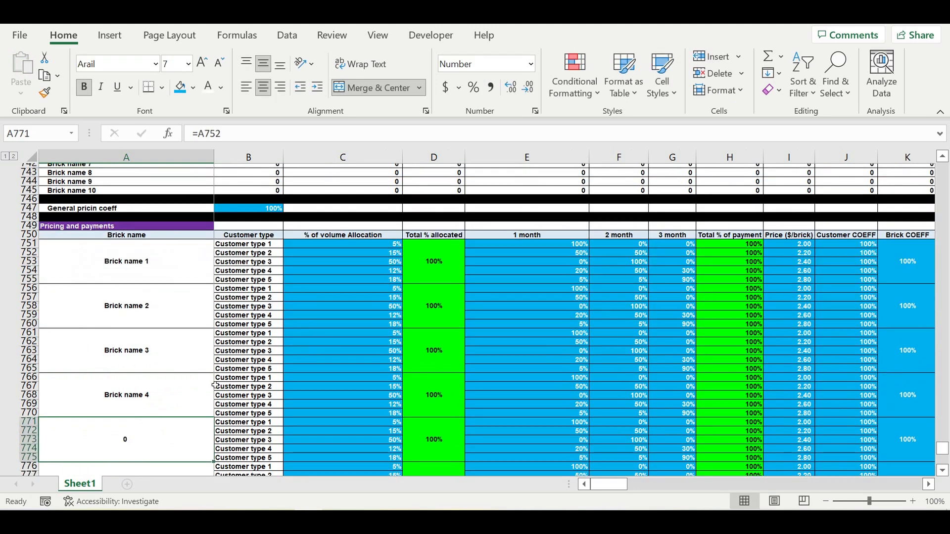
Link the block names in A771 and A776 to Brick name 5 in A740 and Brick name 6 in A741
type("=")
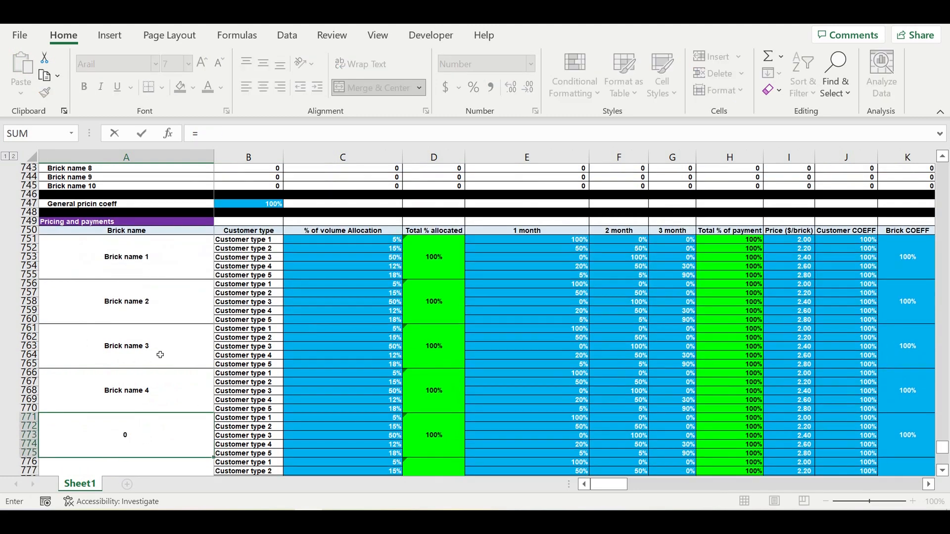
scroll(159, 355, "up", 3)
left_click(96, 222)
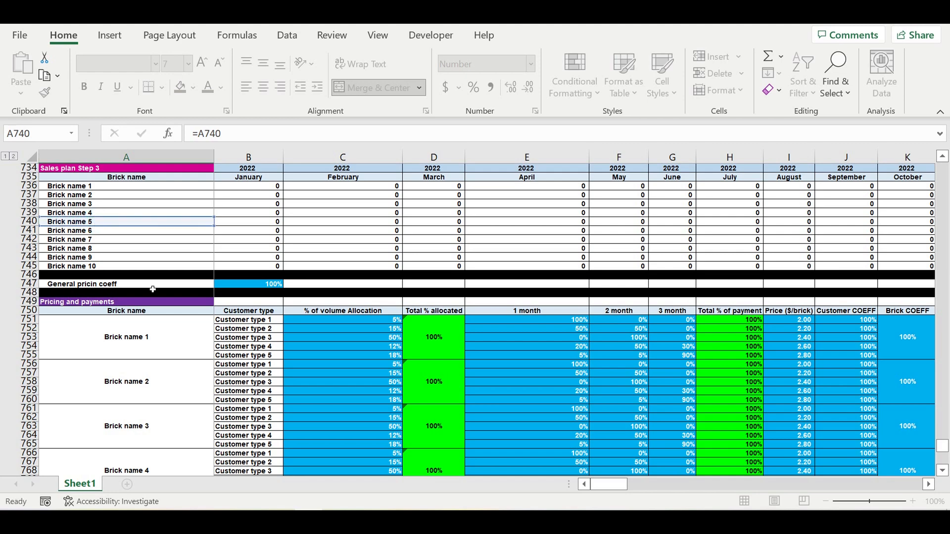
key("Return")
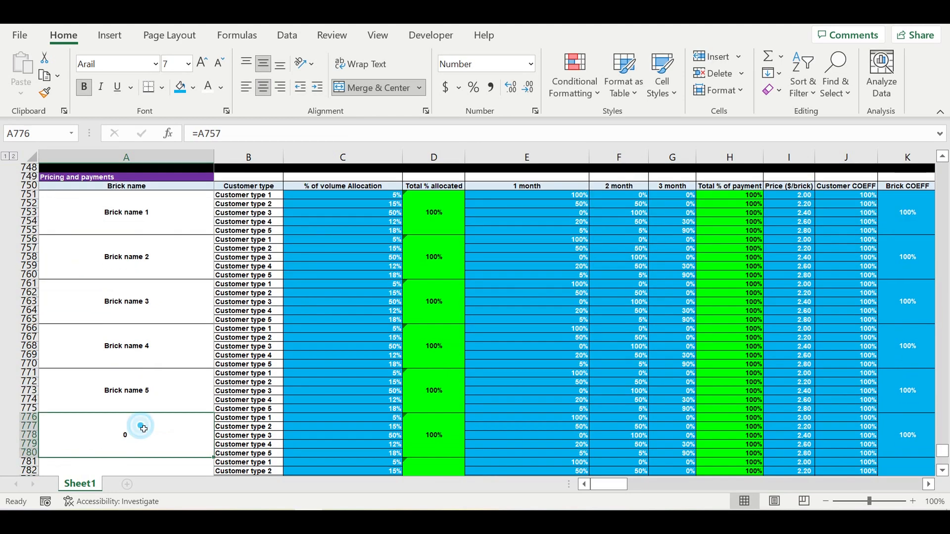
type("=")
scroll(158, 390, "up", 6)
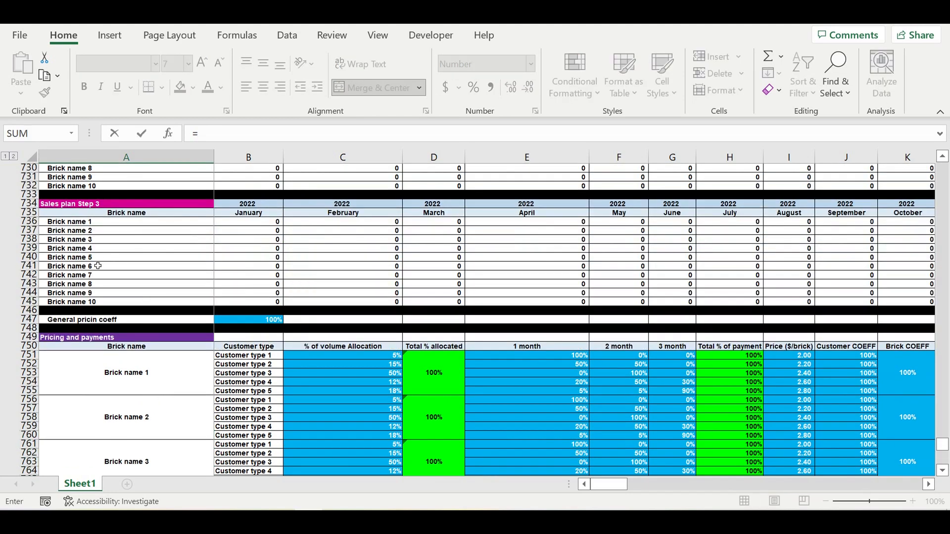
left_click(98, 266)
key("Return")
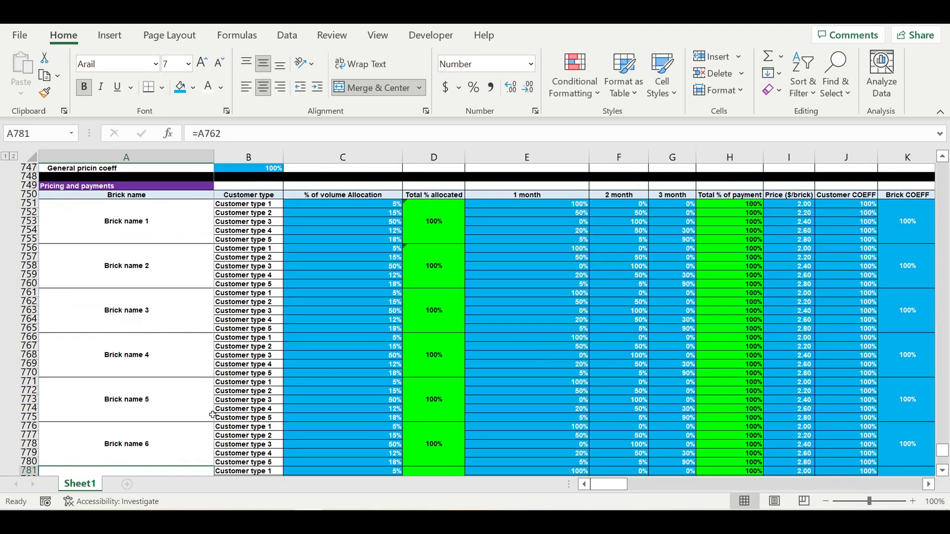
Link the block names in A781 and A786 to Brick name 7 in A742 and Brick name 8 in A743
scroll(213, 415, "down", 1)
type("=")
scroll(158, 341, "up", 7)
left_click(111, 287)
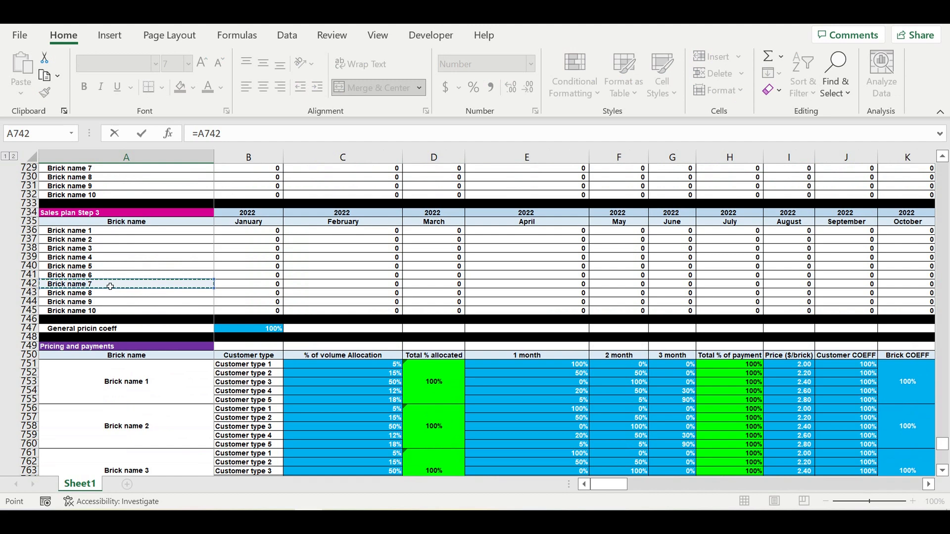
key("Return")
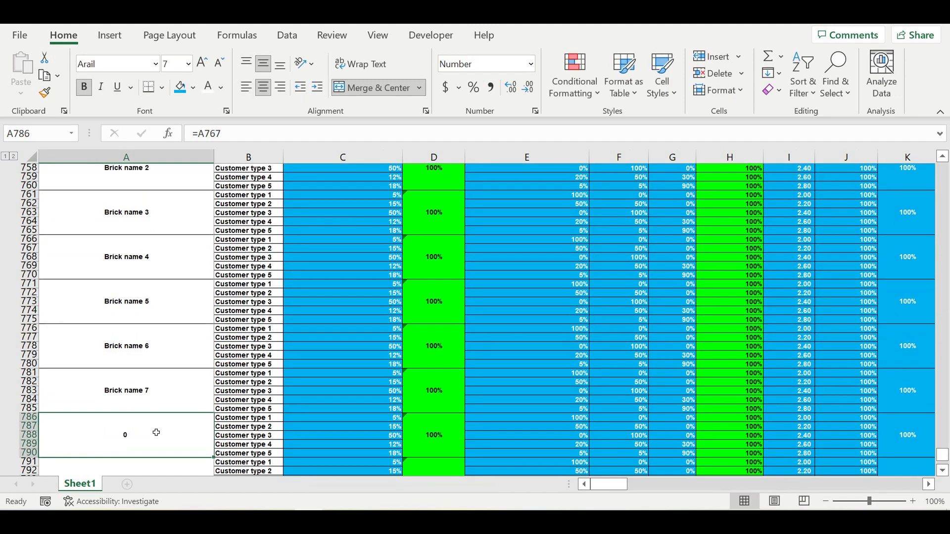
type("=")
scroll(169, 346, "up", 9)
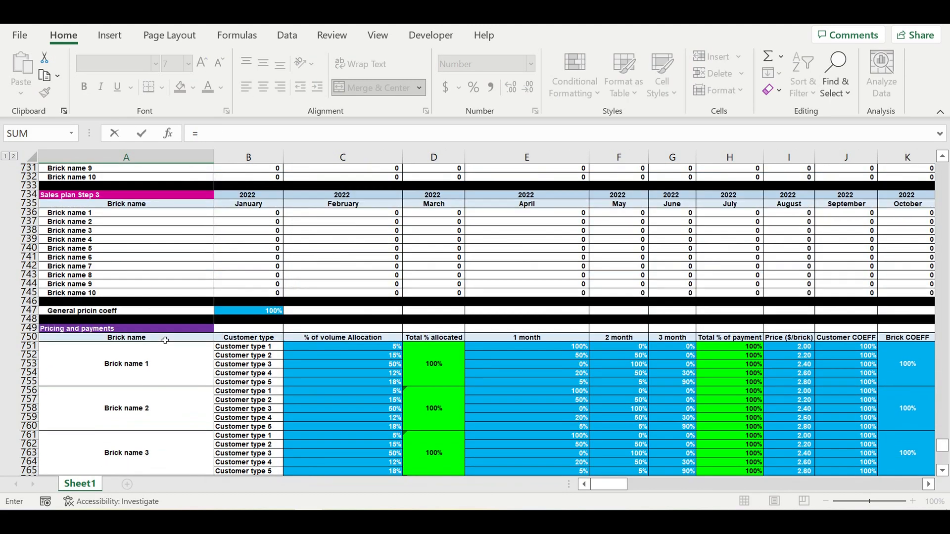
left_click(97, 276)
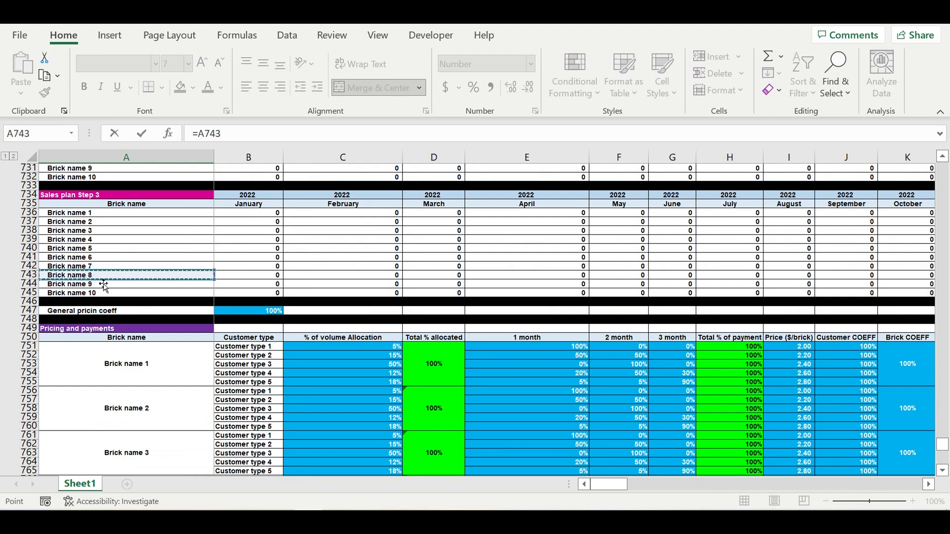
key("Return")
Link the block names in A791 and A796 to Brick name 9 in A744 and Brick name 10 in A745
scroll(156, 355, "down", 4)
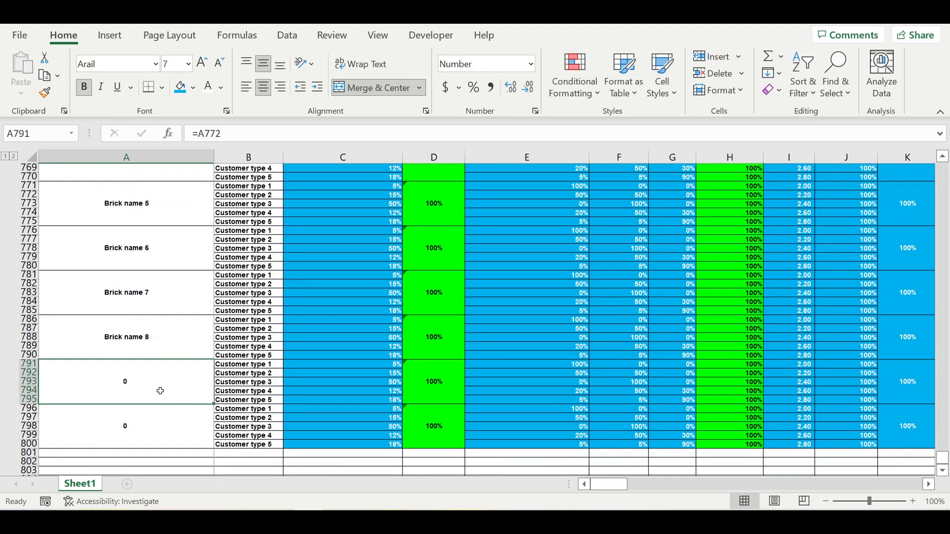
type("=")
scroll(188, 366, "up", 11)
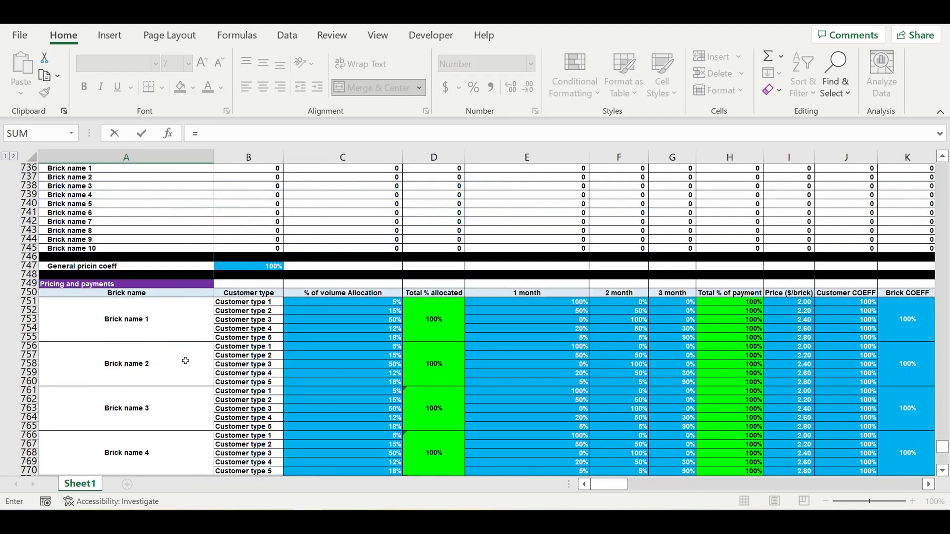
left_click(101, 240)
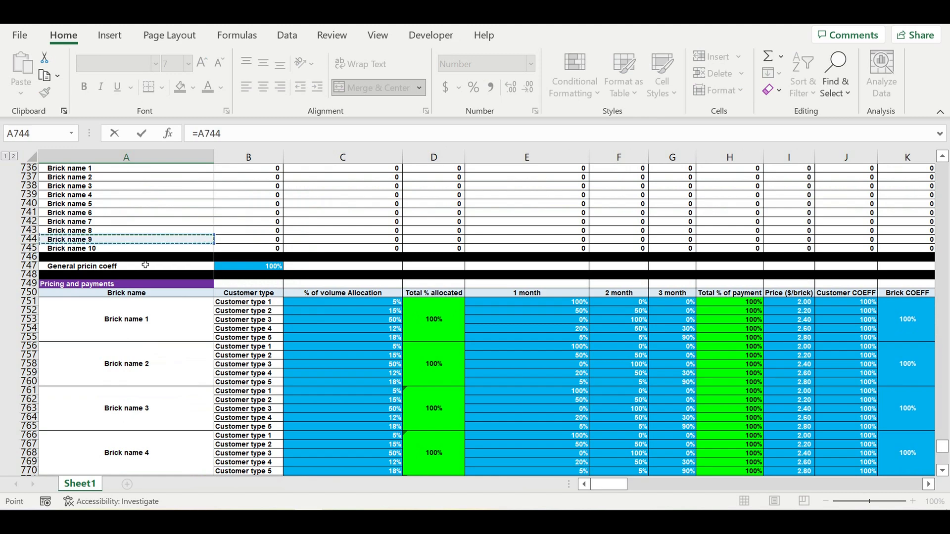
key("Return")
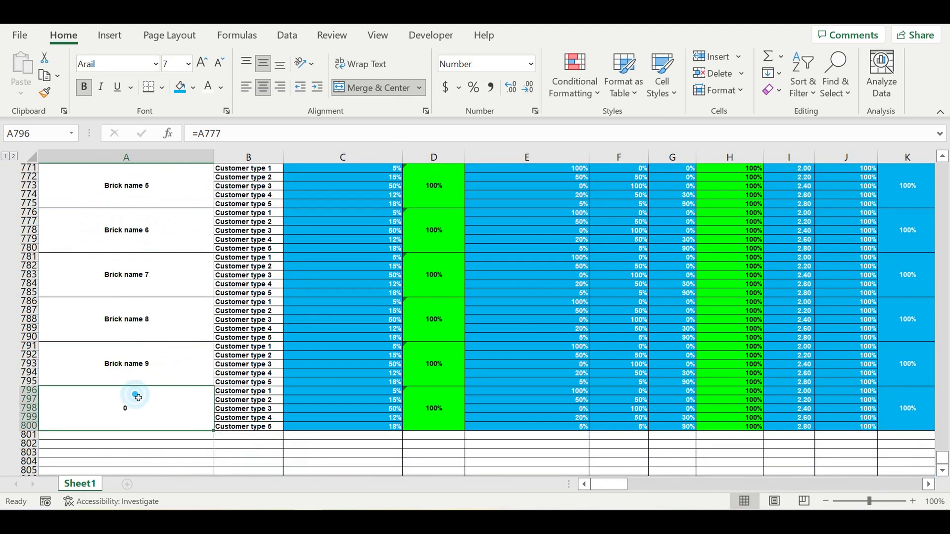
type("=")
scroll(165, 375, "up", 4)
scroll(165, 376, "up", 9)
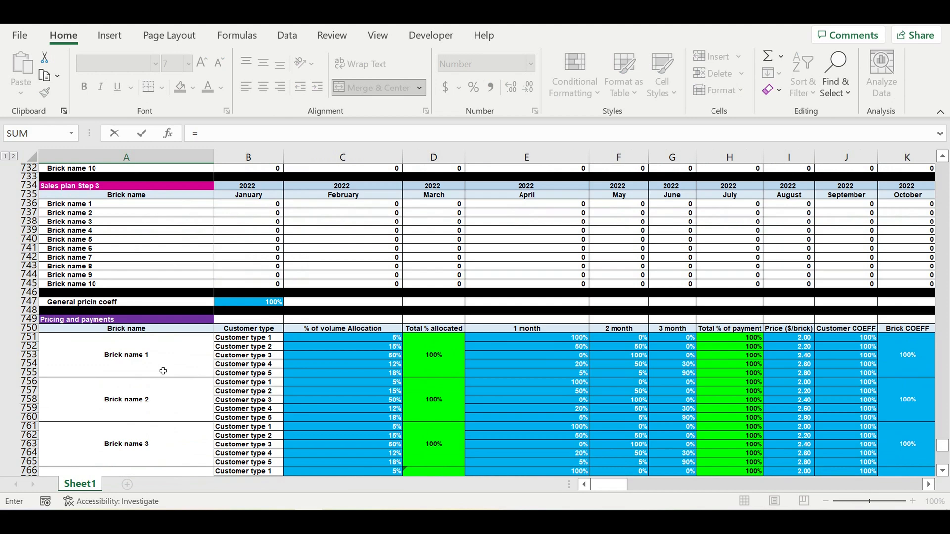
left_click(99, 286)
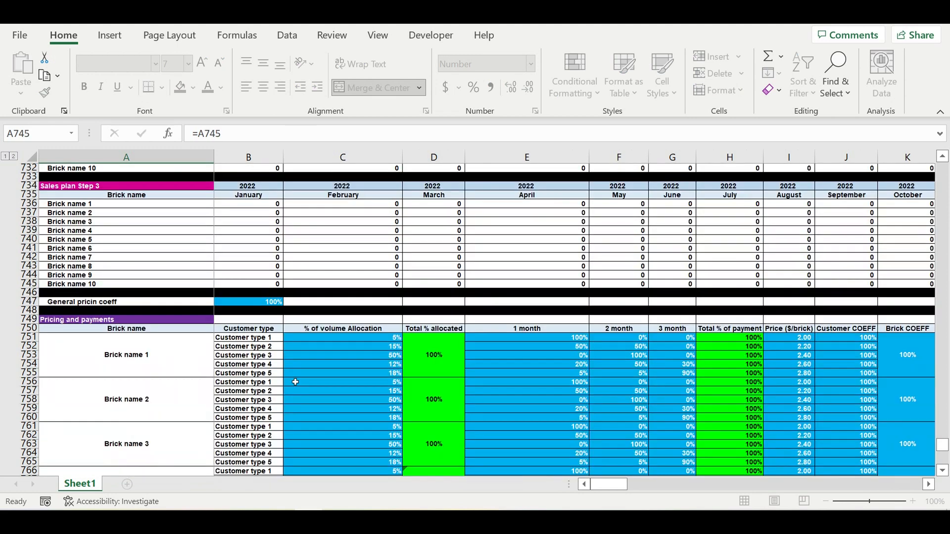
key("Return")
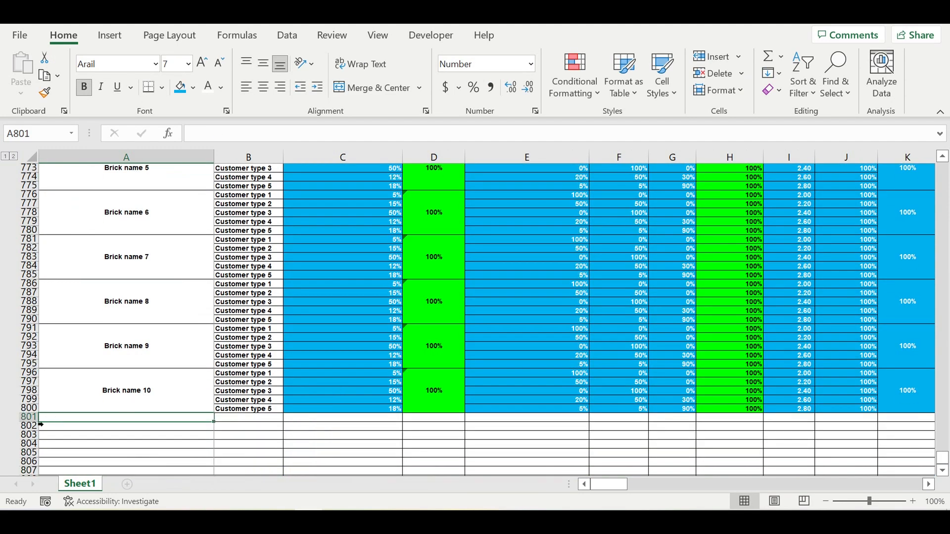
Fill the whole of row 801 below the Brick name 10 block with black
left_click(29, 417)
left_click(193, 89)
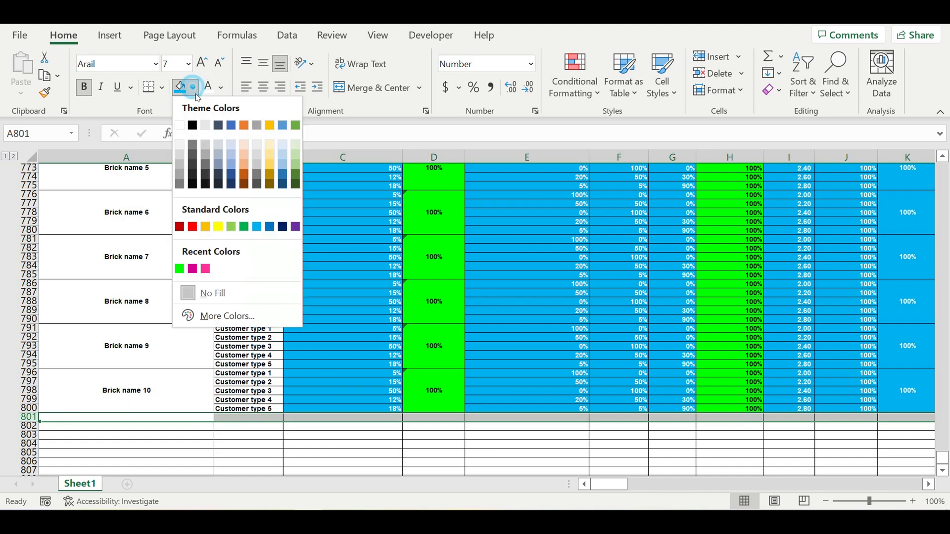
left_click(196, 123)
Review the volume allocations, customer types, monthly payment percentages, prices and coefficients of the Brick name 1 block
scroll(588, 330, "up", 11)
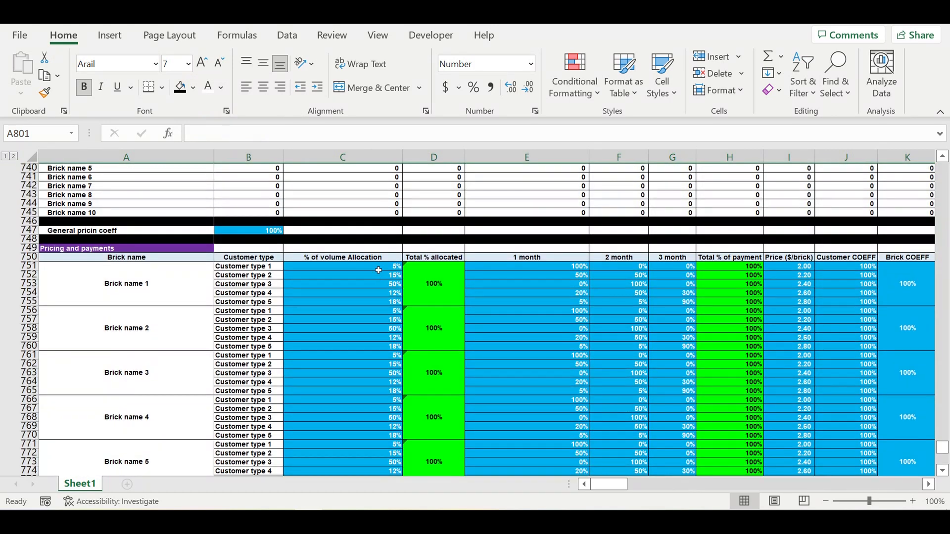
left_click_drag(379, 270, 377, 305)
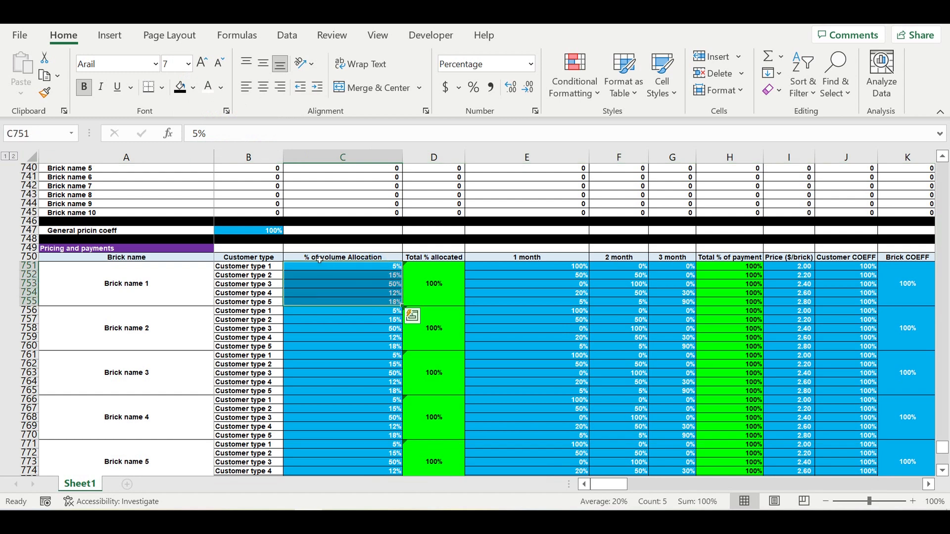
left_click_drag(257, 267, 252, 303)
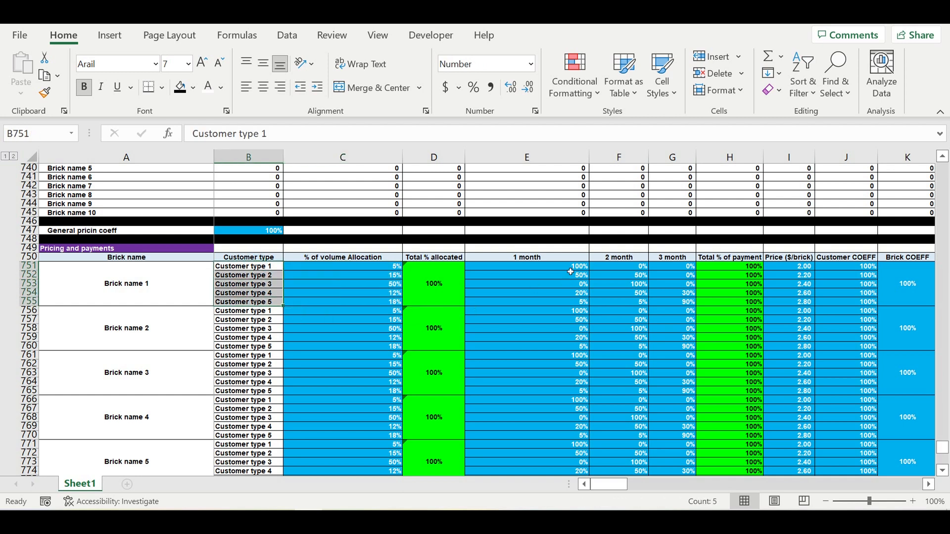
left_click_drag(569, 268, 664, 301)
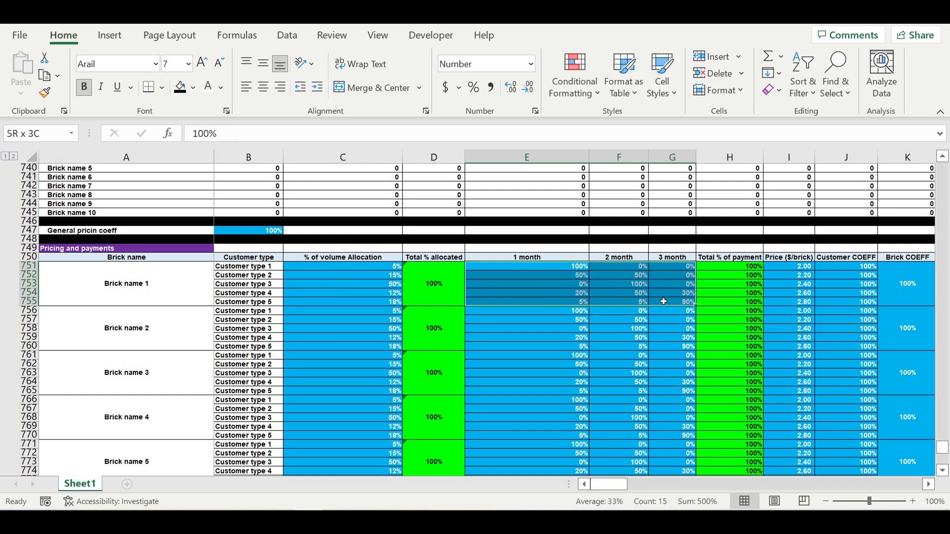
left_click_drag(663, 301, 664, 301)
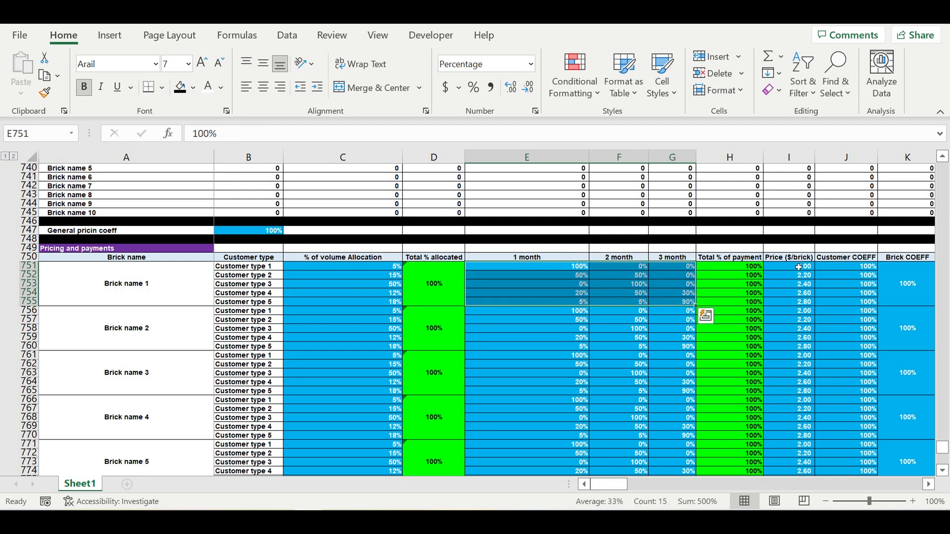
left_click_drag(799, 267, 807, 302)
left_click_drag(863, 270, 782, 295)
left_click_drag(618, 485, 611, 484)
Set the general pricing coefficient in B747 to 50% and check its effect on the final prices
left_click(265, 235)
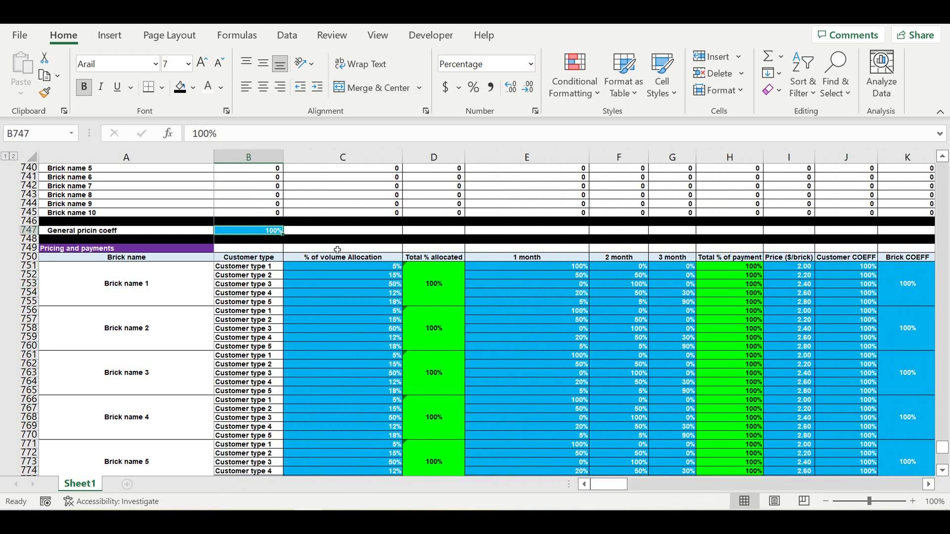
type("50")
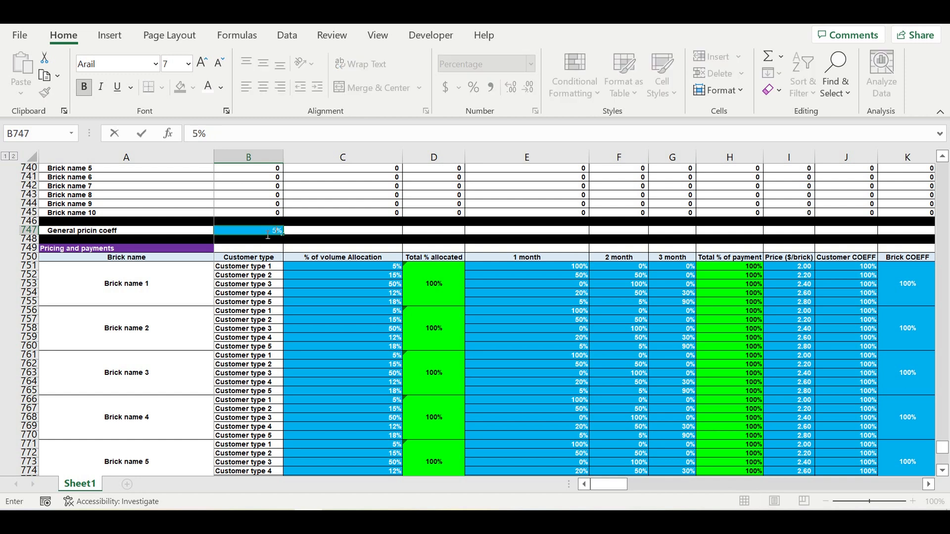
key("Return")
left_click_drag(624, 486, 629, 485)
left_click(788, 267)
left_click_drag(794, 283, 795, 391)
left_click(715, 286)
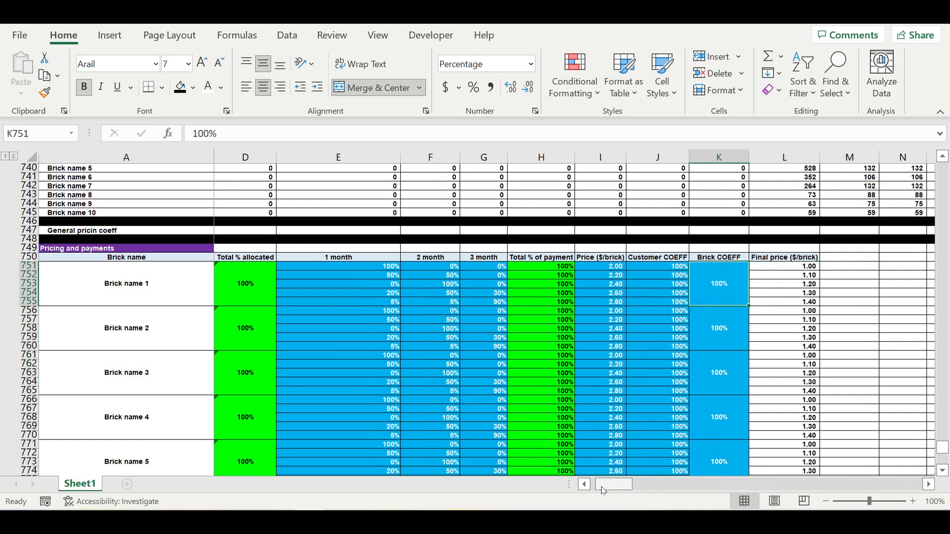
Return the general pricing coefficient in B747 to 100%
left_click_drag(600, 485, 579, 485)
left_click(253, 232)
type("100")
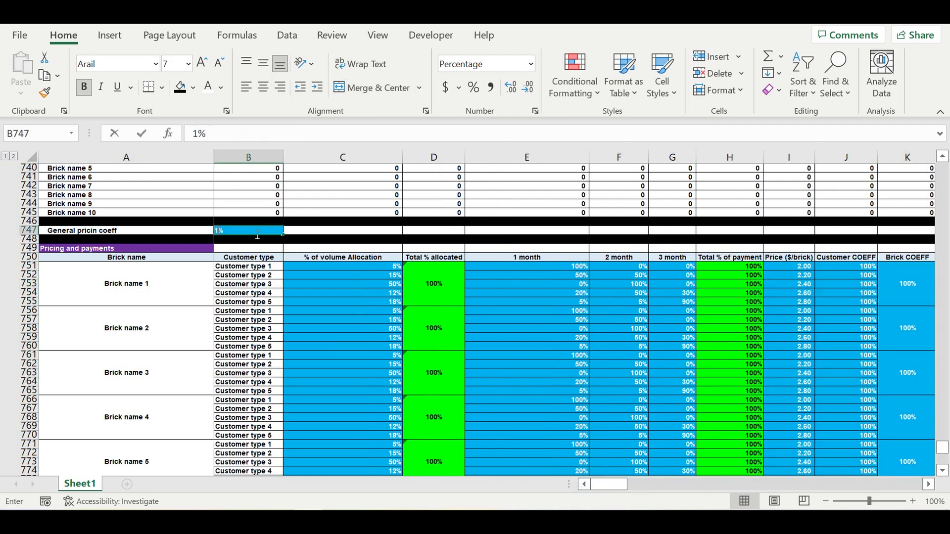
key("Return")
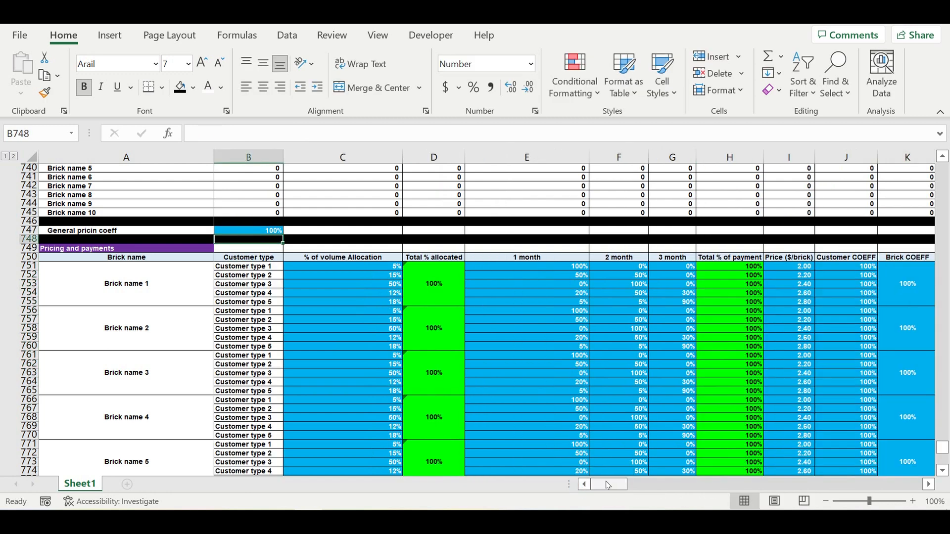
Set the Brick COEFF of Brick name 1 in K751 to 50% to test the final prices
left_click_drag(611, 489, 617, 489)
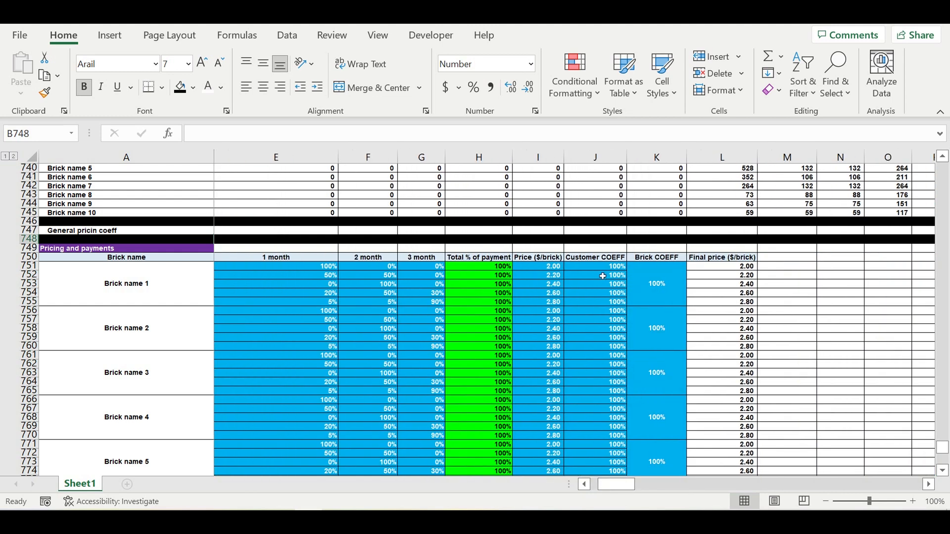
left_click(612, 271)
left_click(667, 289)
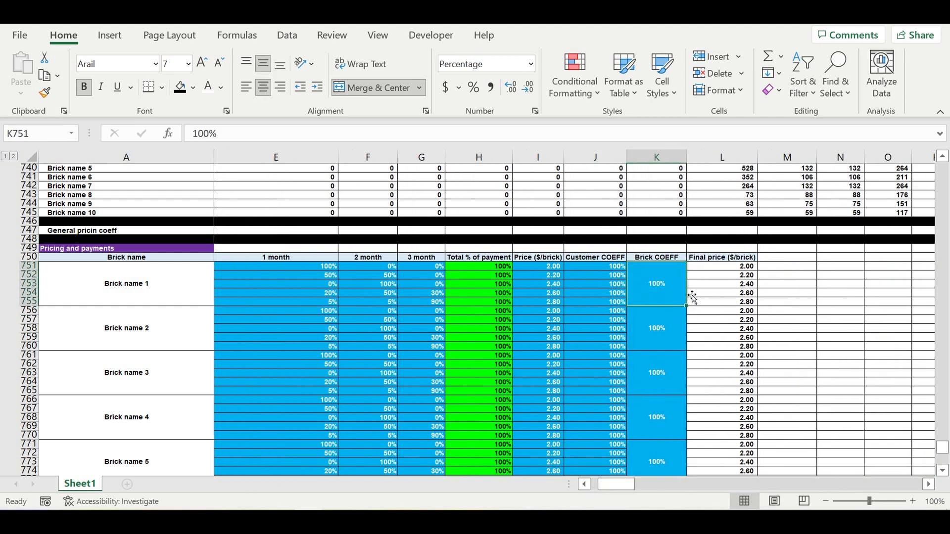
type("50")
key("Return")
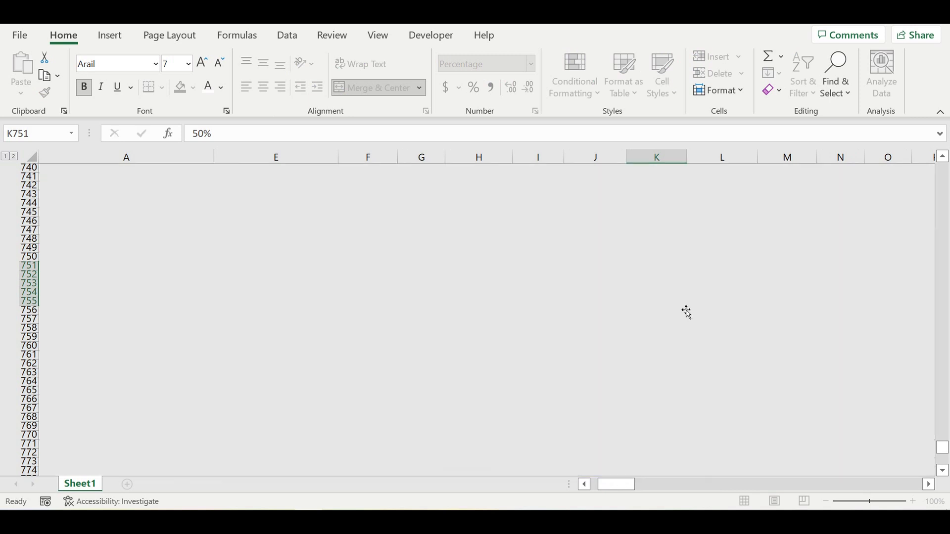
left_click(708, 321)
Return the Brick COEFF of Brick name 1 in K751 to 100%
left_click(662, 290)
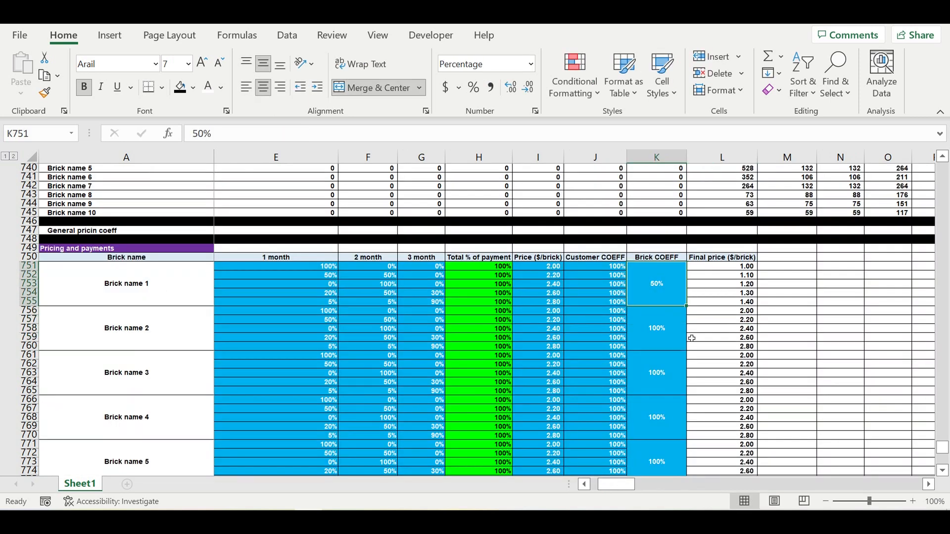
type("100")
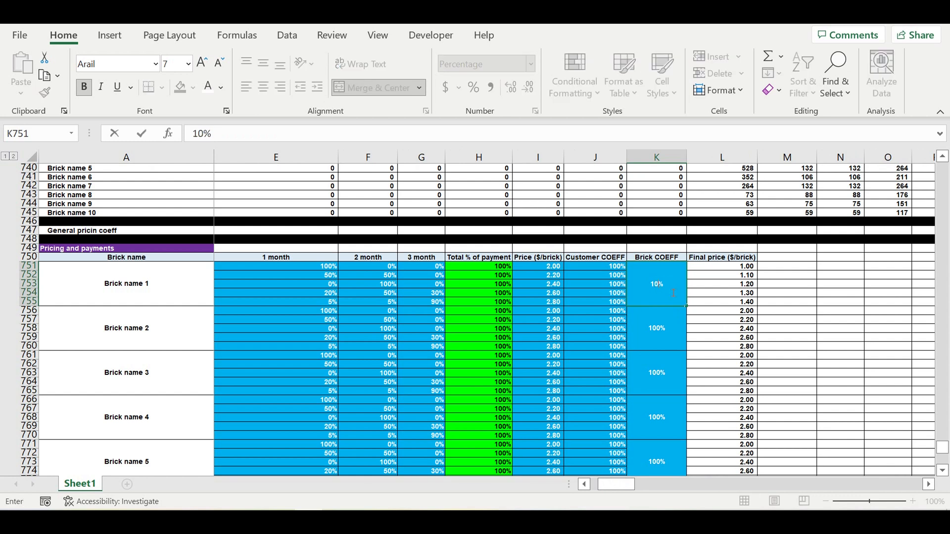
key("Return")
left_click(708, 301)
Set the Customer COEFF of Customer type 3 for Brick name 1 in J753 to 300% as a test
left_click(601, 268)
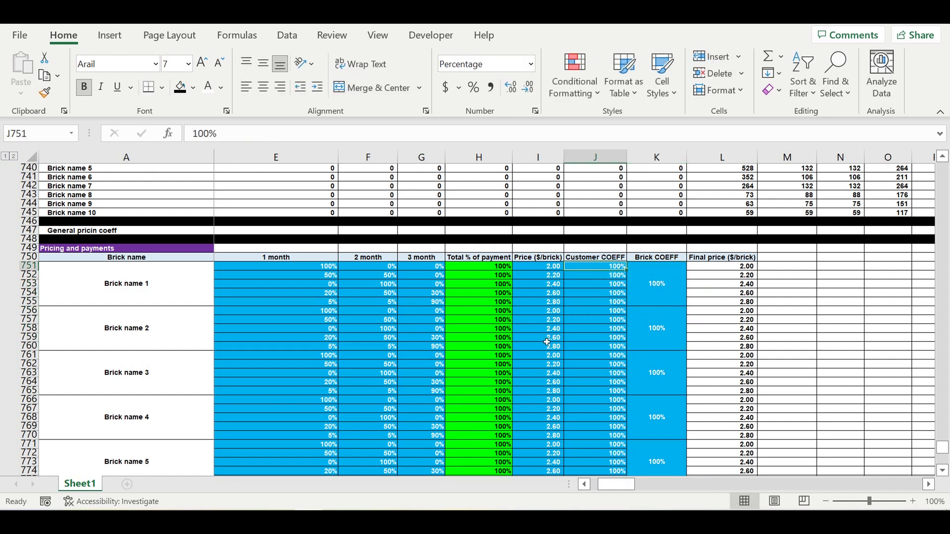
left_click(607, 287)
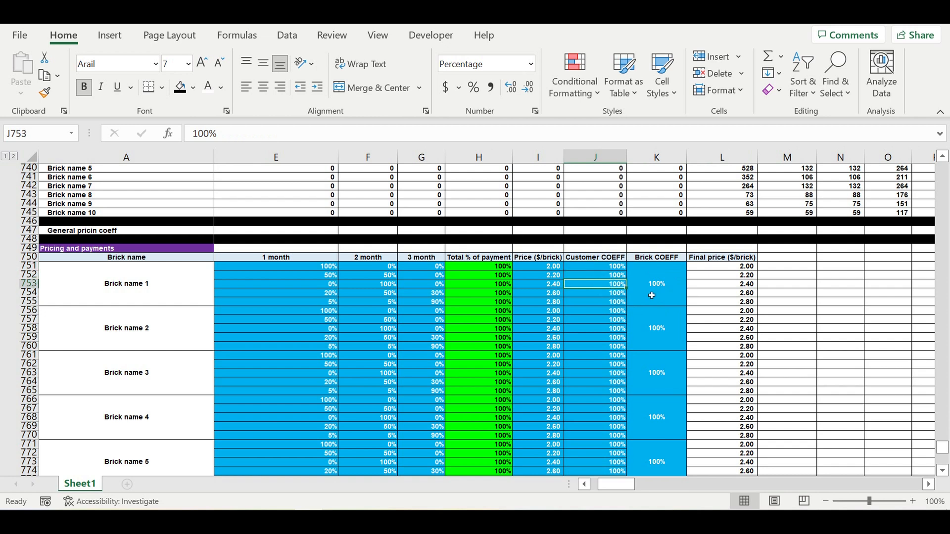
type("300")
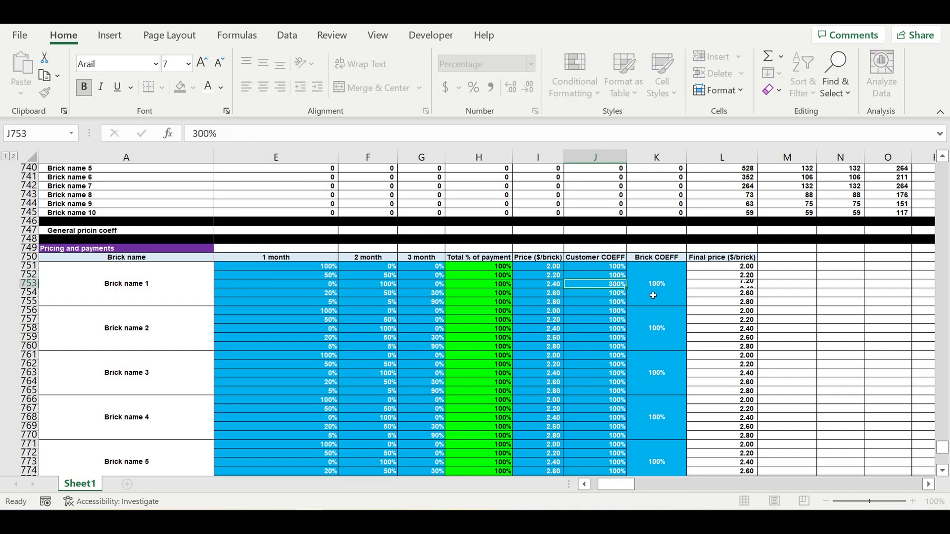
key("Return")
Return the Customer COEFF of Customer type 3 for Brick name 1 in J753 to 100%
left_click(608, 284)
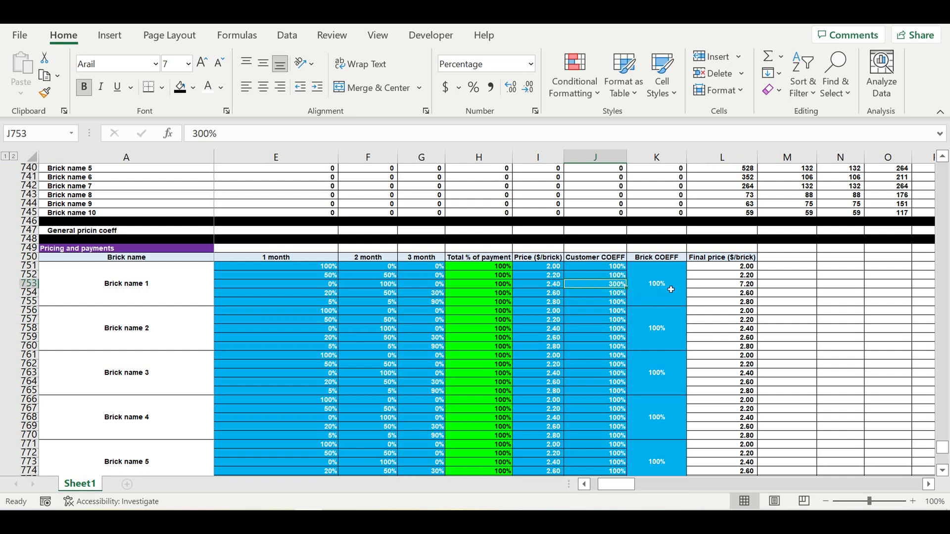
type("100")
key("Return")
Examine the final price formula in L753 and the price, coefficient, payment and allocation inputs across the brick blocks
left_click(712, 284)
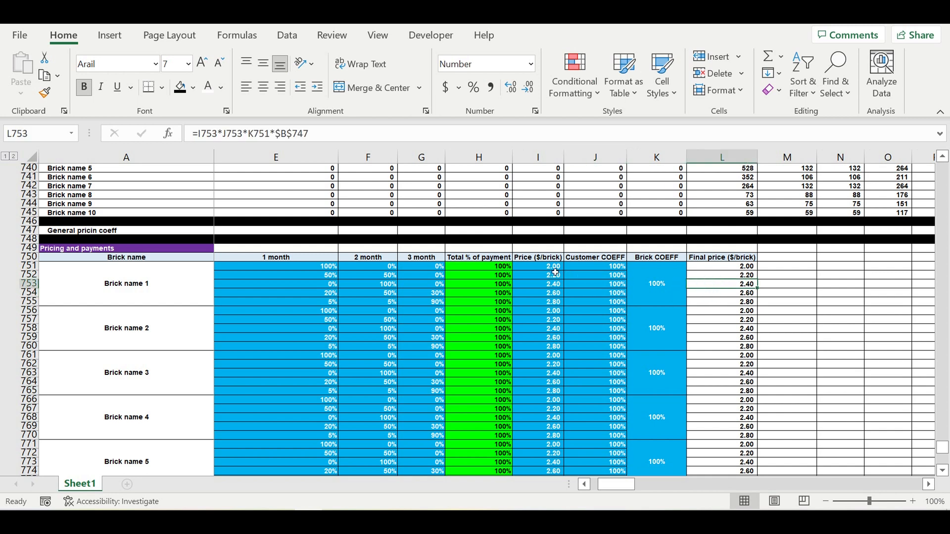
left_click_drag(543, 267, 655, 448)
scroll(670, 399, "down", 8)
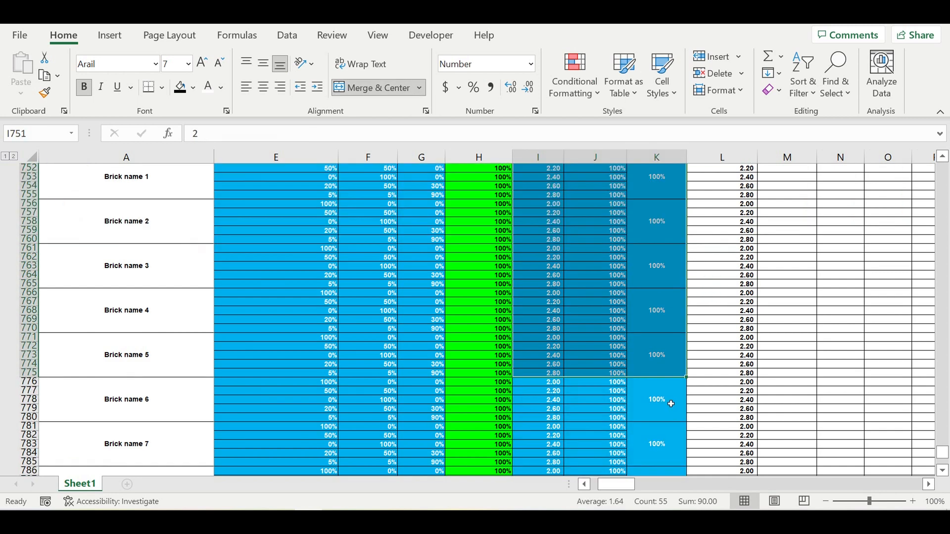
left_click_drag(614, 485, 590, 485)
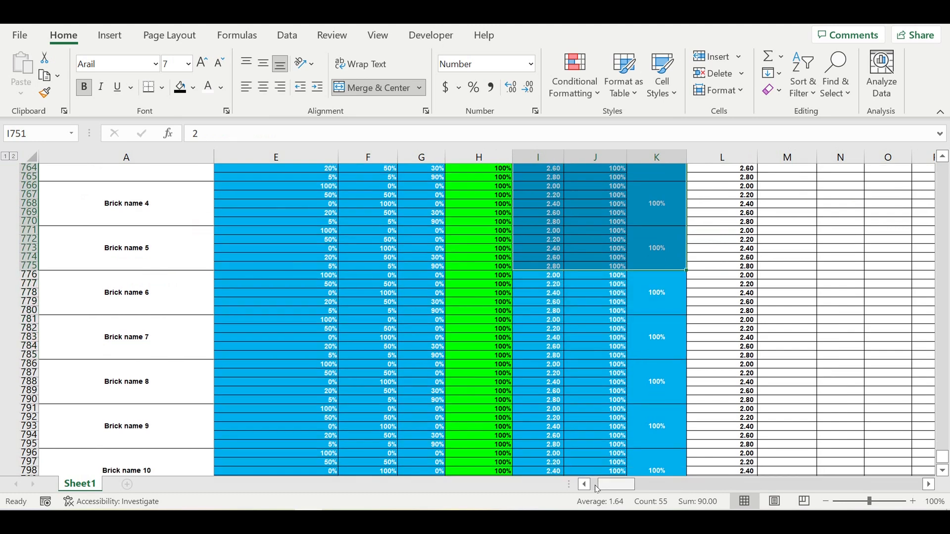
scroll(481, 380, "up", 1)
scroll(481, 380, "up", 10)
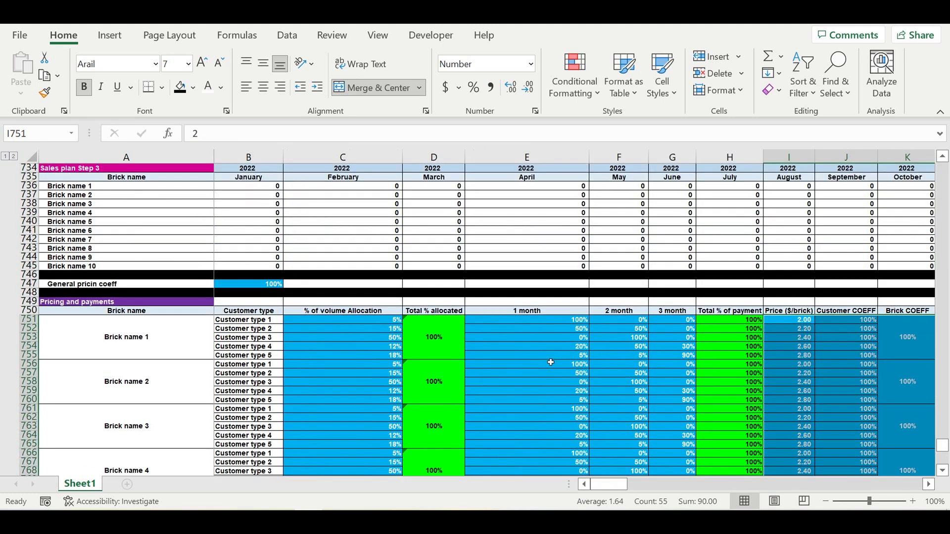
left_click(548, 356)
left_click_drag(537, 321, 695, 454)
left_click_drag(377, 320, 396, 418)
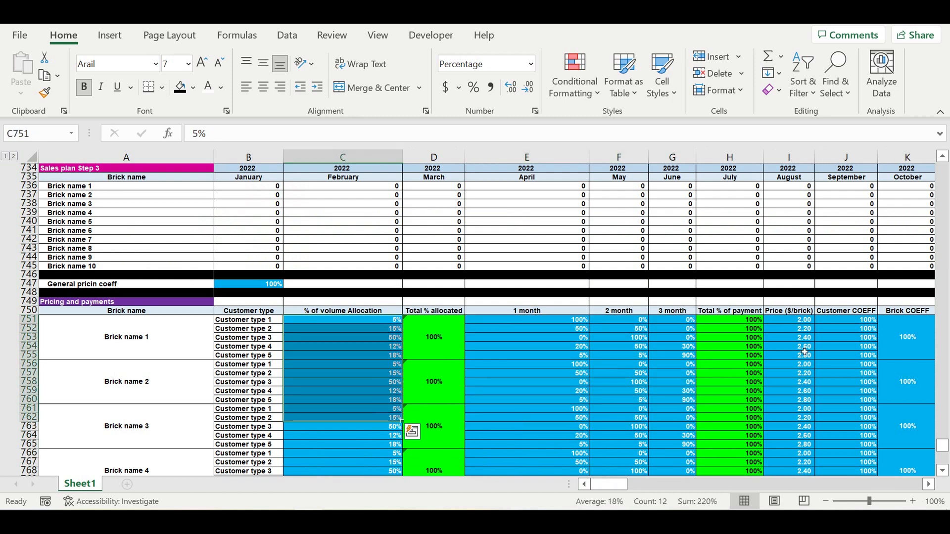
left_click_drag(795, 321, 825, 417)
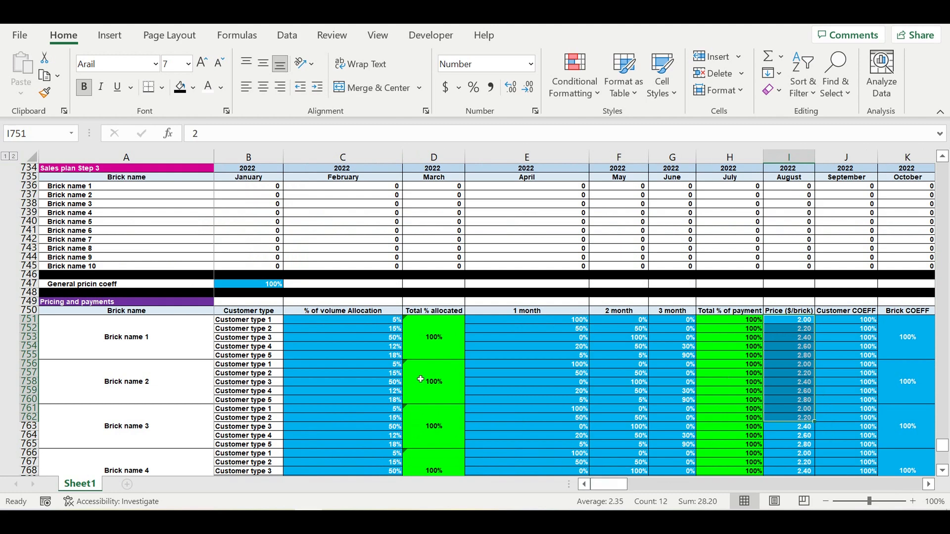
scroll(421, 379, "down", 3)
scroll(434, 369, "up", 6)
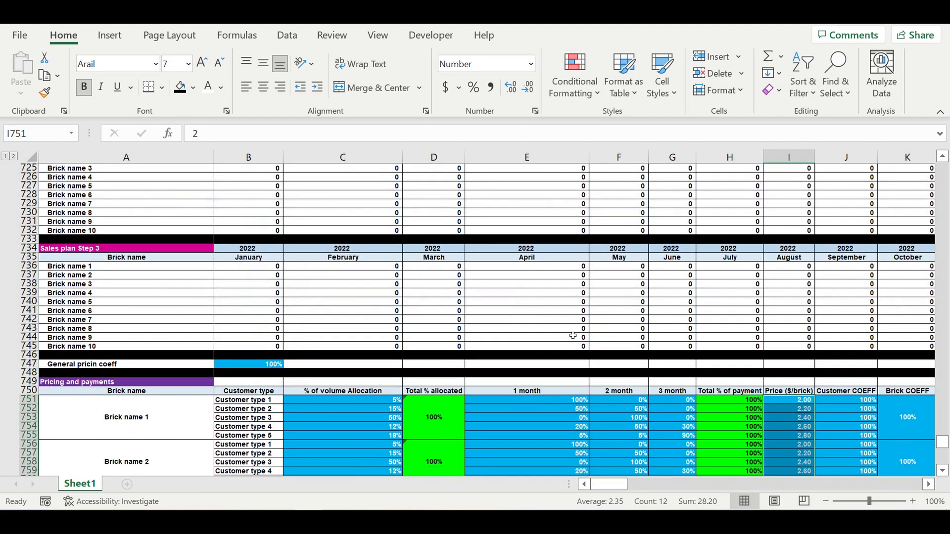
Compare the November 2022 volumes in Sales plan Step 3 with Brick name 1's allocations, payment percentages and final prices
left_click_drag(569, 400, 682, 462)
left_click_drag(610, 484, 620, 484)
left_click_drag(607, 269, 608, 349)
left_click(607, 272)
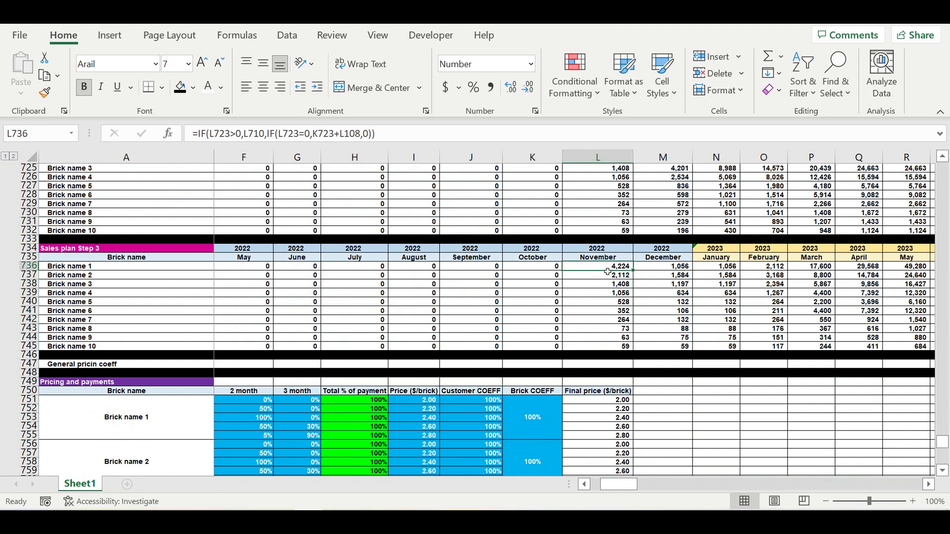
mouse_move(620, 485)
left_mouse_down()
mouse_move(614, 499)
mouse_move(621, 493)
mouse_move(607, 489)
left_mouse_up()
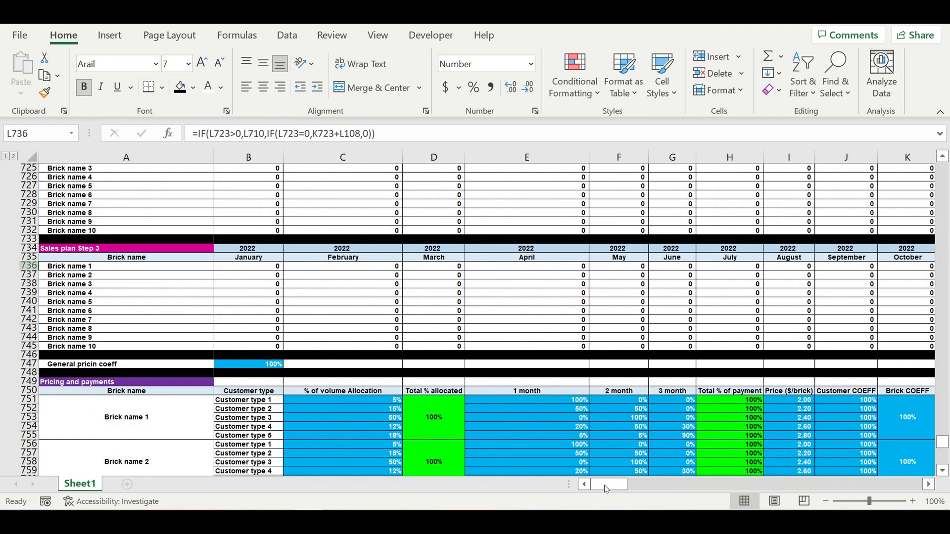
left_click_drag(374, 401, 373, 441)
left_click_drag(612, 485, 616, 486)
left_click_drag(804, 400, 807, 427)
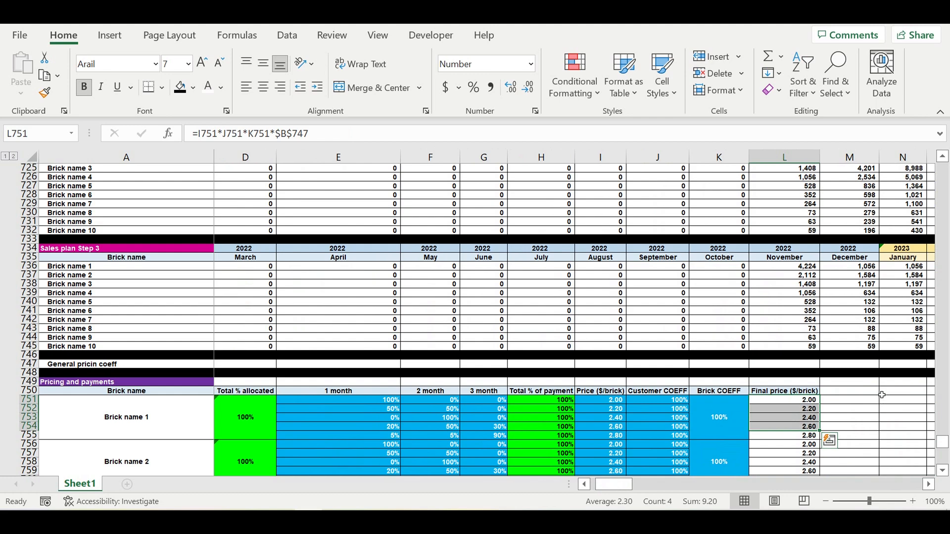
scroll(881, 395, "down", 1)
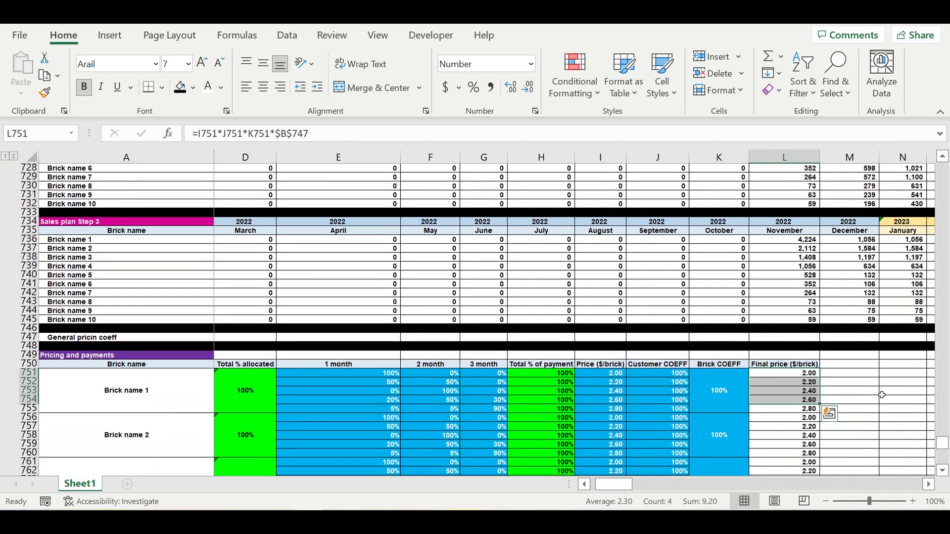